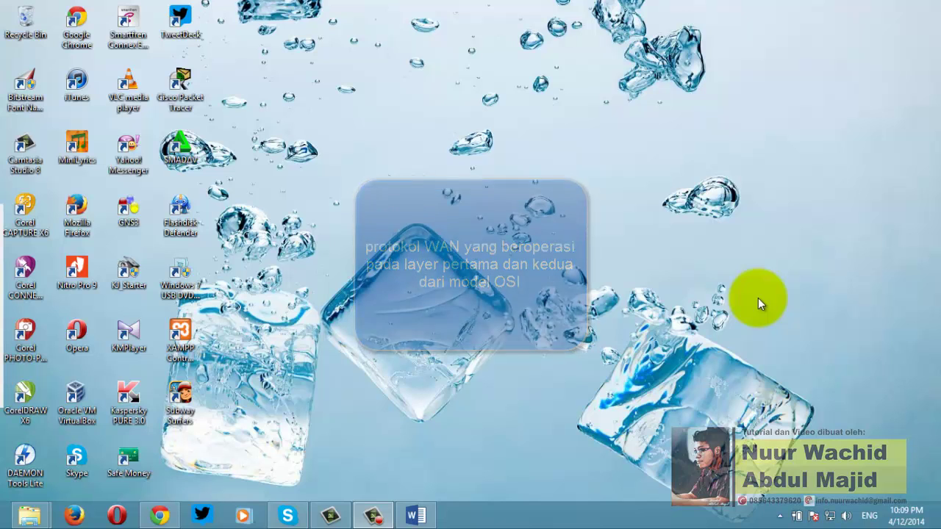
Step: Switch to the OSI document in Word and examine the Physical layer section, including its network components and protocols
click(416, 514)
scroll(397, 214, up, 12)
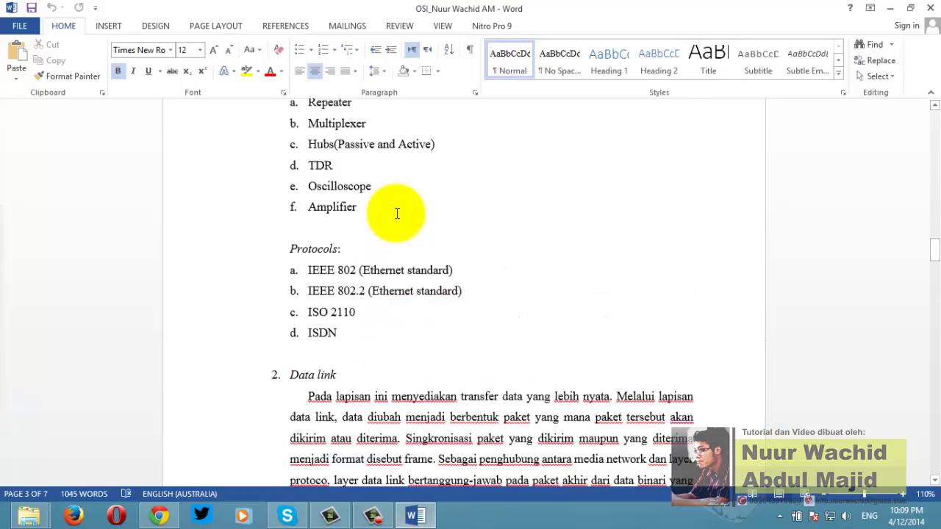
scroll(413, 212, down, 1)
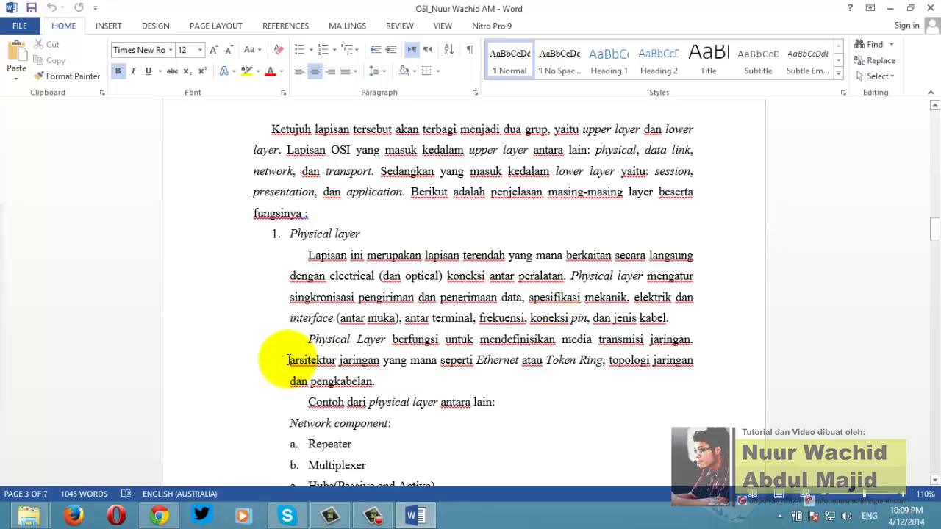
scroll(288, 359, down, 3)
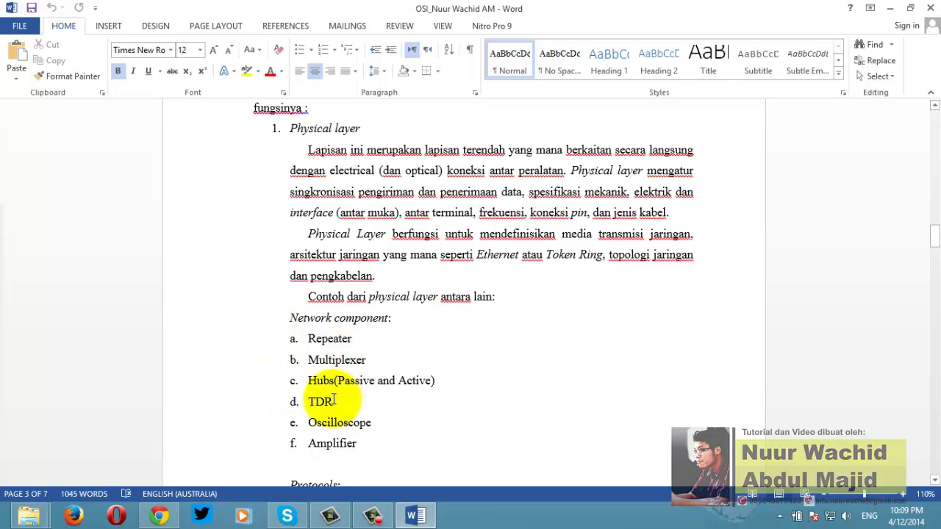
scroll(324, 396, down, 3)
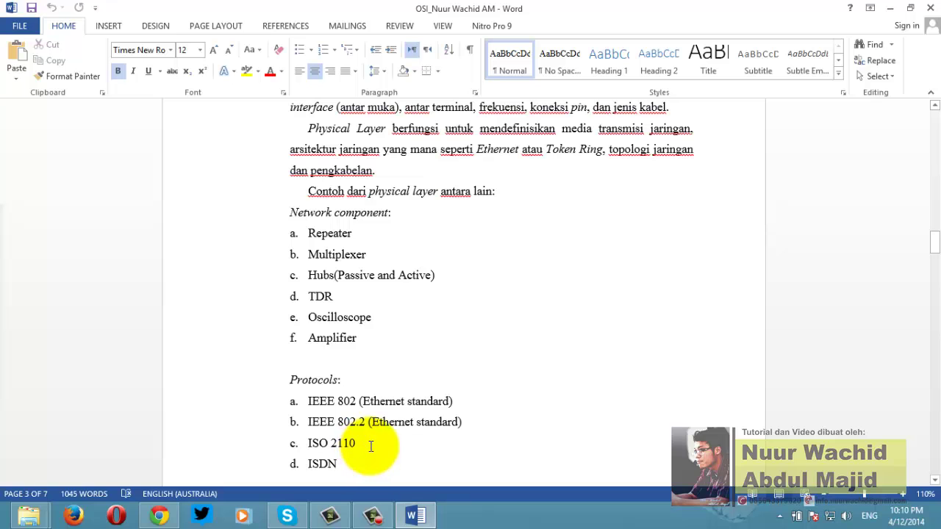
click(479, 420)
scroll(330, 410, up, 1)
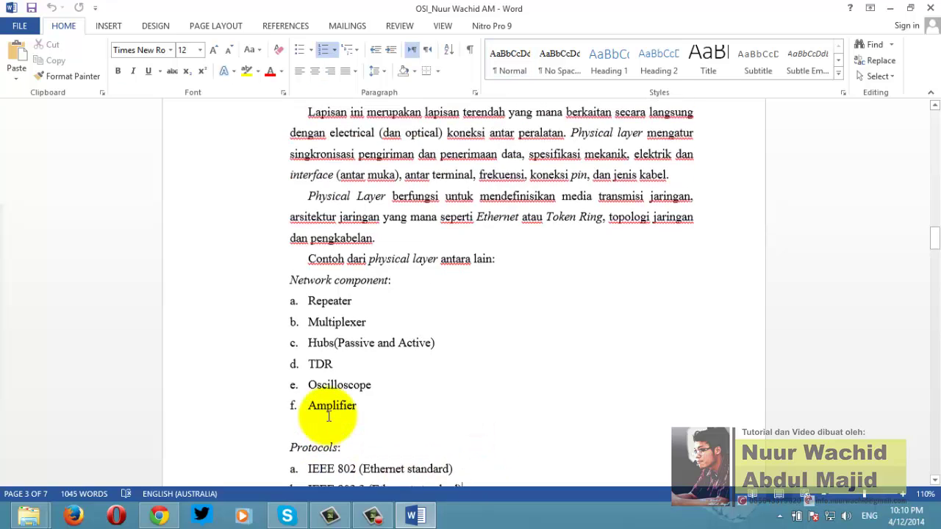
scroll(328, 415, down, 2)
scroll(330, 412, up, 2)
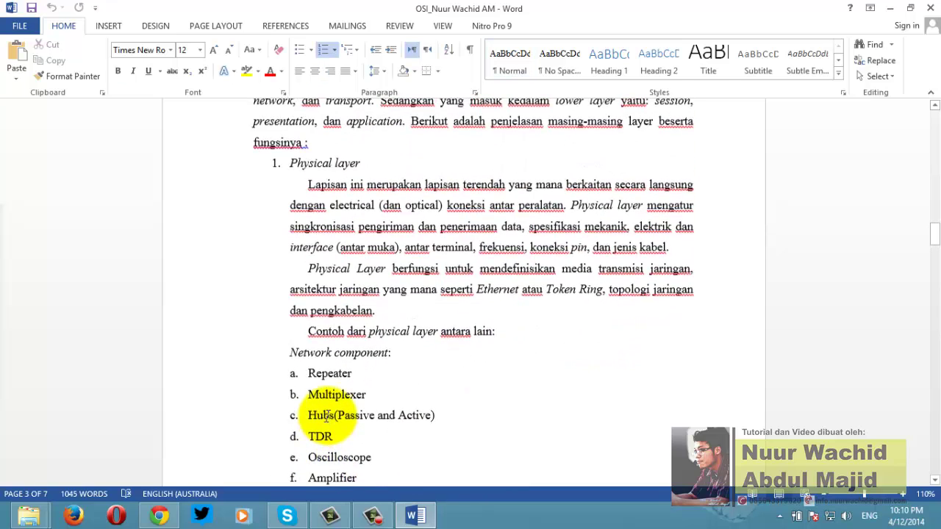
scroll(326, 416, down, 1)
scroll(329, 415, up, 2)
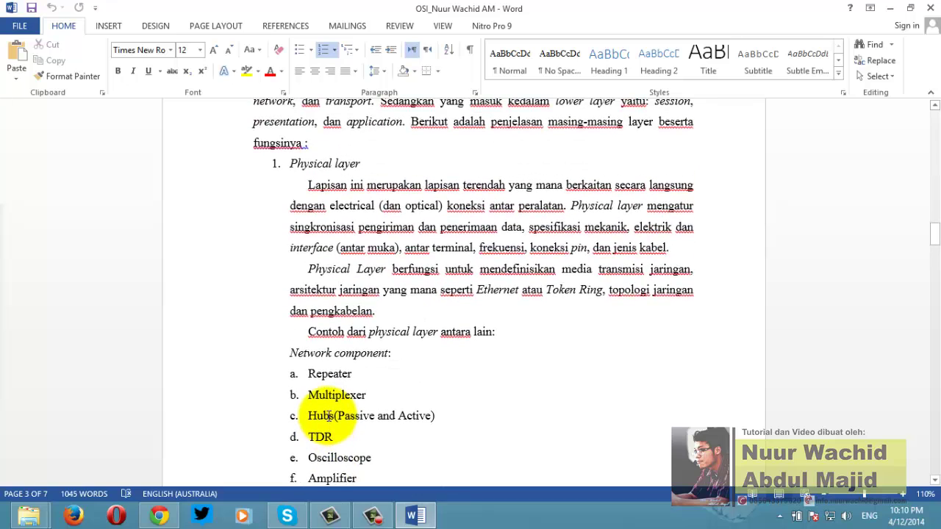
scroll(329, 416, down, 2)
Step: Read the opening of the Data link section in the OSI document and minimize Word
scroll(330, 416, down, 2)
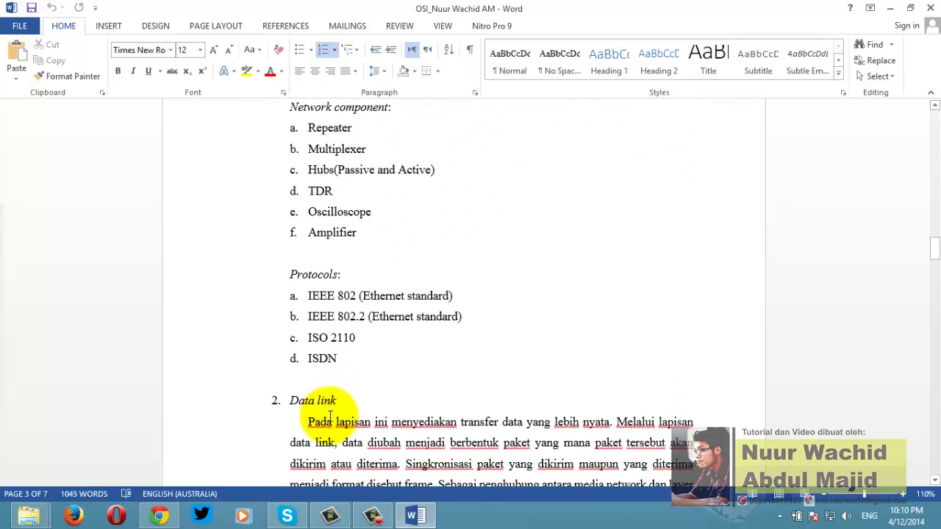
scroll(330, 417, down, 2)
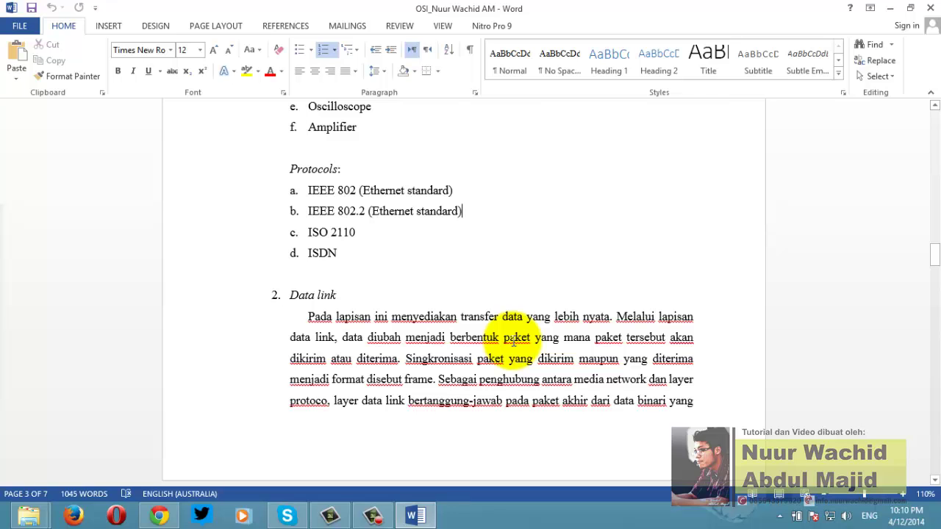
scroll(512, 339, up, 5)
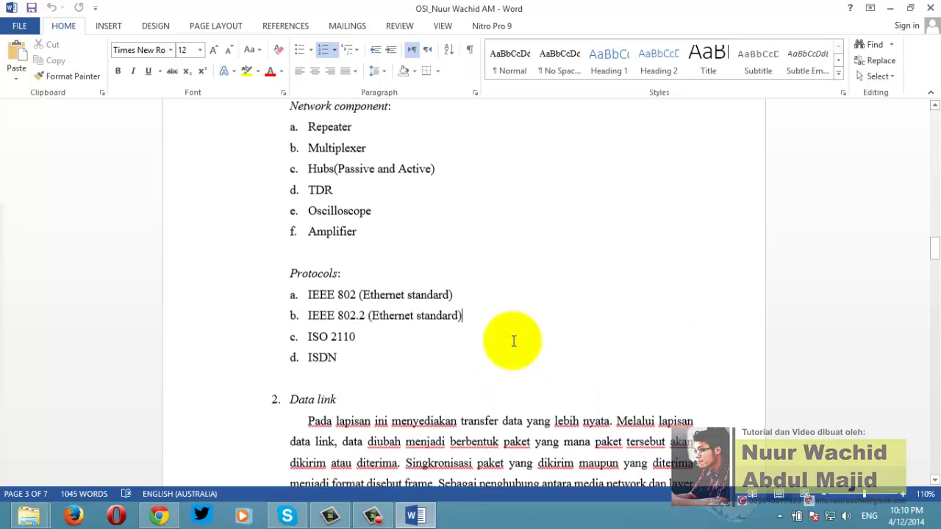
scroll(514, 341, down, 2)
scroll(513, 340, down, 1)
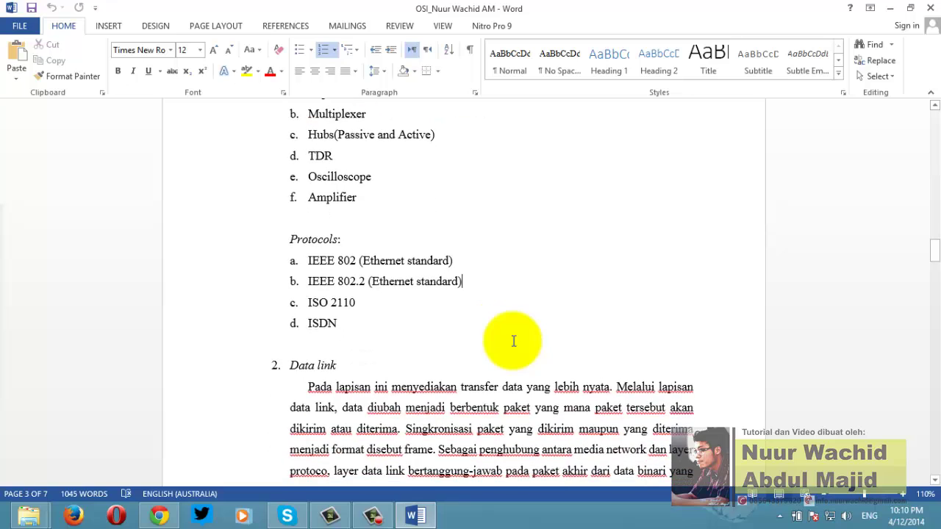
scroll(513, 340, down, 1)
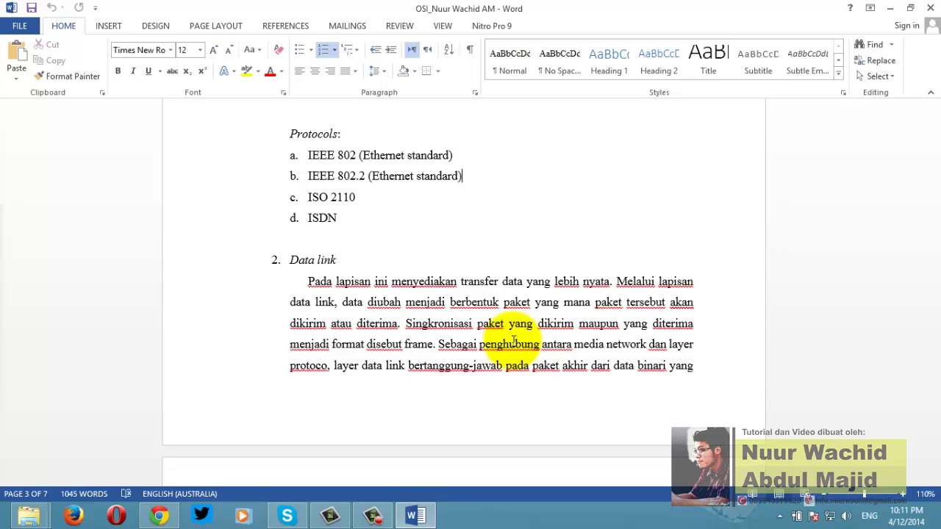
click(887, 8)
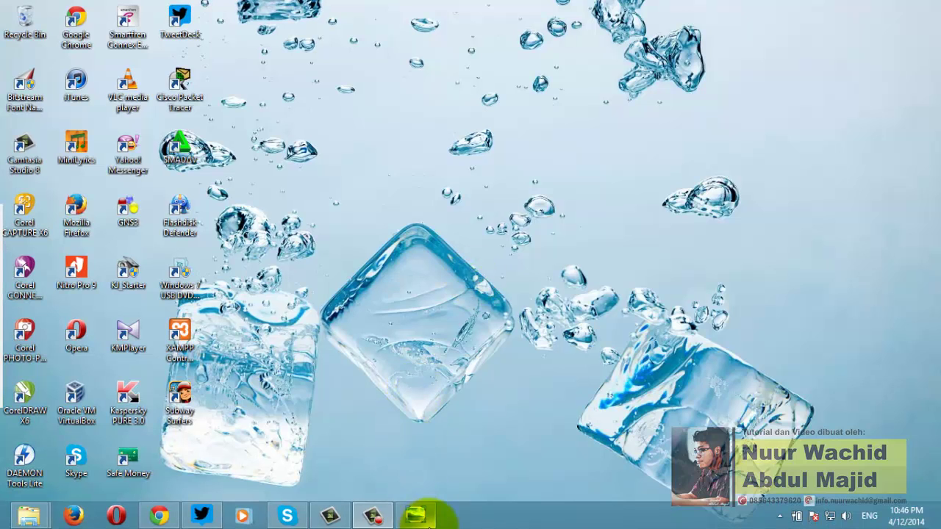
Step: View the topology image in Windows Photo Viewer, examine the router addresses and DLCI numbers, and minimize it
click(429, 515)
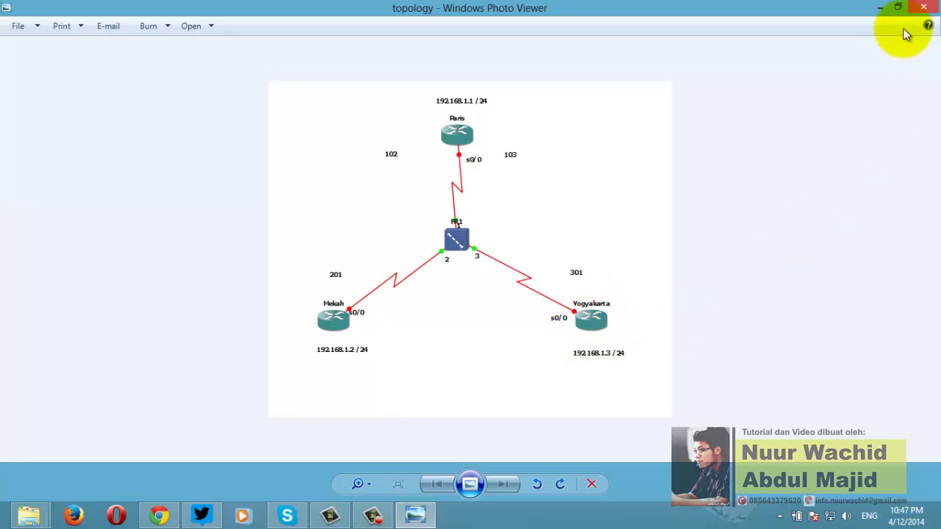
click(881, 7)
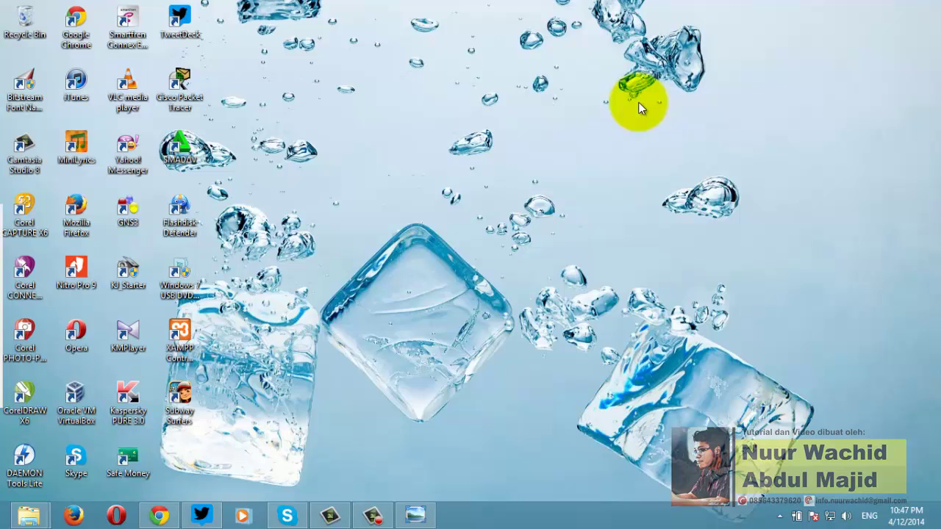
Step: Switch to Chrome and look through the list of Frame Relay labs on the gns3vault.com labs page
click(157, 518)
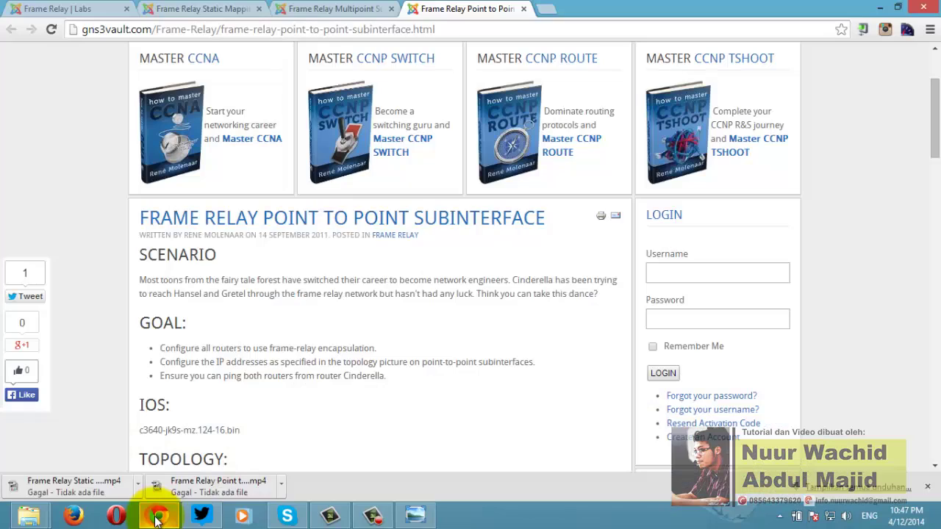
click(93, 7)
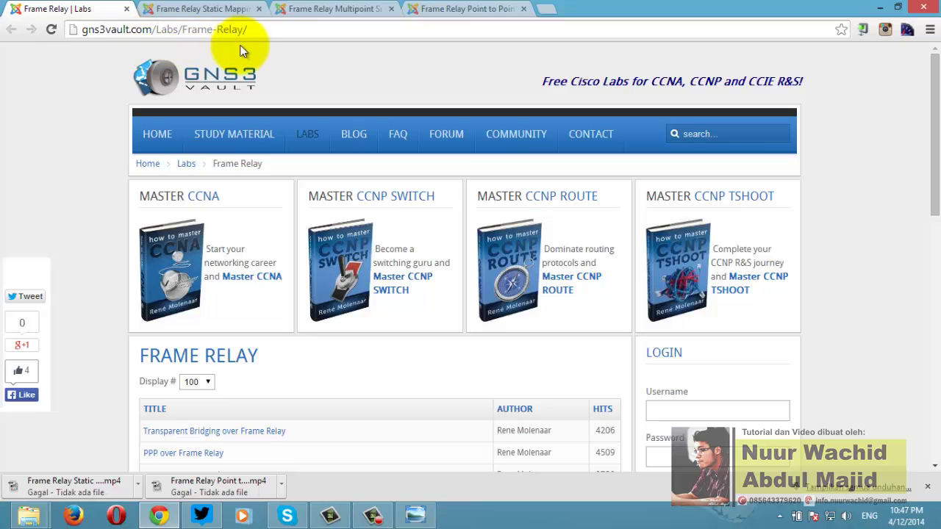
scroll(229, 220, down, 4)
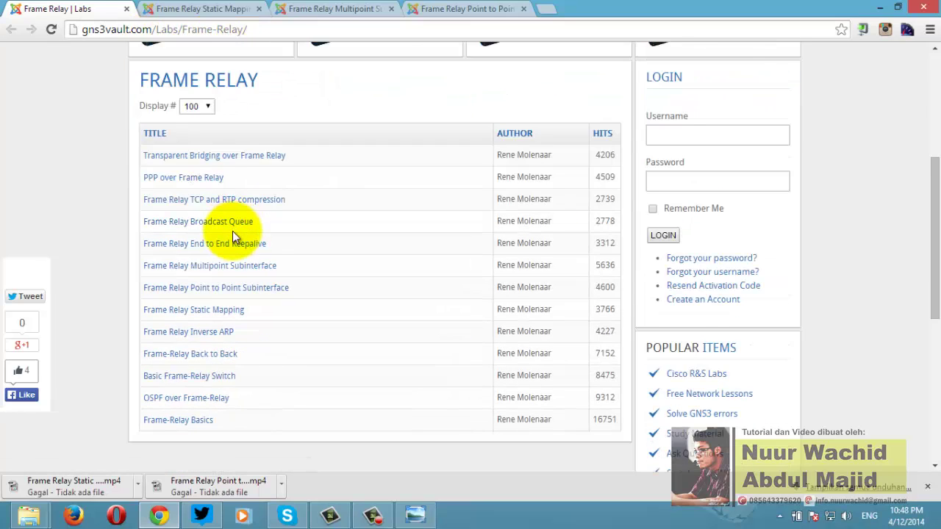
scroll(233, 230, up, 1)
scroll(220, 250, down, 4)
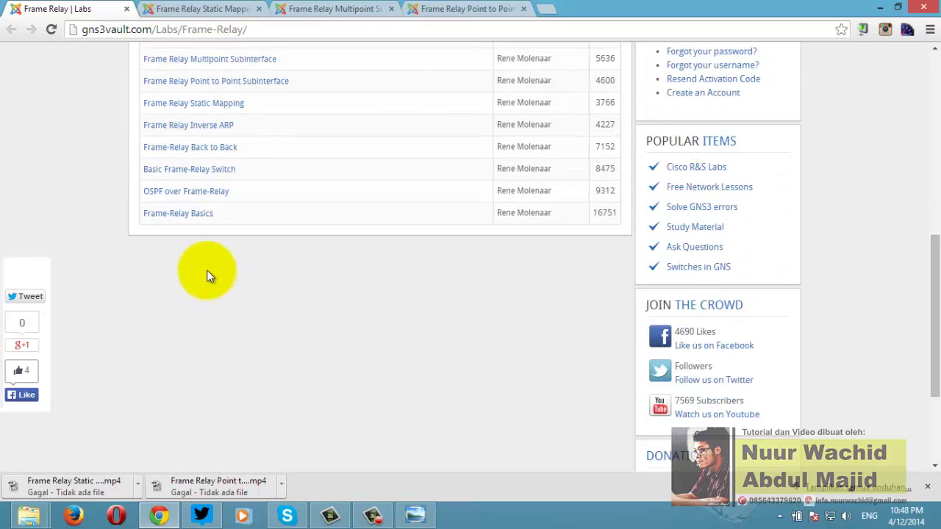
scroll(206, 269, up, 4)
scroll(204, 263, down, 4)
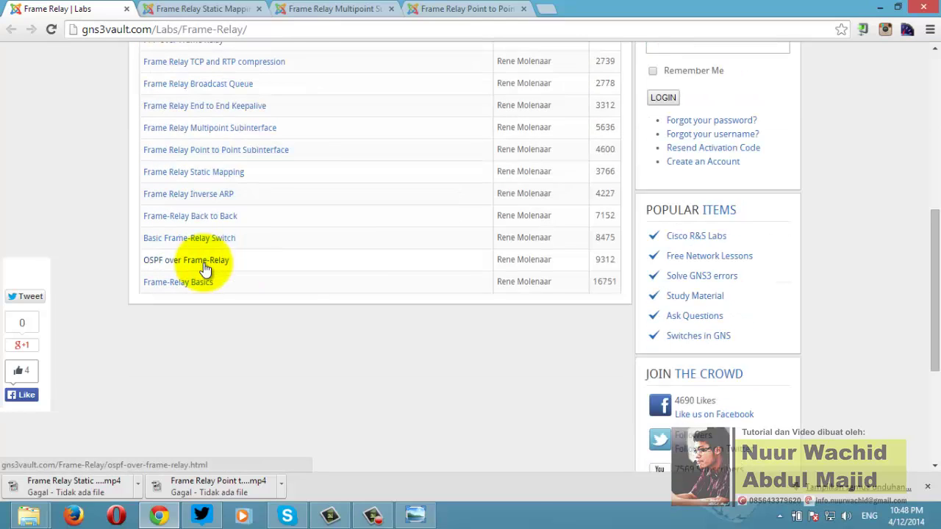
scroll(204, 265, up, 4)
Step: Examine the goals and topology of the Frame Relay Static Mapping lab
click(225, 7)
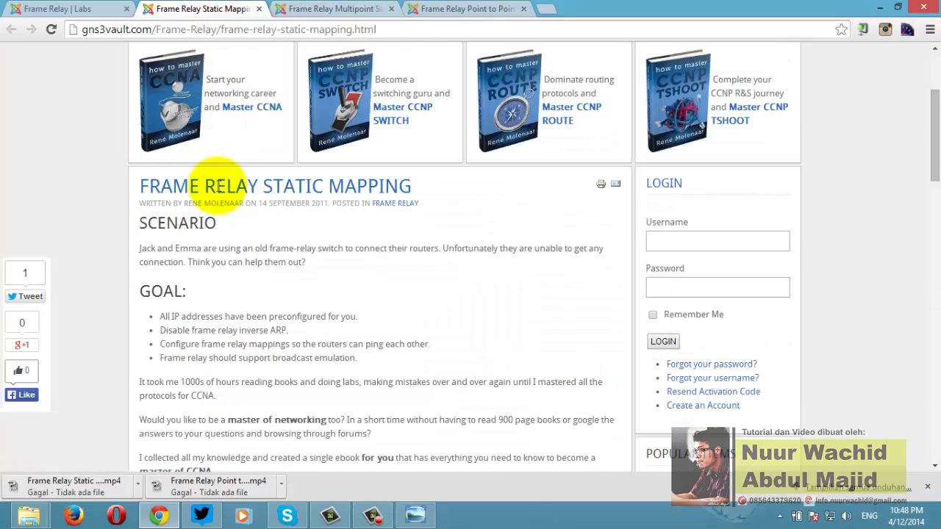
scroll(314, 206, down, 5)
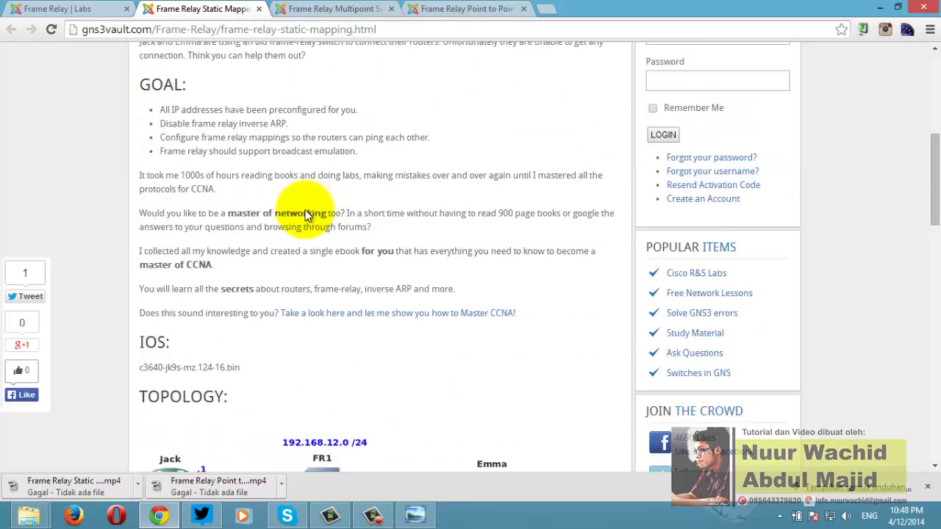
scroll(304, 210, up, 3)
scroll(253, 223, down, 4)
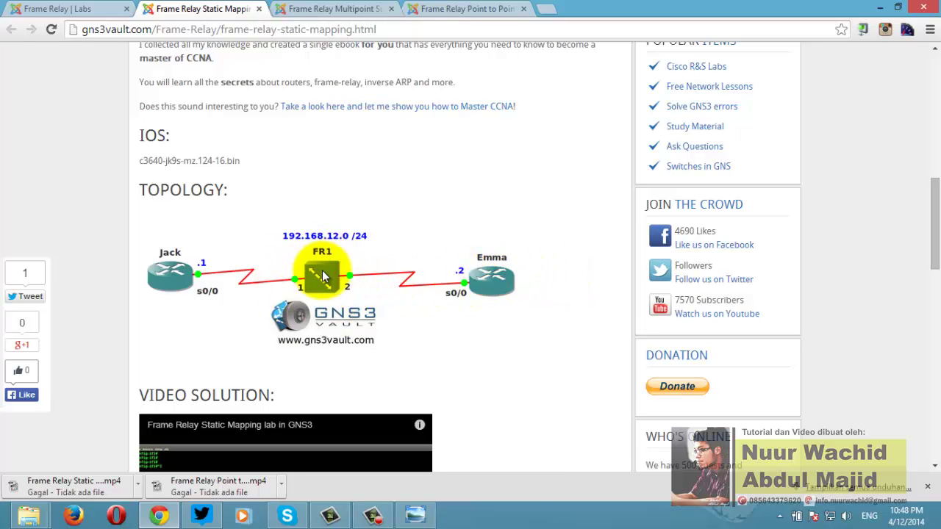
scroll(269, 214, up, 10)
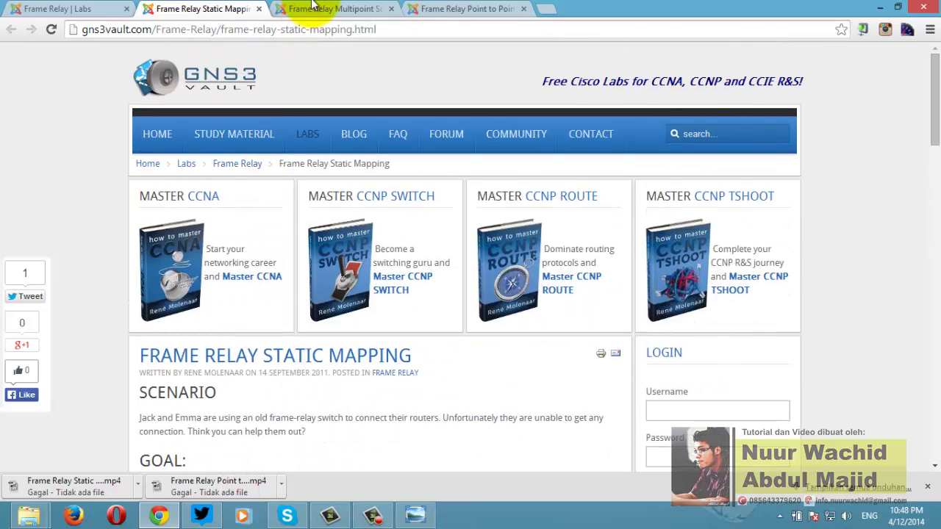
Step: Examine the scenario, goals and topology of the Frame Relay Multipoint Subinterface lab
click(334, 8)
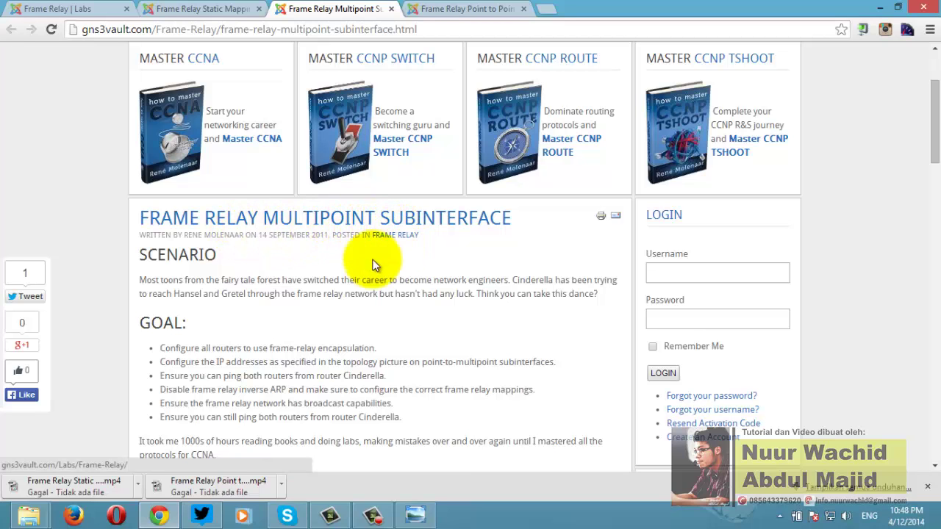
scroll(316, 272, down, 4)
scroll(316, 280, down, 3)
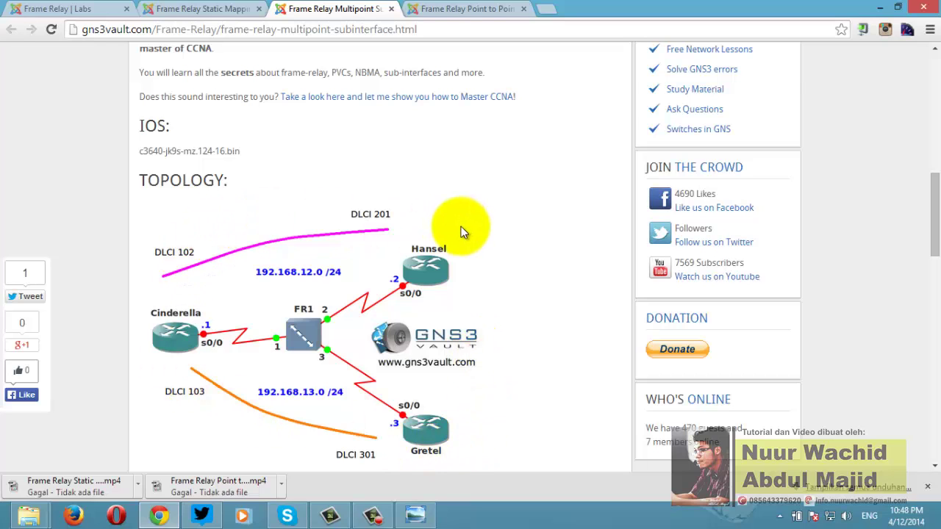
scroll(440, 250, down, 2)
scroll(147, 235, up, 2)
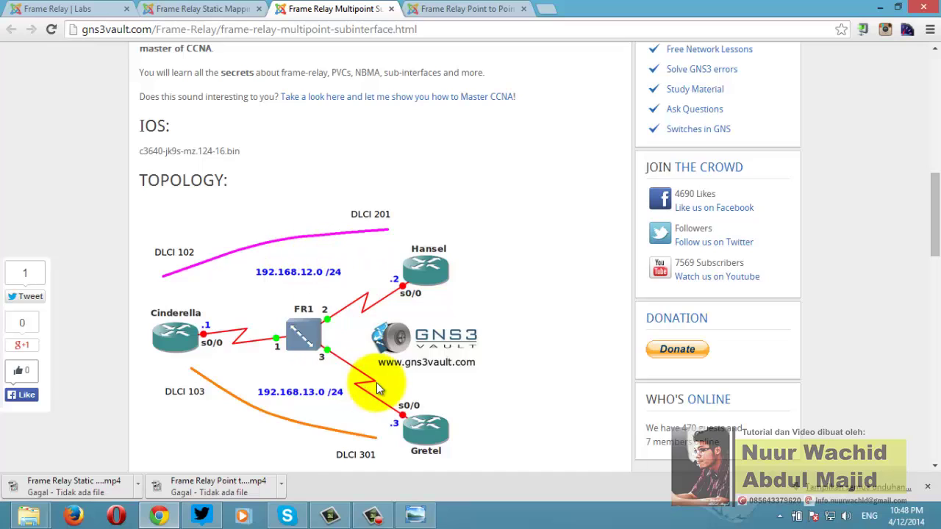
scroll(374, 375, up, 7)
scroll(299, 239, down, 1)
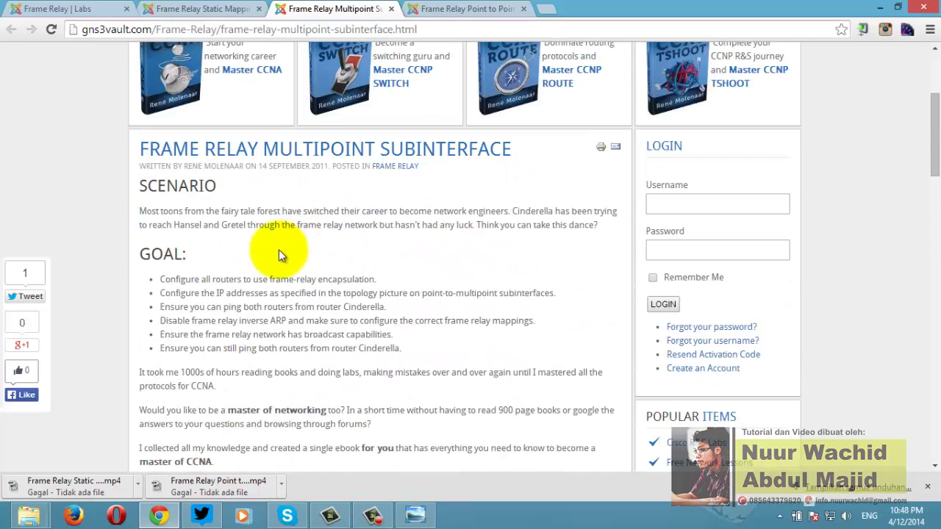
Step: Examine the topology of the Frame Relay Point to Point Subinterface lab and minimize Chrome
click(458, 8)
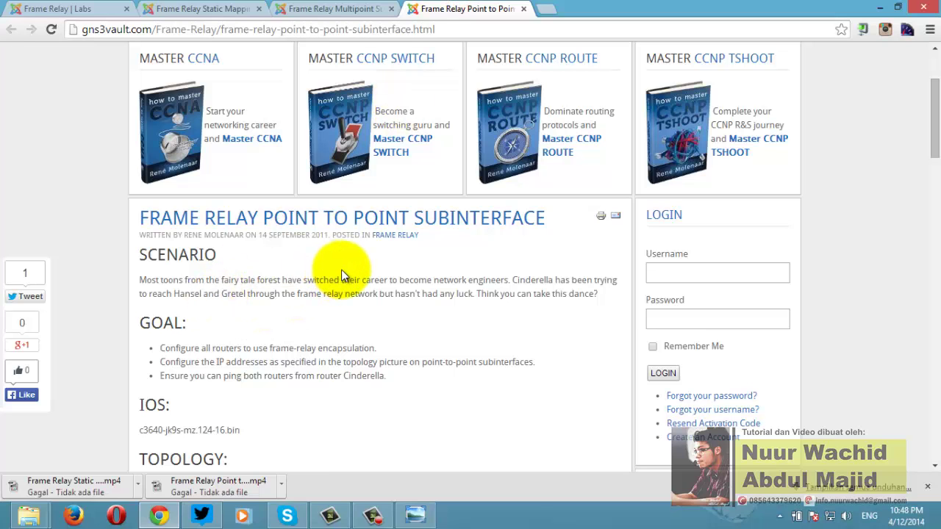
scroll(342, 274, down, 5)
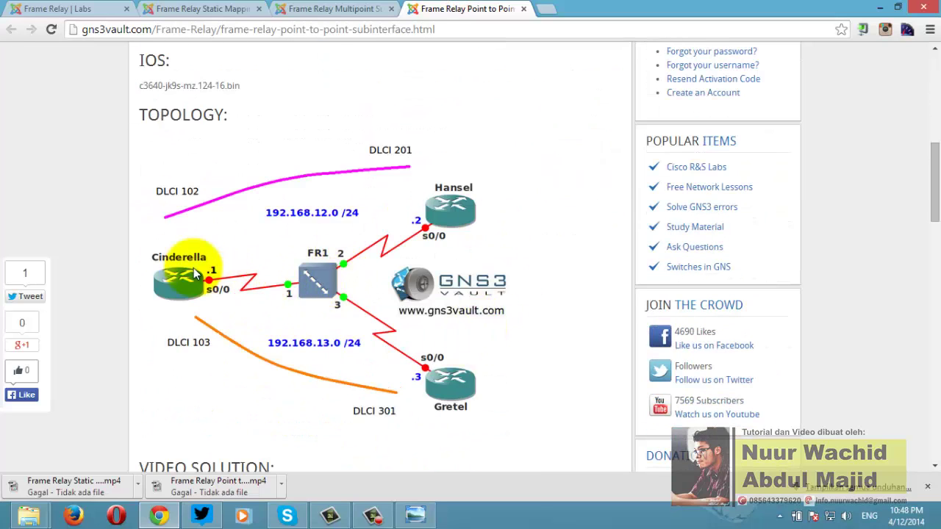
scroll(281, 195, up, 6)
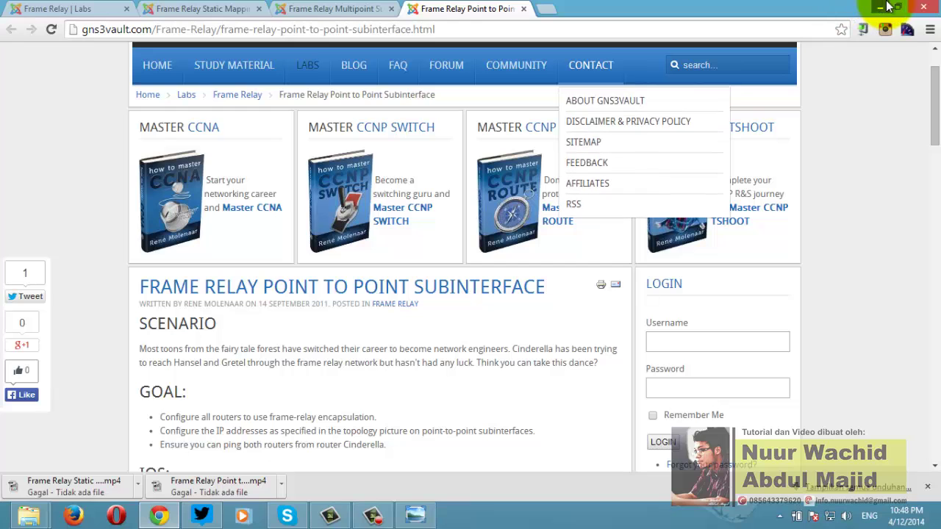
click(885, 7)
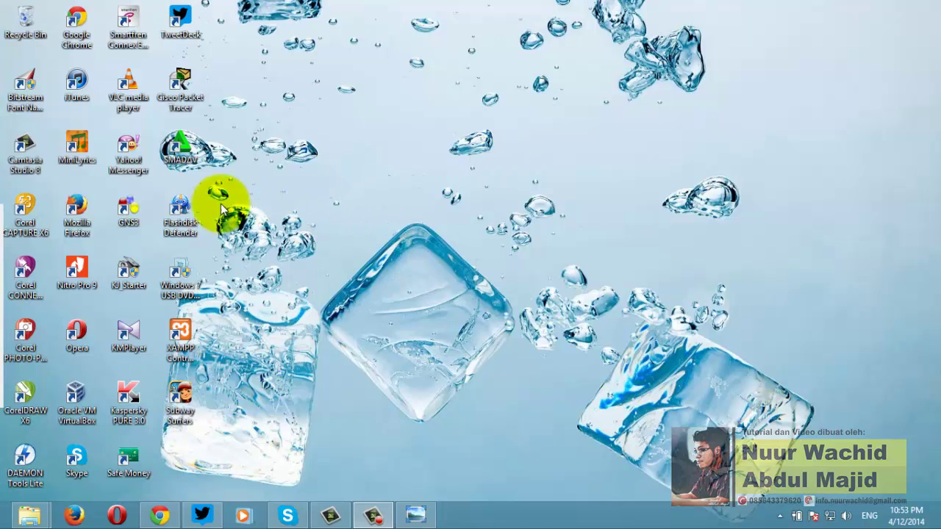
Step: Launch GNS3 from the desktop and name the new project Frame_relay
click(120, 214)
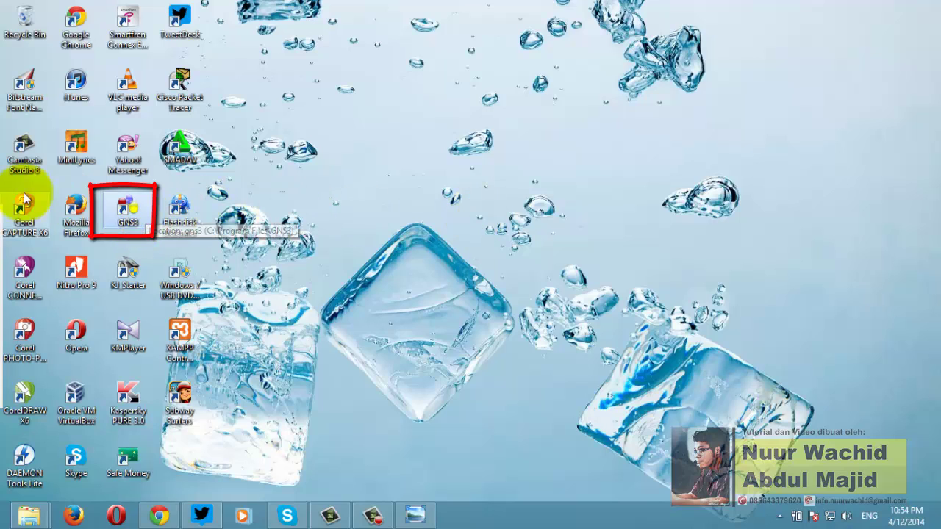
double_click(126, 206)
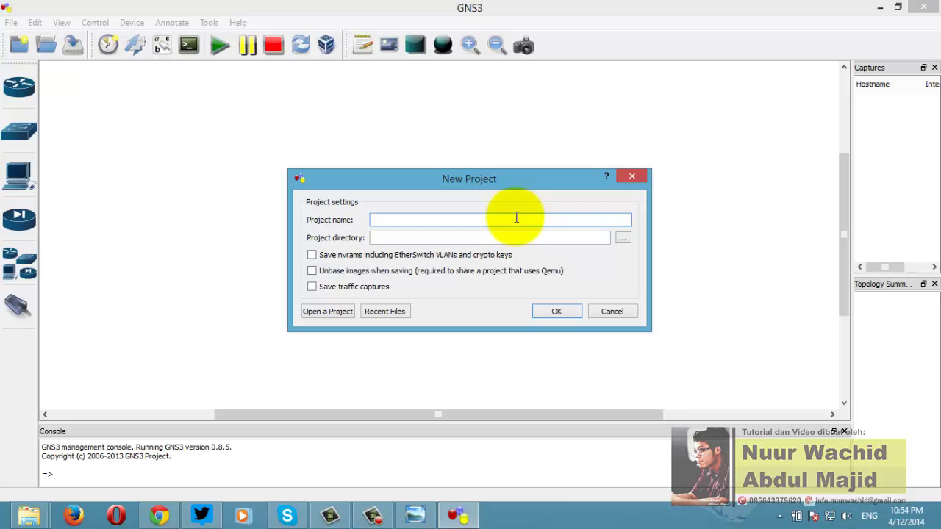
text(Fram)
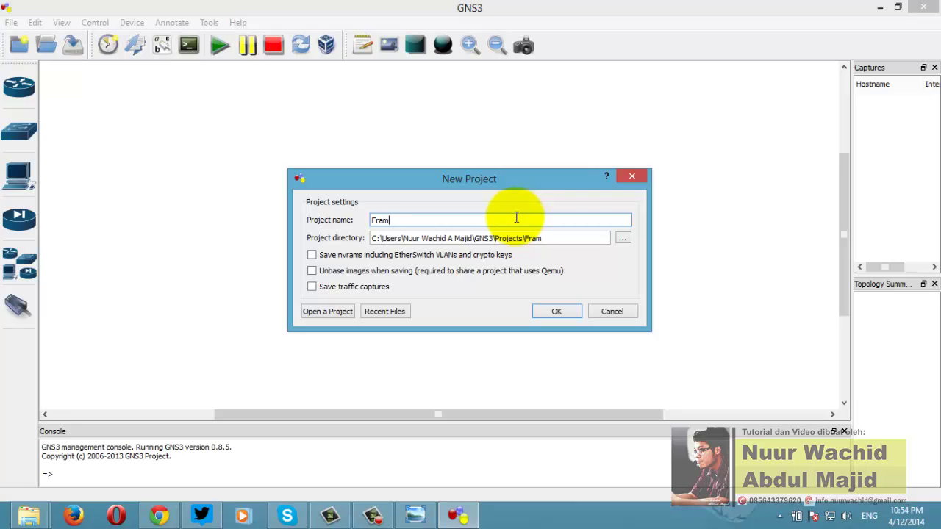
text(e_relay)
Step: Set the project directory to the GNS3 folder in UNY FILED, SEMESTER 2, SISTEM JARINGAN, TUGAS 6 -FRAME RELAY- on drive D: and create the project
click(623, 238)
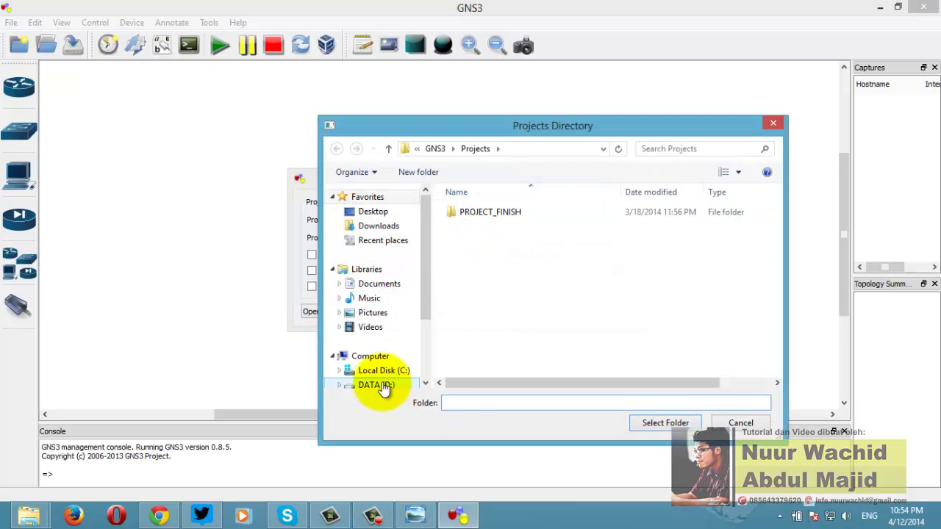
click(382, 386)
double_click(478, 269)
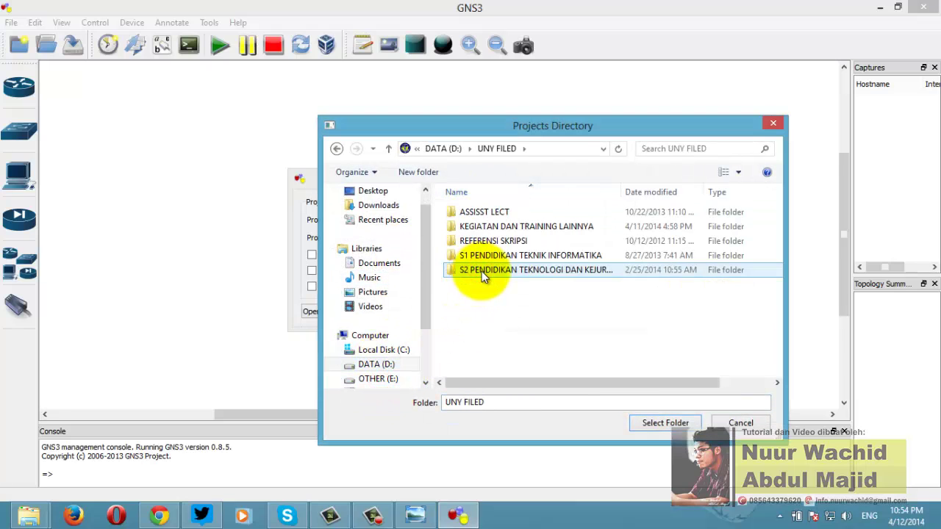
double_click(482, 271)
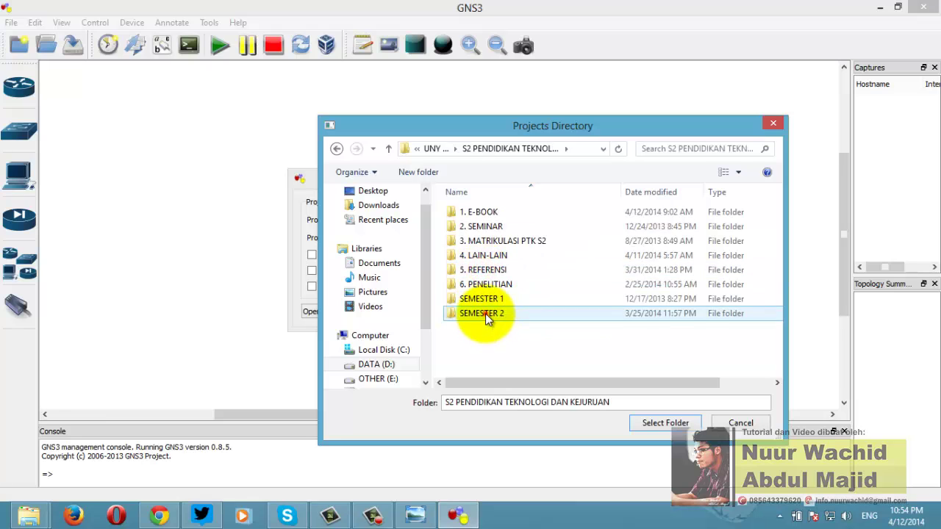
double_click(485, 313)
double_click(500, 255)
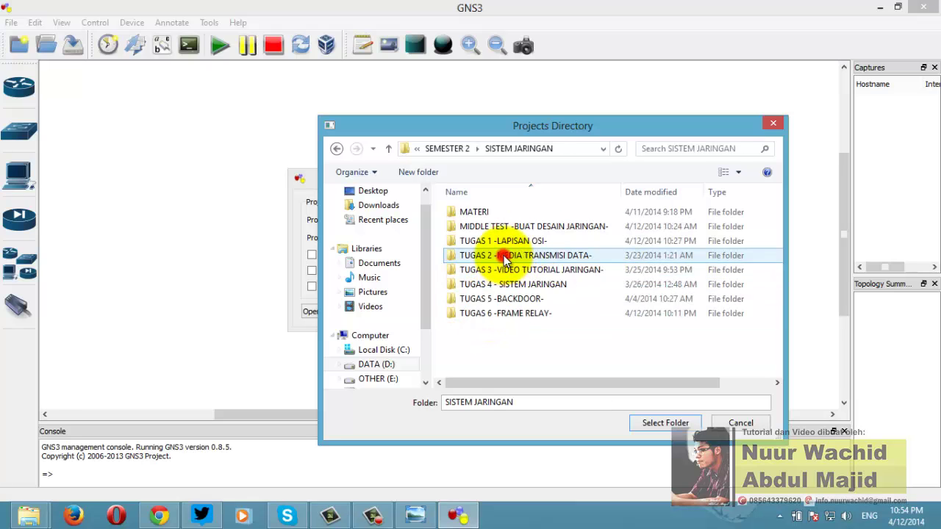
double_click(502, 312)
click(476, 228)
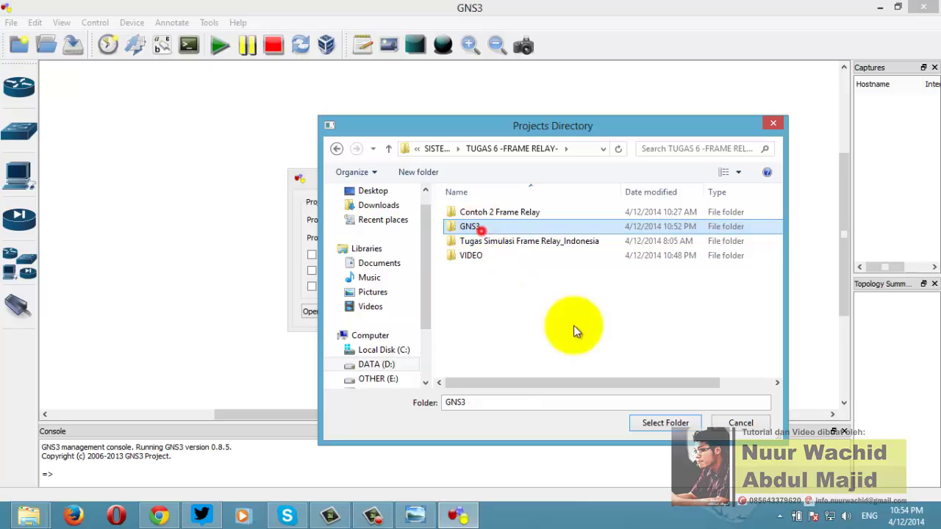
click(666, 423)
click(544, 316)
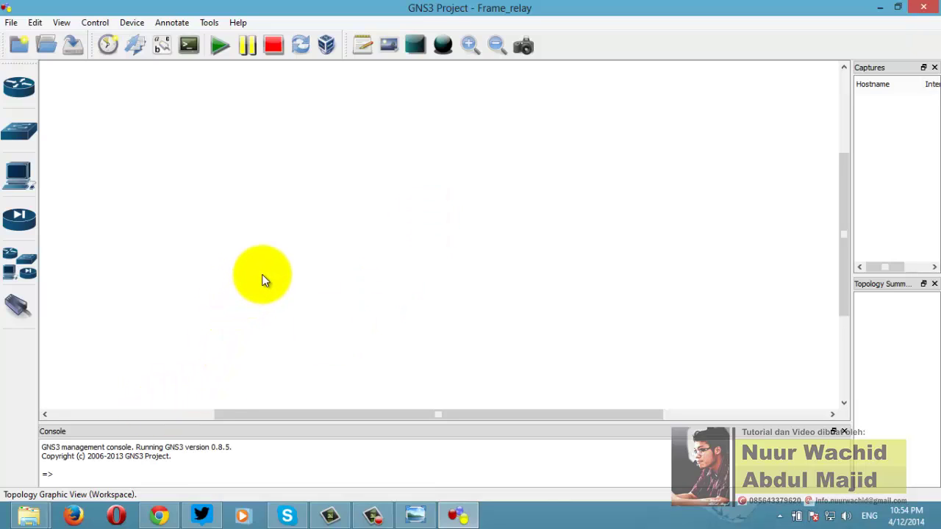
Step: Switch to Chrome, check which IOS image the Frame Relay Point to Point Subinterface lab requires, and return to GNS3
click(159, 514)
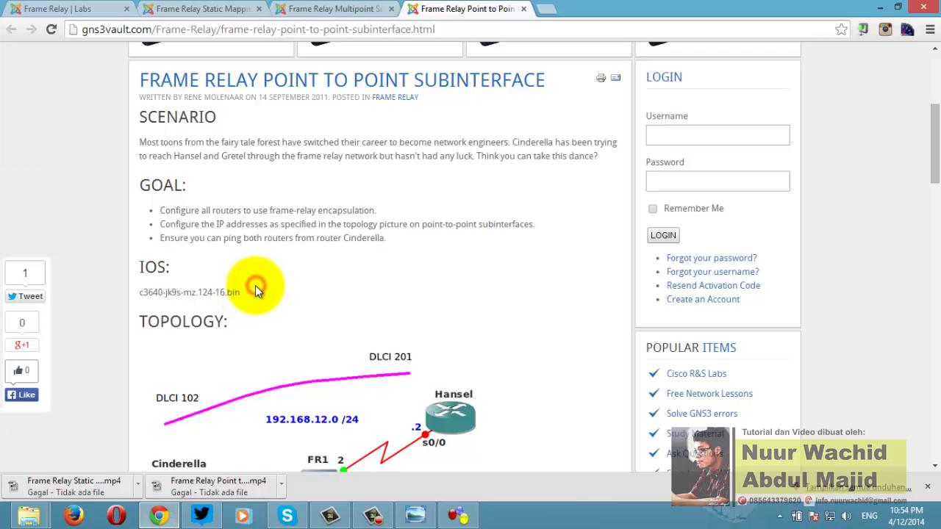
drag(138, 289, 244, 292)
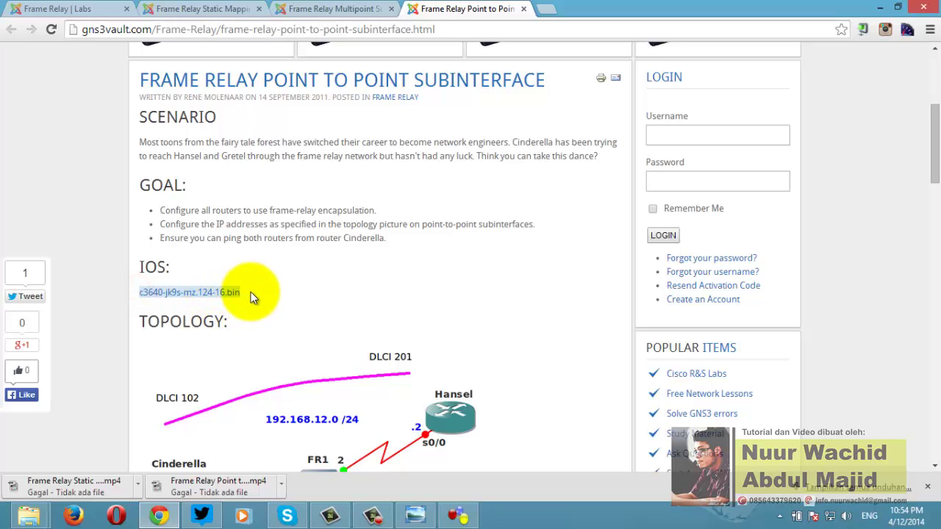
click(251, 292)
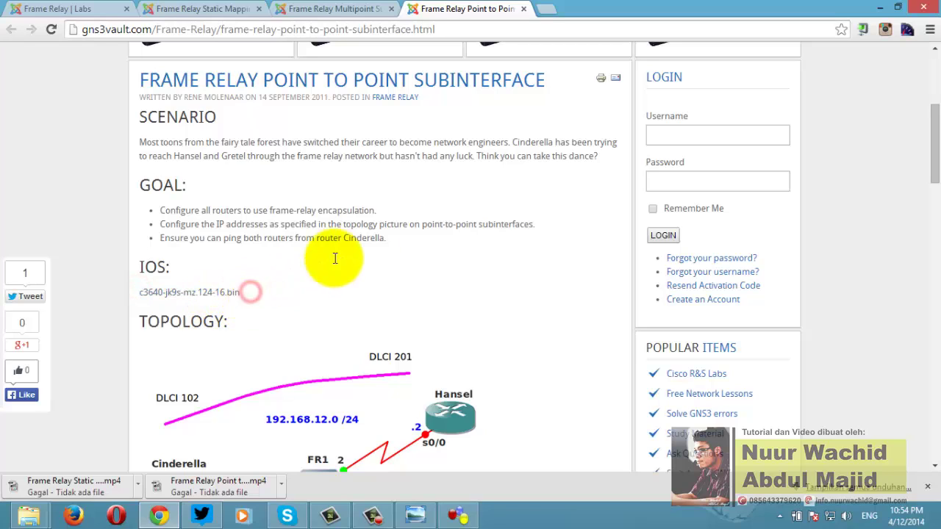
click(876, 8)
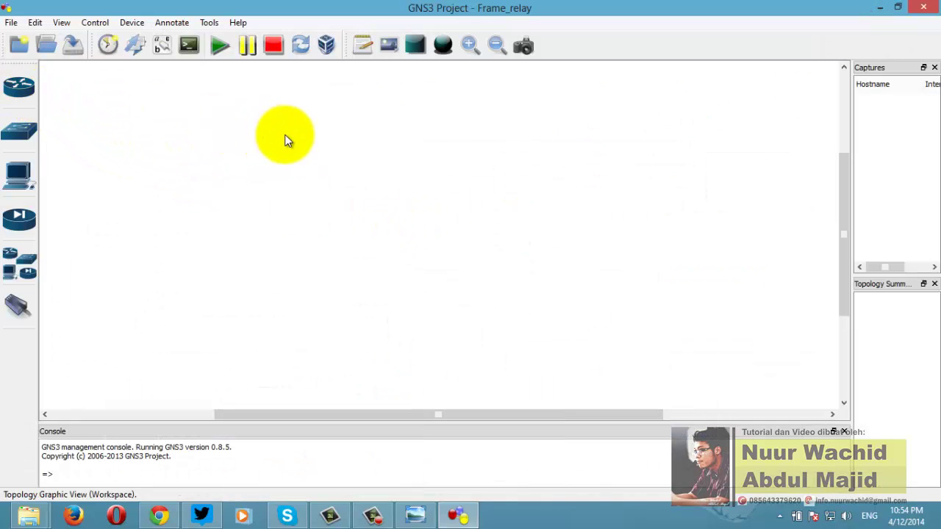
Step: Place three c3600 routers in the workspace as a triangle, with R1 above, R2 lower left and R3 lower right
click(21, 87)
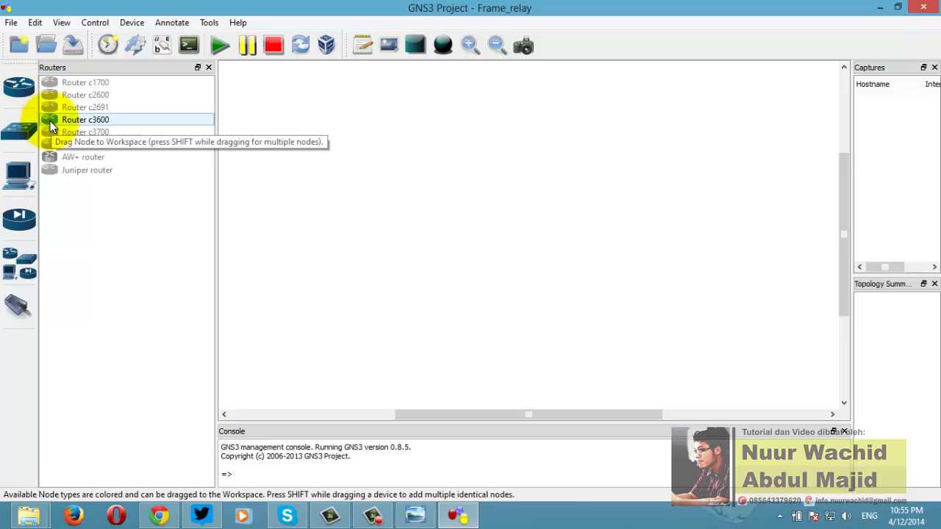
drag(50, 127, 516, 138)
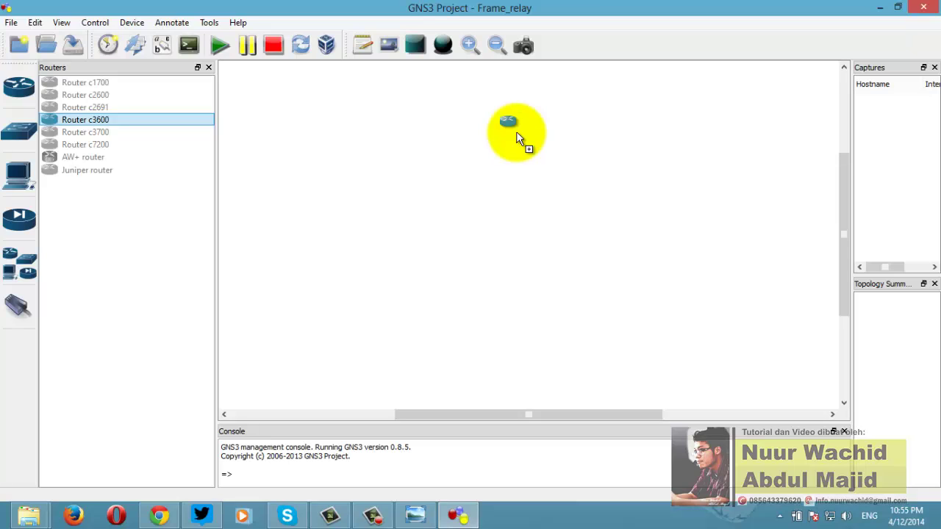
drag(516, 138, 516, 139)
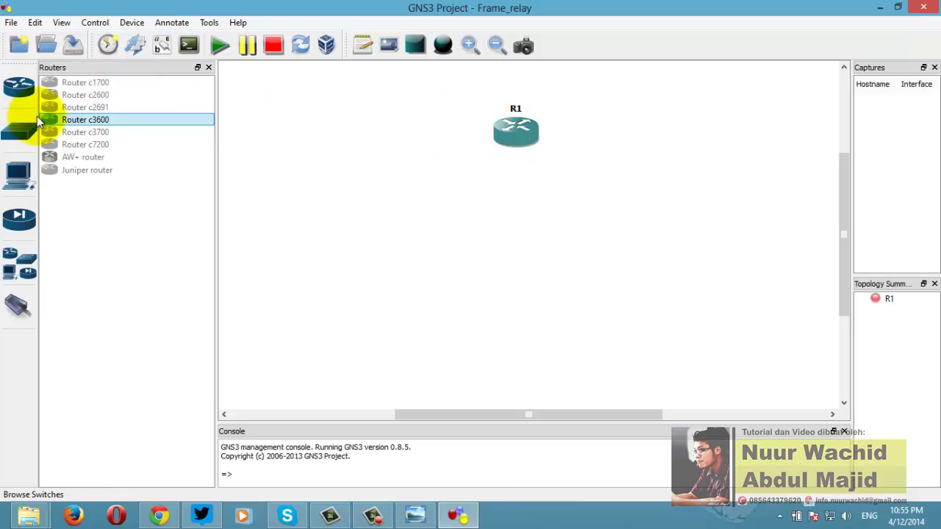
mouse_move(43, 117)
mouse_down()
mouse_move(250, 242)
mouse_move(345, 258)
mouse_up()
drag(66, 127, 651, 279)
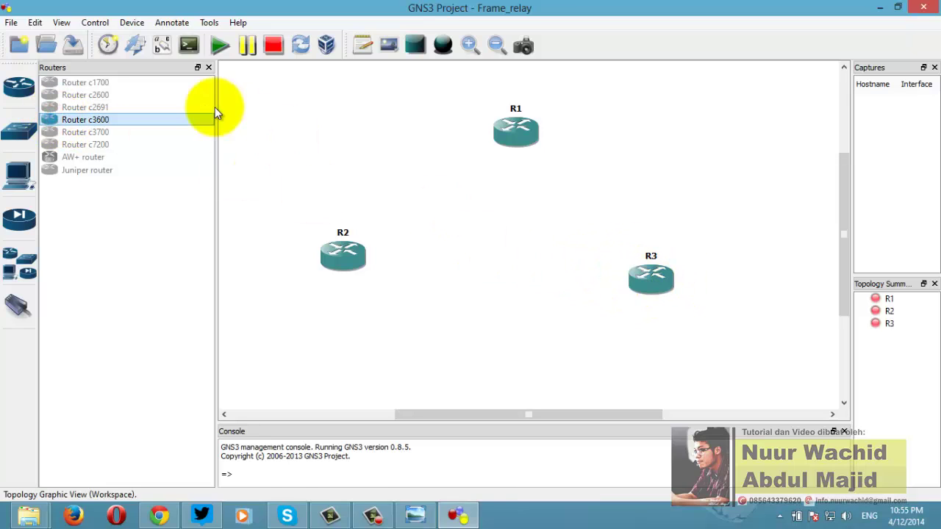
Step: Close the router list and adjust the positions of R1, R2 and R3 to even out the triangle
click(209, 67)
click(436, 128)
drag(249, 255, 258, 283)
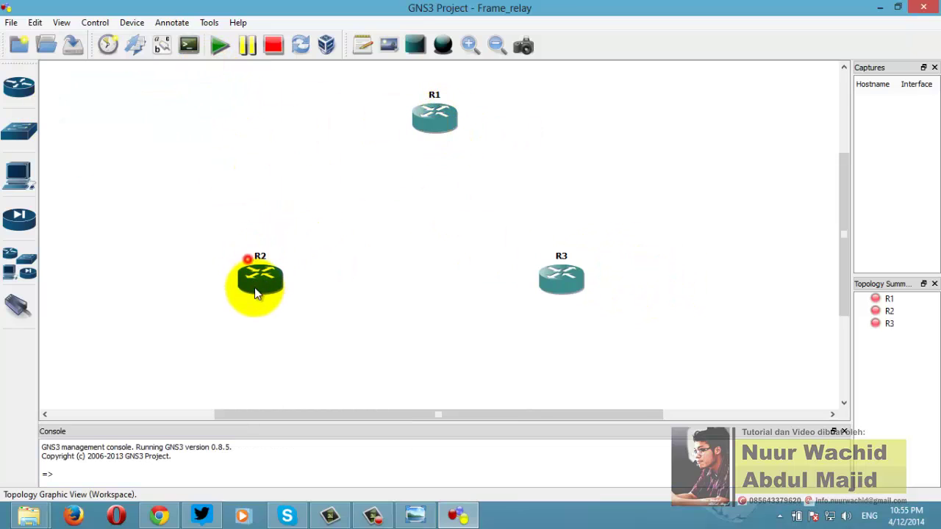
drag(557, 274, 549, 288)
click(433, 126)
drag(434, 126, 421, 130)
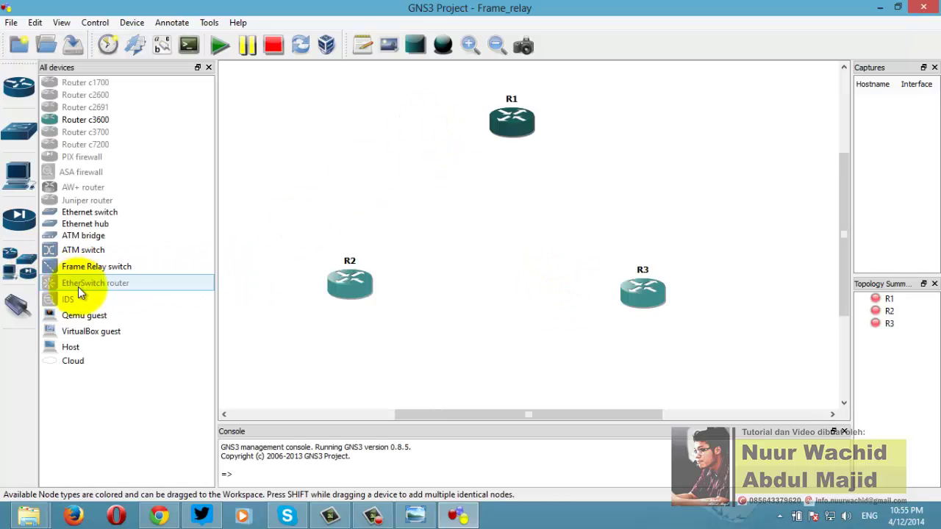
Step: Add a Frame Relay switch in the middle of the three routers, just below R1
drag(86, 273, 519, 239)
click(208, 67)
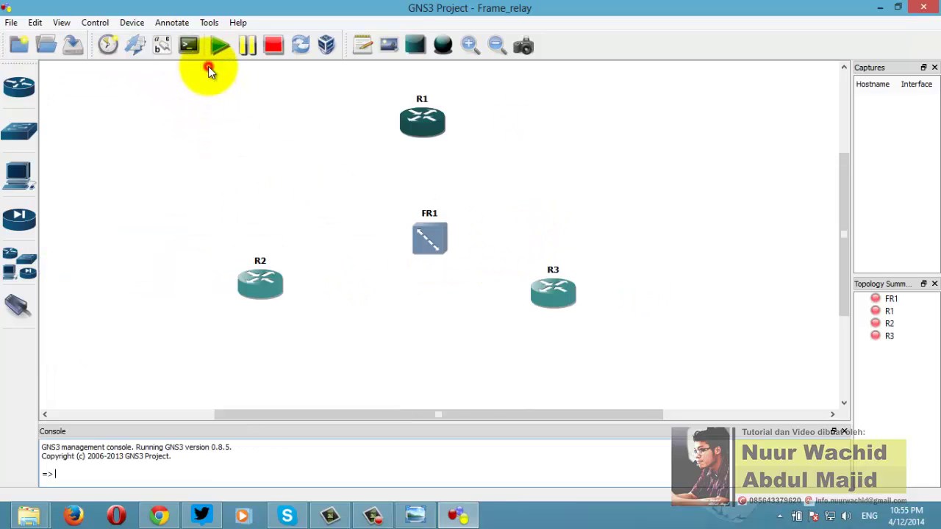
mouse_move(439, 229)
mouse_down()
mouse_move(426, 217)
mouse_move(433, 226)
mouse_up()
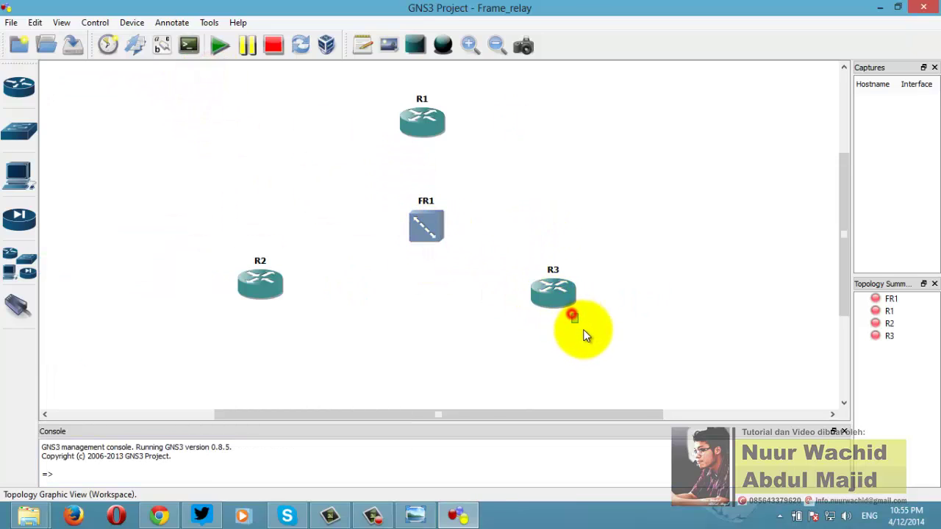
Step: Move R2 and R3 lower and outward, and align R1 and the Frame Relay switch vertically between them
drag(570, 311, 587, 323)
drag(274, 288, 284, 325)
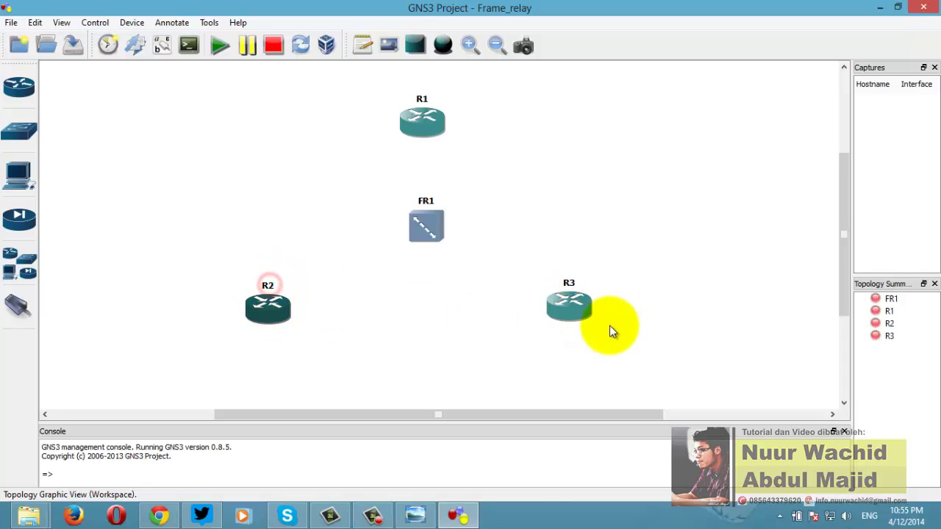
drag(570, 312, 588, 323)
click(418, 120)
drag(415, 121, 416, 114)
drag(424, 220, 415, 222)
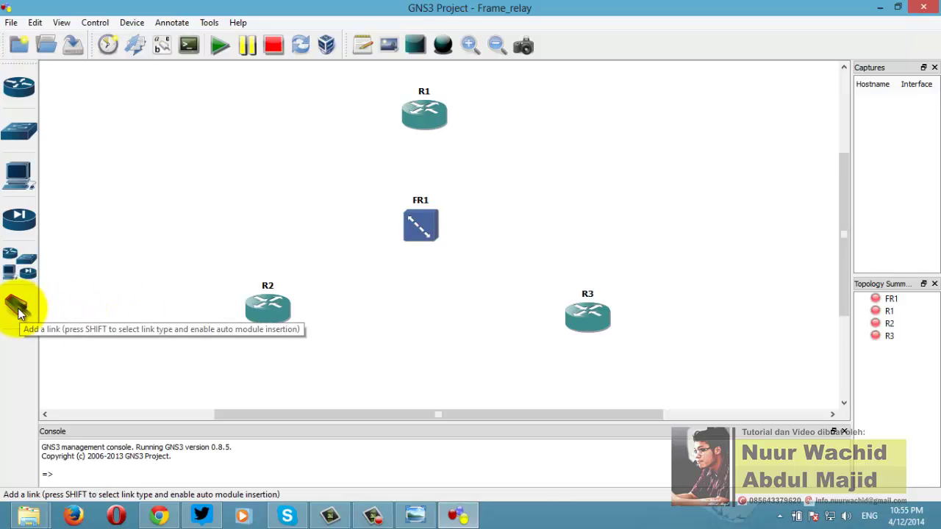
Step: Examine the source, destination and mapping settings in the Frame Relay switch's configuration and close it without changes
double_click(422, 226)
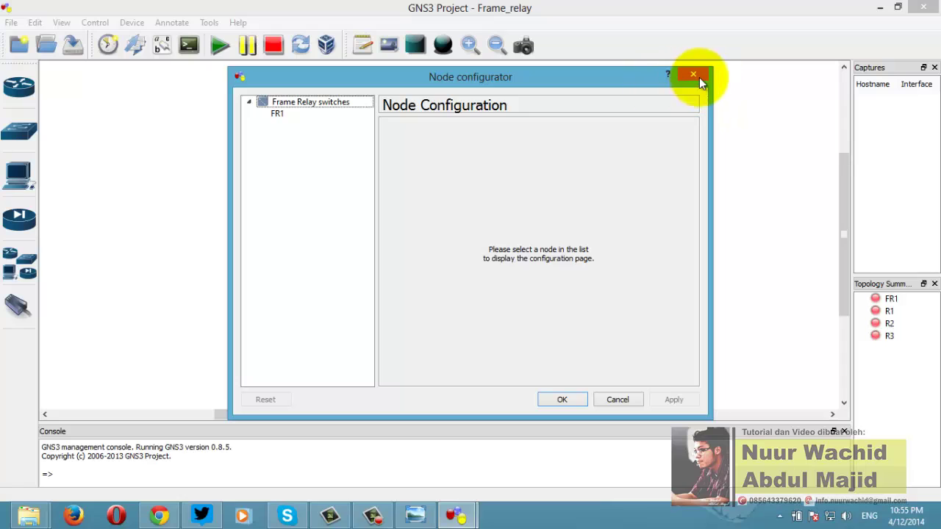
click(696, 76)
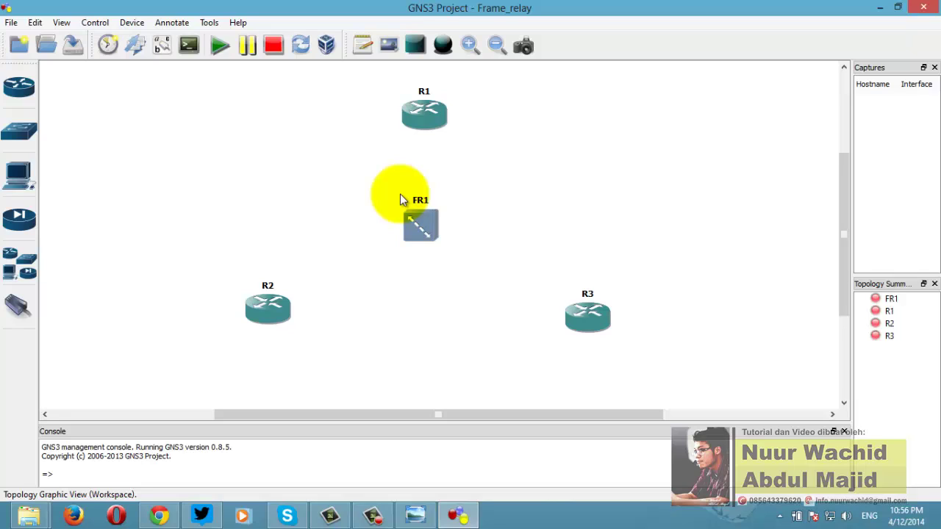
right_click(419, 219)
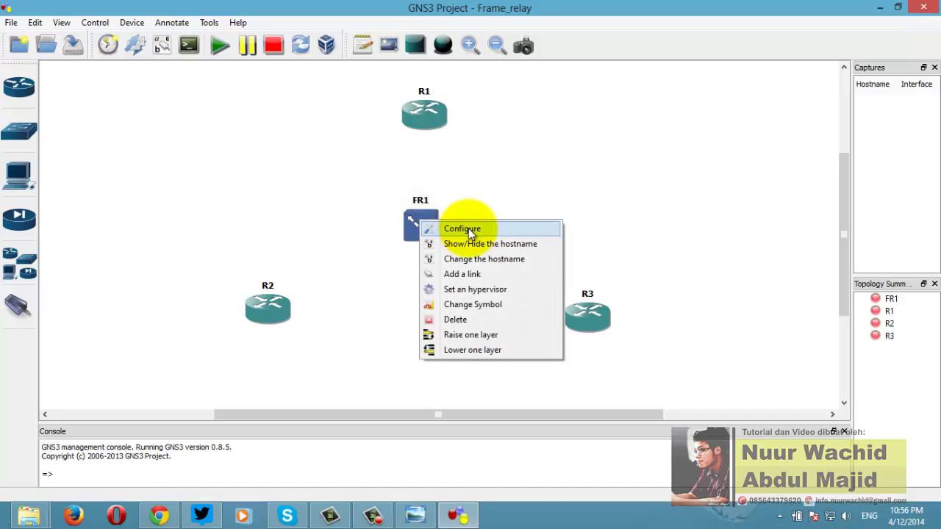
click(452, 175)
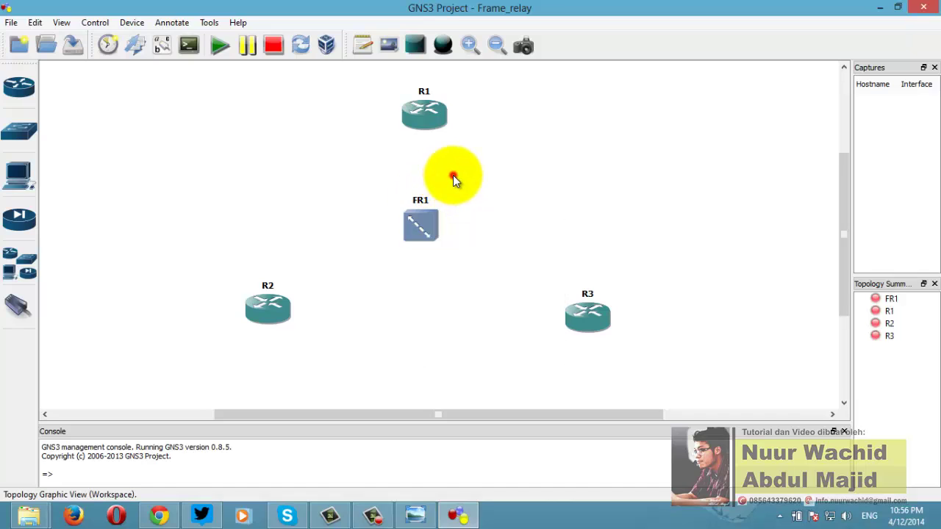
double_click(425, 226)
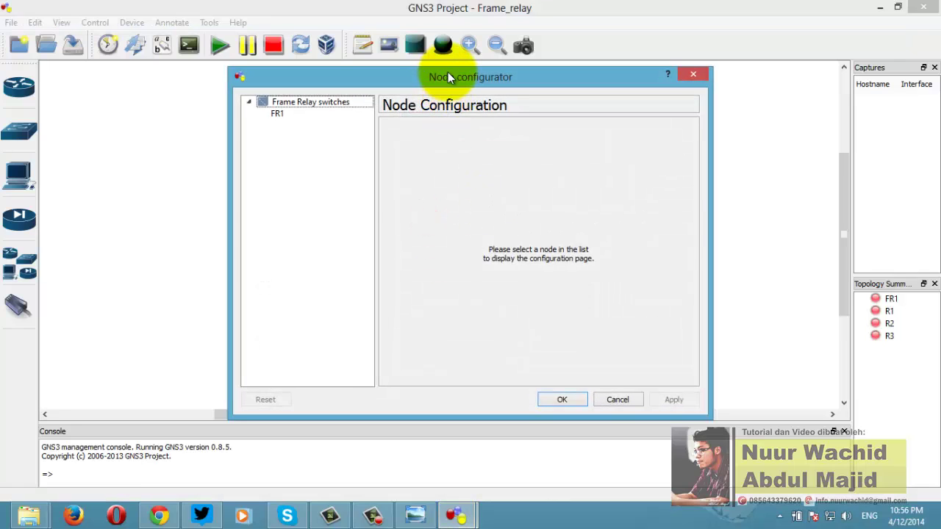
drag(499, 81, 530, 80)
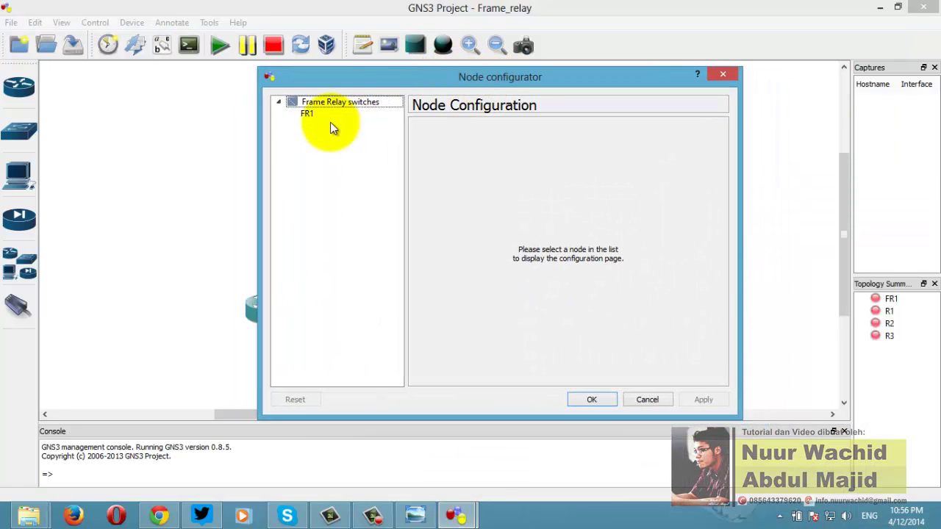
click(340, 100)
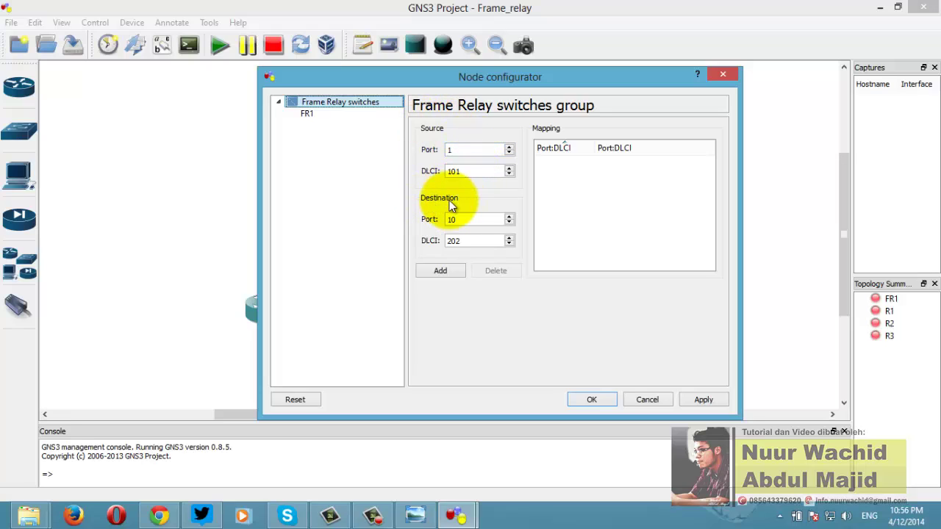
drag(492, 78, 408, 61)
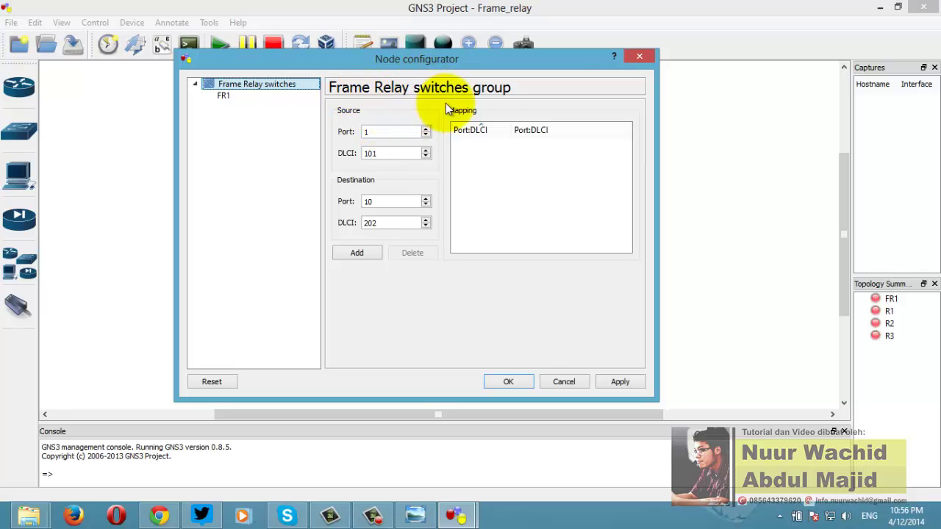
click(635, 57)
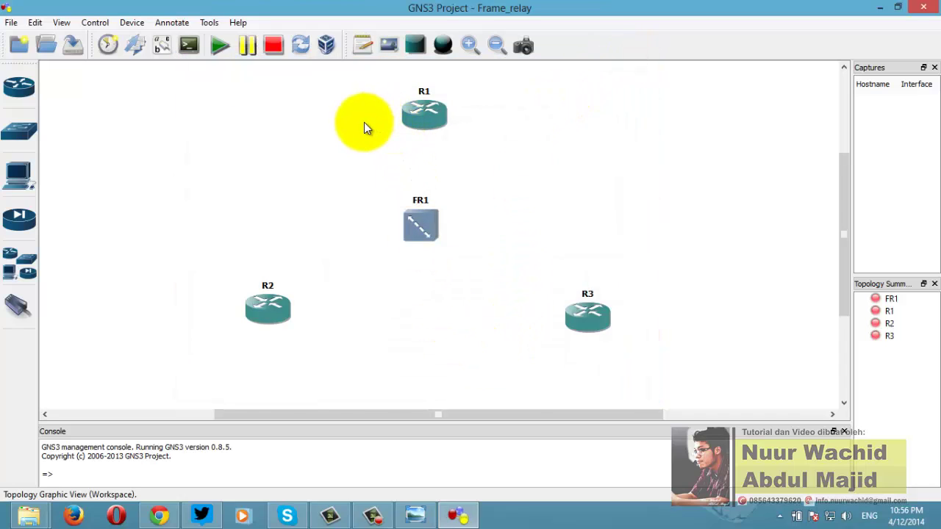
Step: Add a note reading "192.168.1.1 /24" above R1 and shift it so it is centred over the router
mouse_move(842, 187)
mouse_down()
mouse_move(847, 160)
mouse_move(848, 171)
mouse_up()
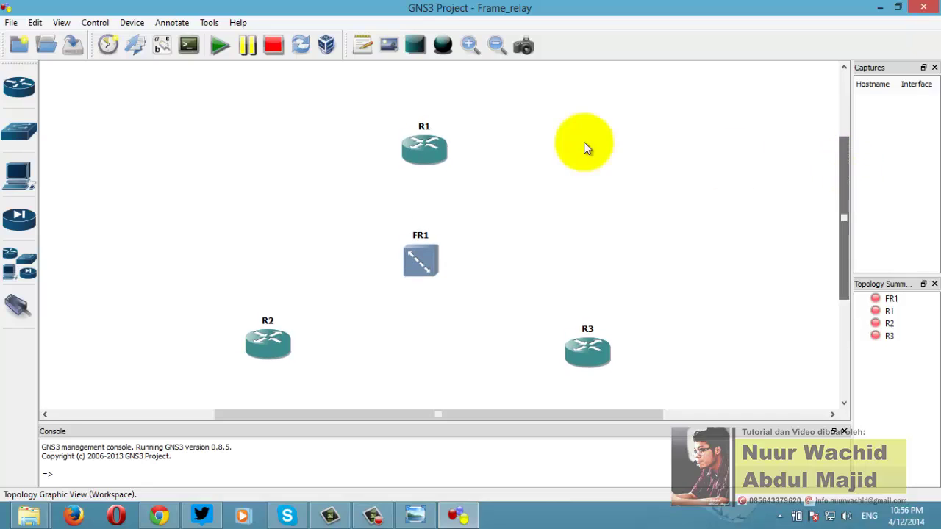
click(363, 46)
click(399, 97)
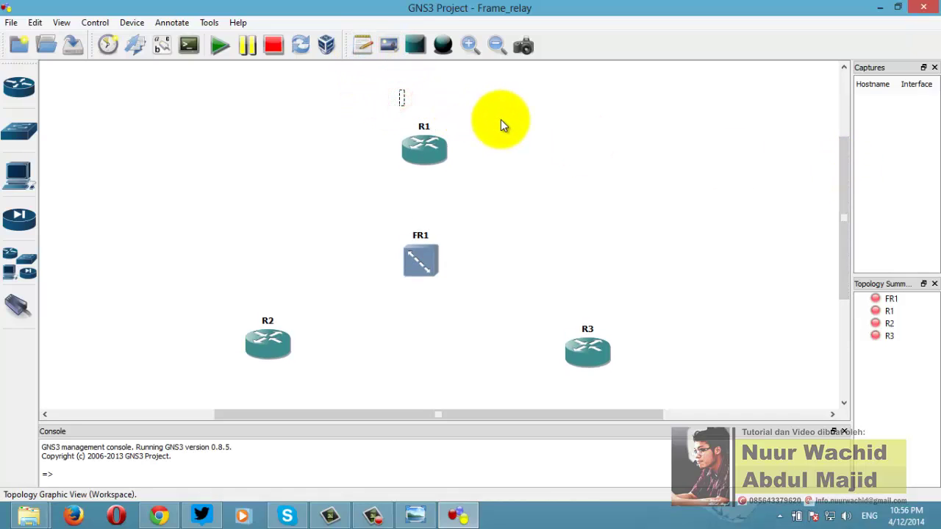
text(192.168.1.1)
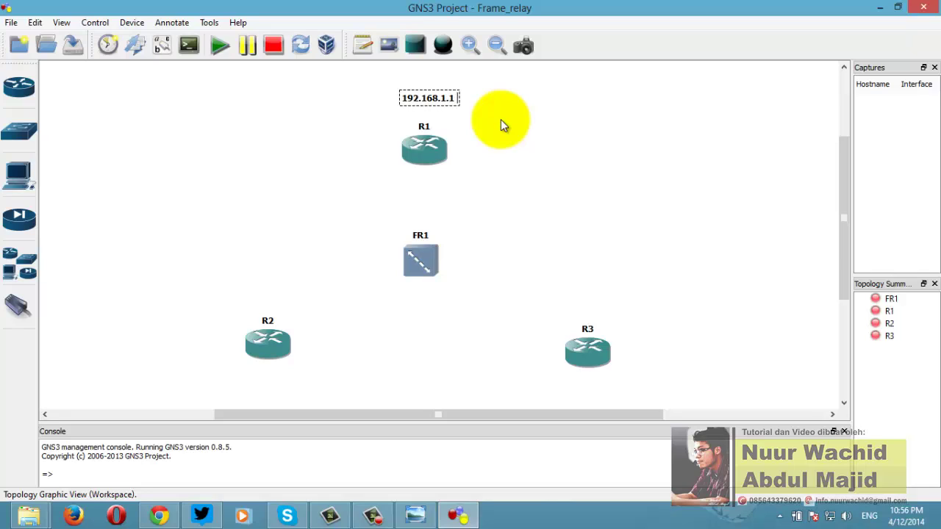
text( / 24)
click(500, 121)
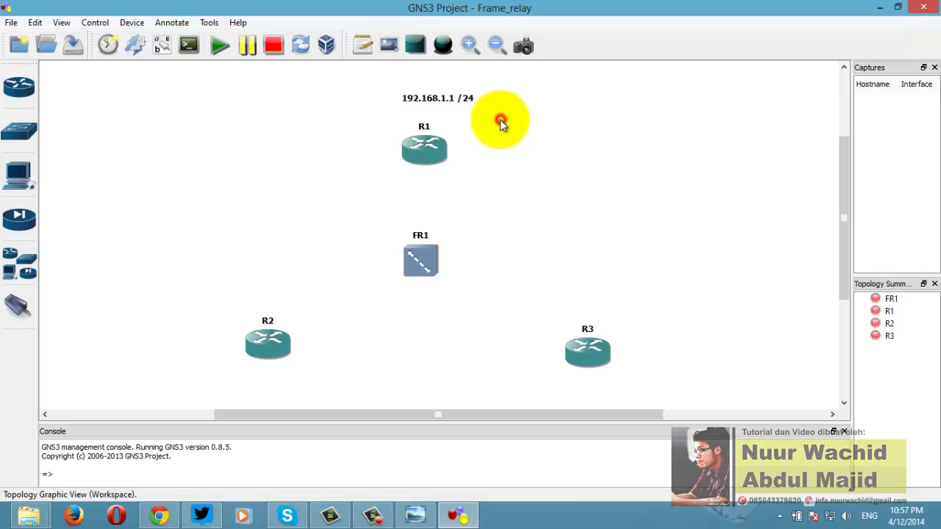
click(450, 101)
drag(450, 101, 440, 103)
Step: Add a note reading "192.168.1.2 /24" below R2 and shift it so it is centred under the router
click(362, 46)
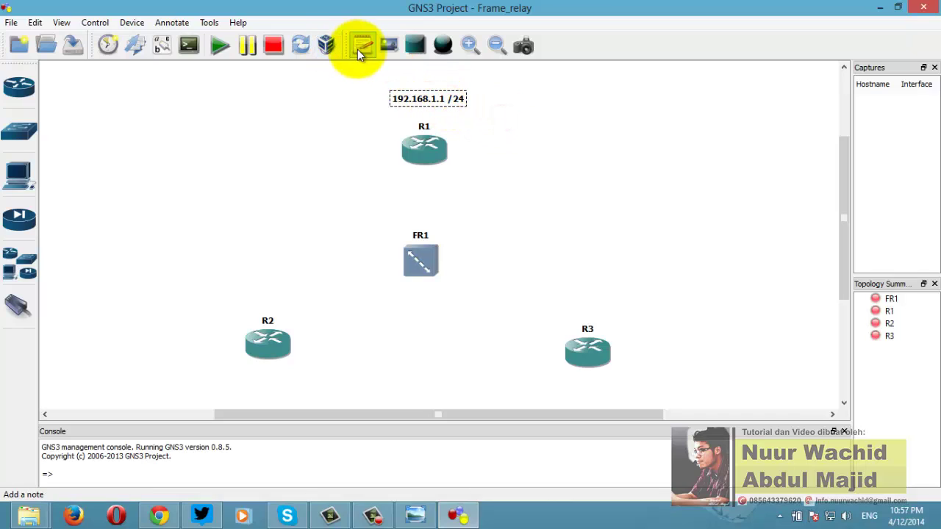
click(236, 393)
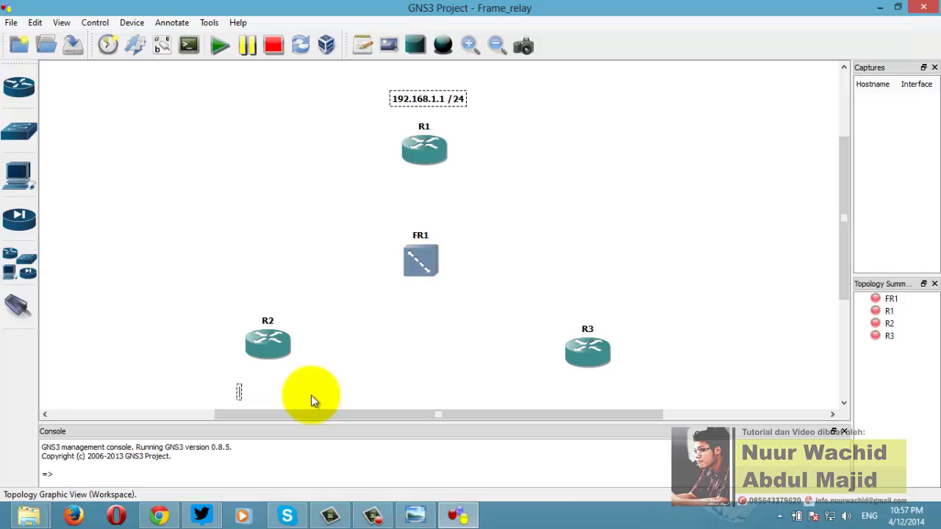
text(192.168.1.2)
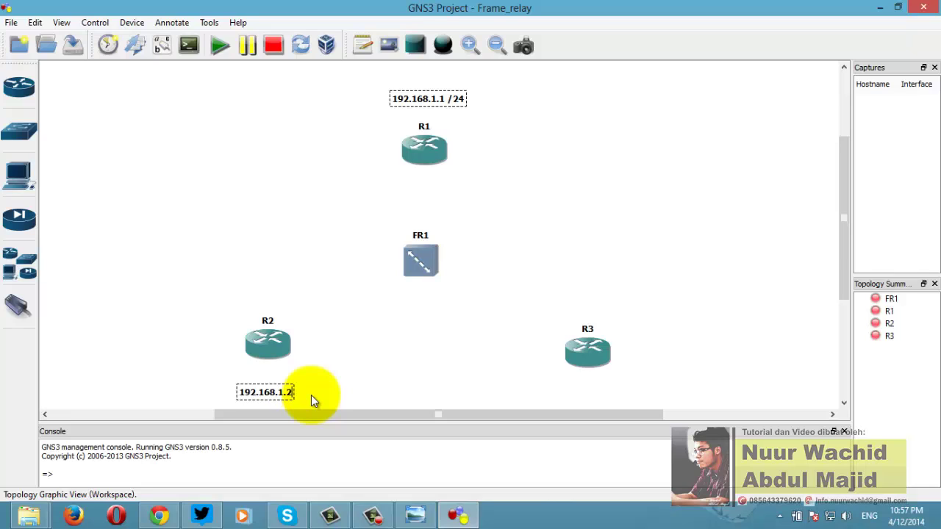
text( / 24)
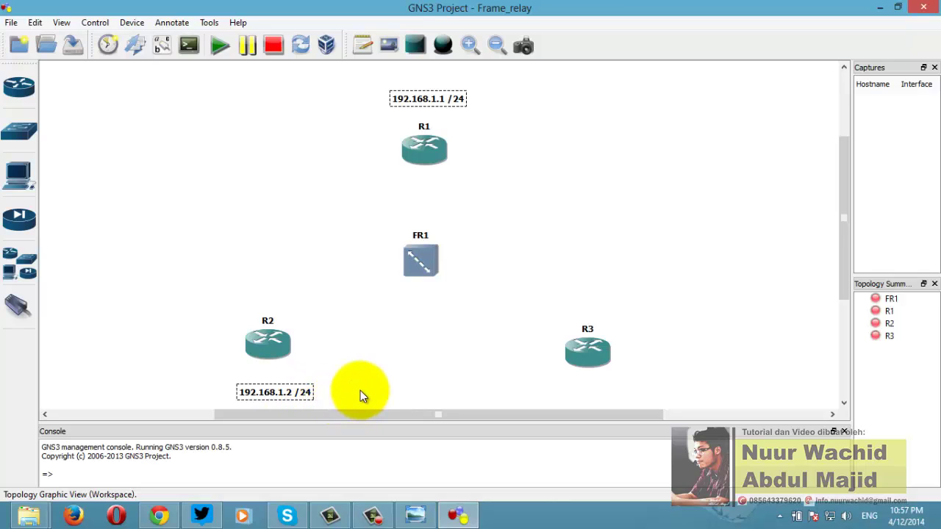
click(361, 390)
drag(297, 397, 284, 390)
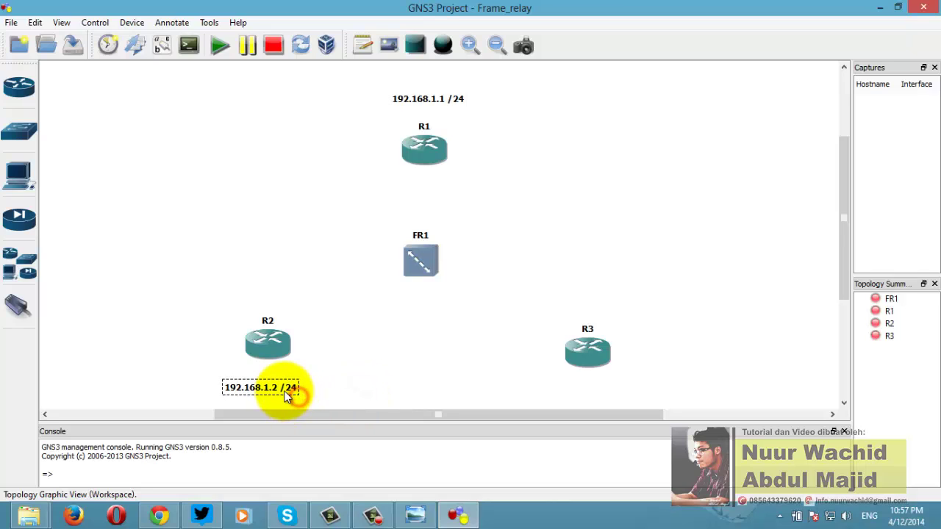
Step: Add a note reading "192.168.1.3 /24" below R3 and shift it so it is centred under the router
click(362, 45)
click(579, 379)
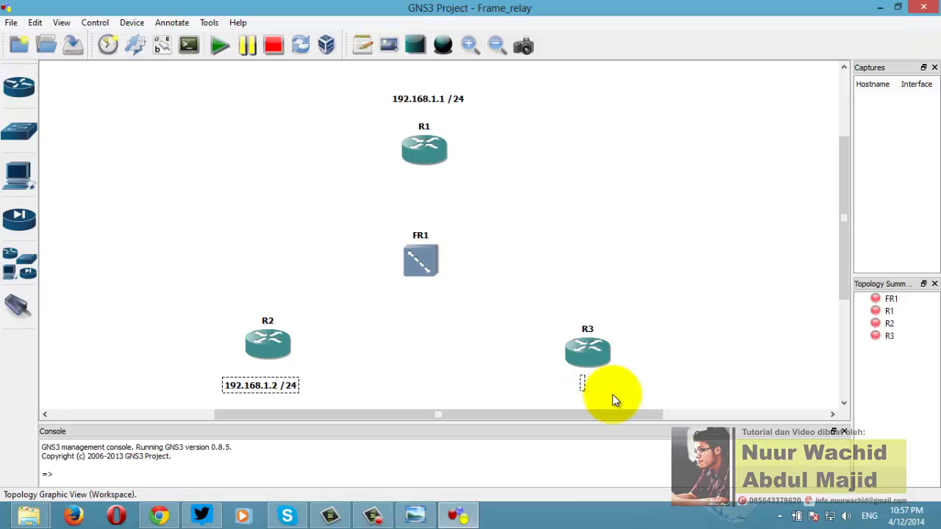
text(192.168.1.3 / 24)
click(804, 273)
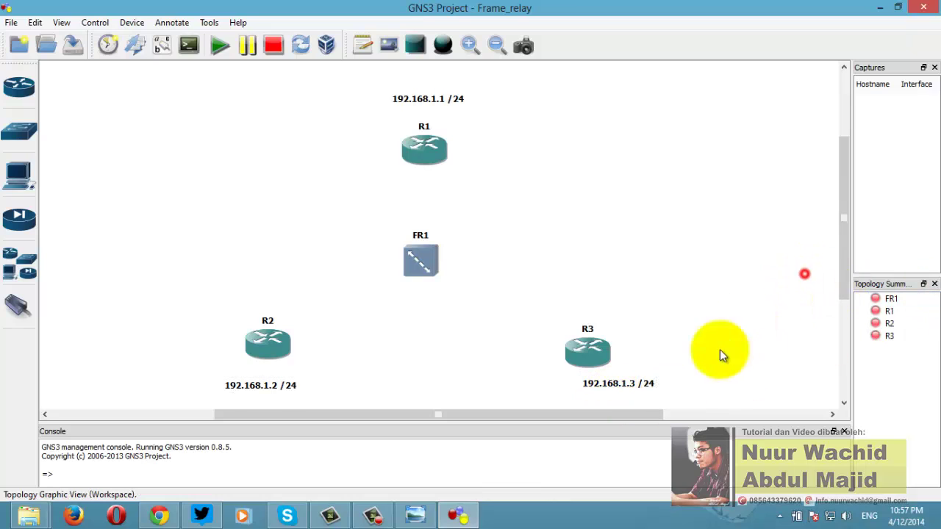
drag(628, 388, 603, 388)
click(674, 345)
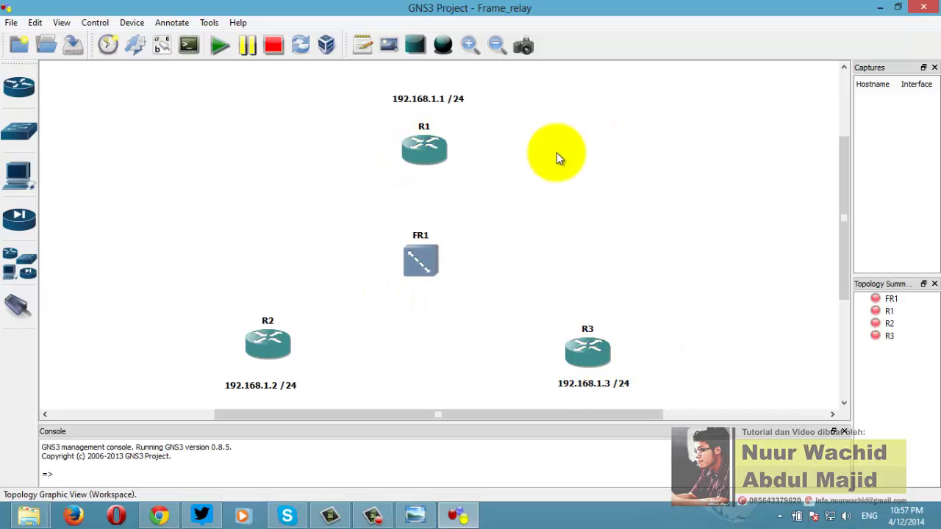
Step: Change the hostname of router R1 to Paris
right_click(412, 145)
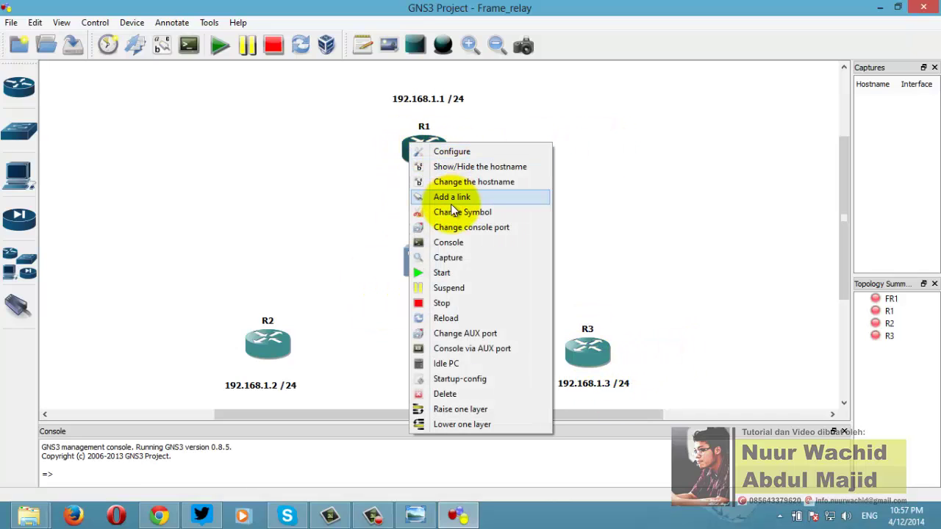
click(461, 181)
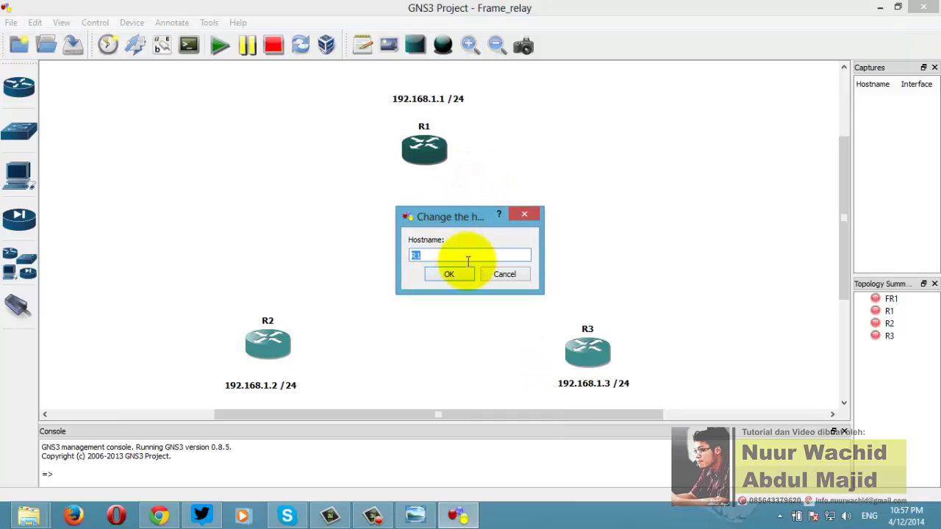
text(Paris)
key(Return)
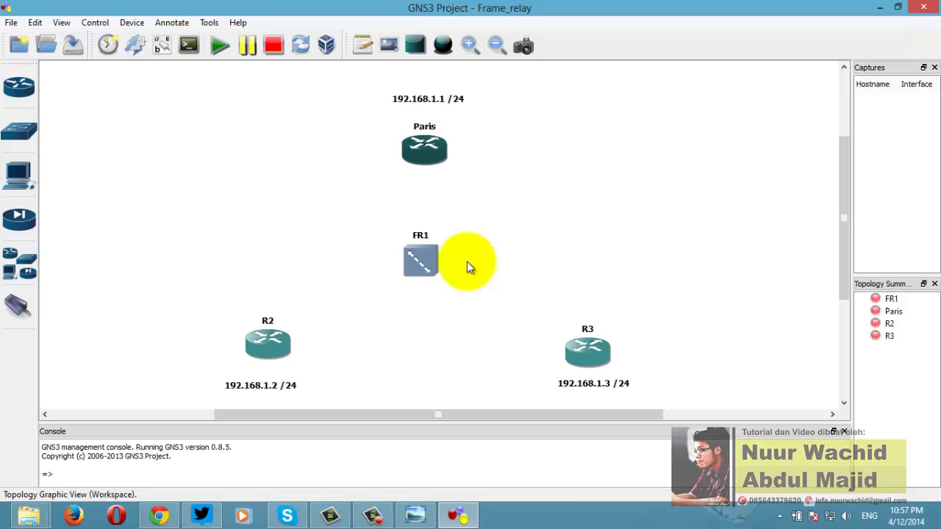
Step: Change the hostname of router R2 to Mekah
right_click(257, 349)
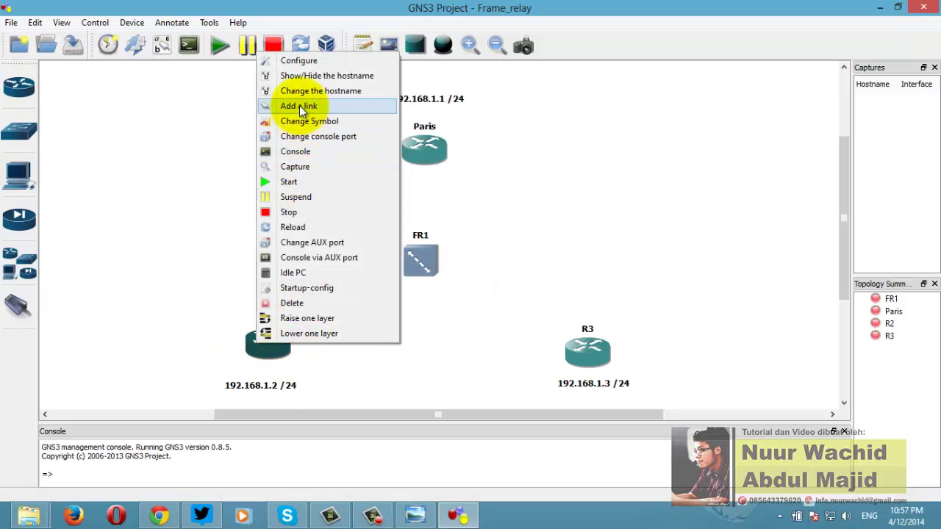
click(309, 90)
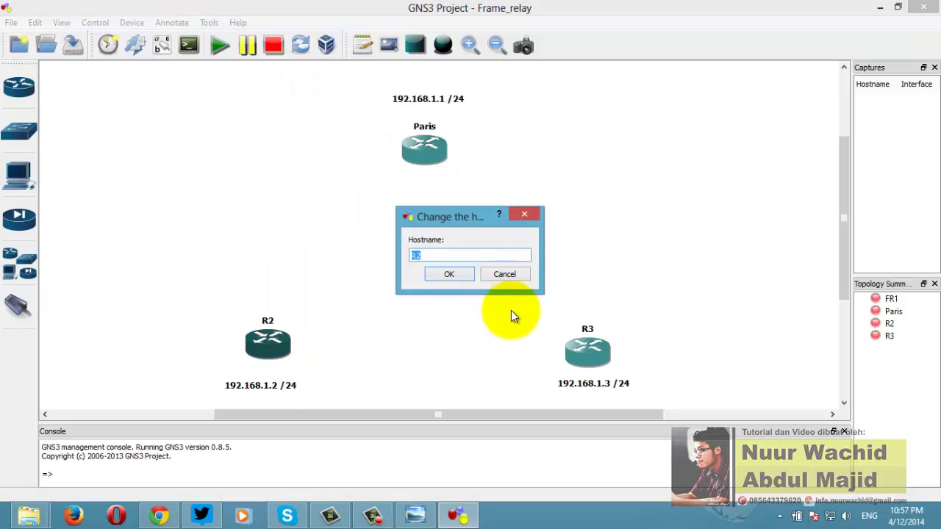
text(Mekah)
drag(457, 216, 553, 209)
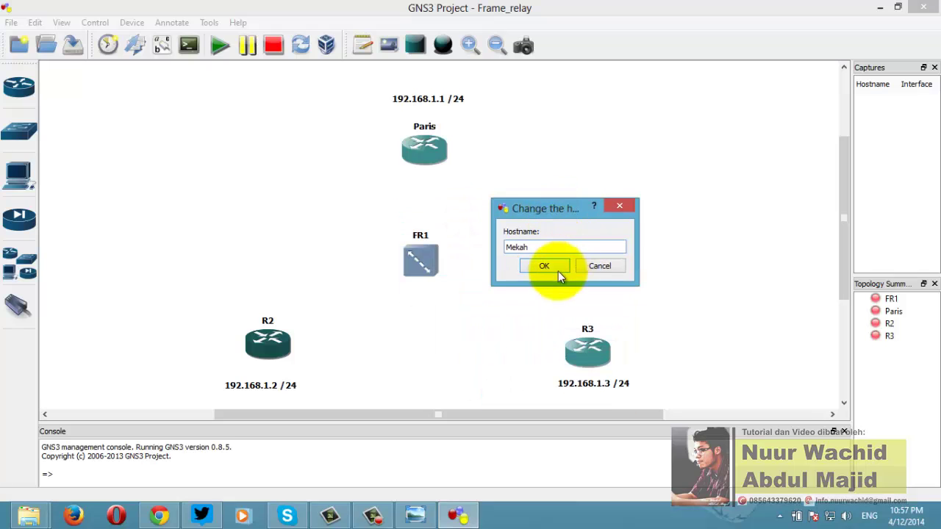
click(554, 269)
Step: Change the hostname of router R3 to Yogyakarta
right_click(592, 350)
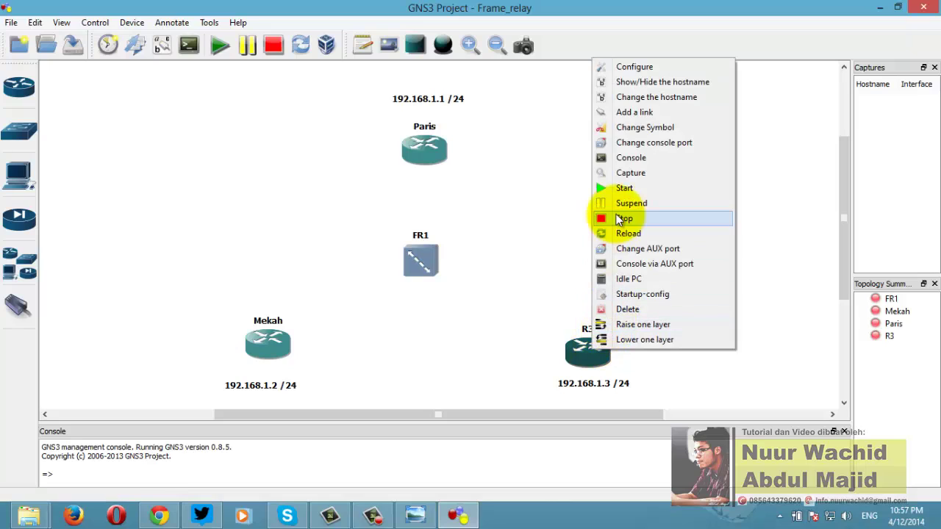
click(624, 97)
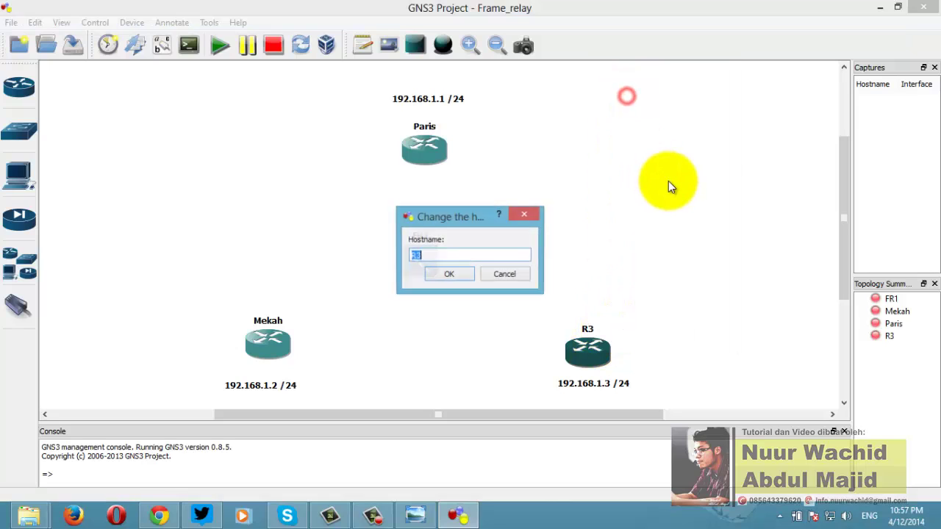
text(Yogyakarta)
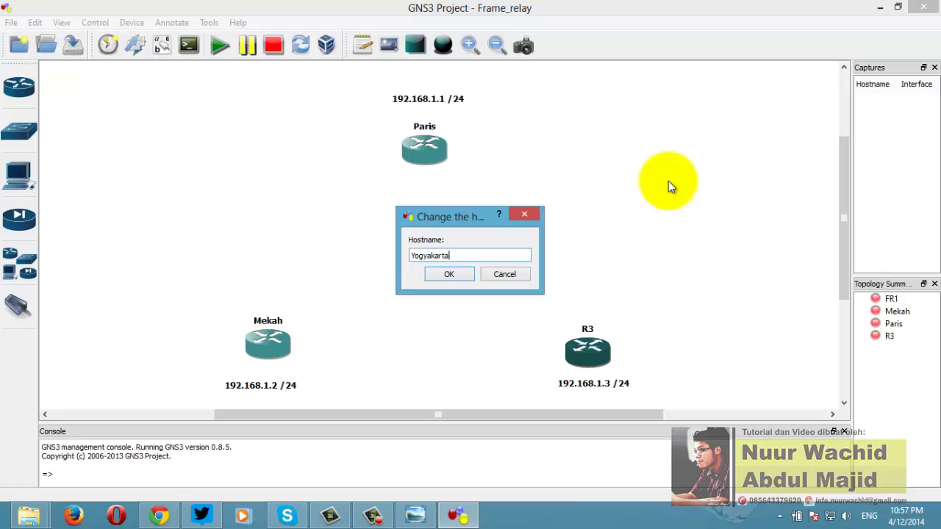
key(Return)
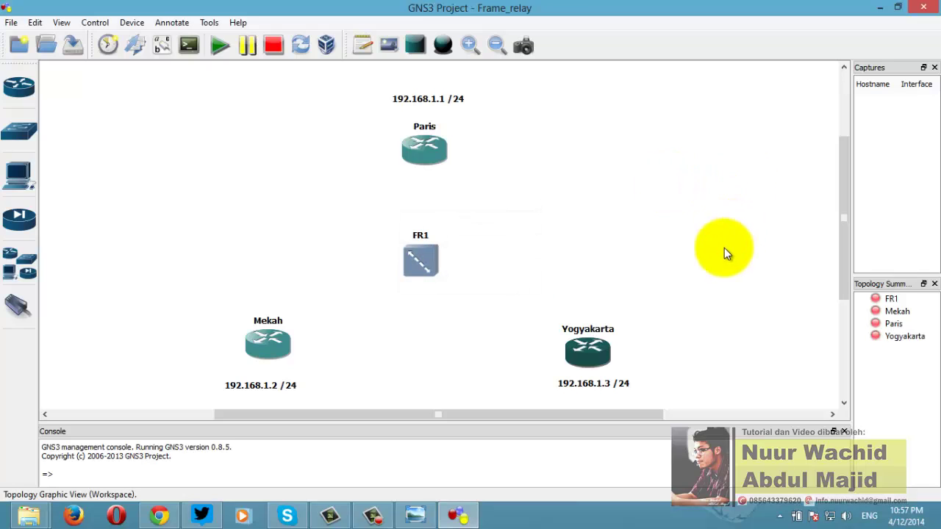
Step: Move Paris slightly up and the Frame Relay switch slightly right so that they line up vertically
click(429, 150)
drag(419, 259, 428, 258)
click(508, 252)
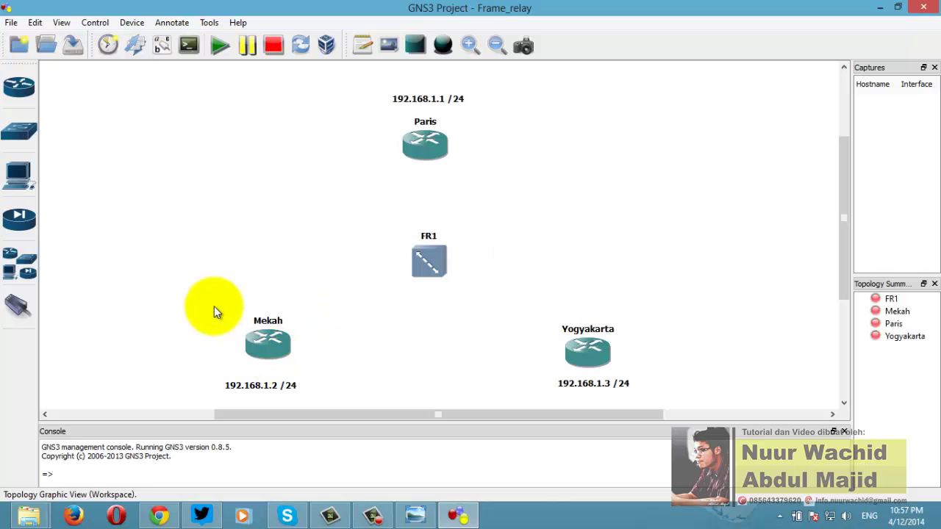
Step: Review the source and destination port and DLCI settings of the Frame Relay switch and close its configuration without changes
double_click(414, 259)
click(323, 101)
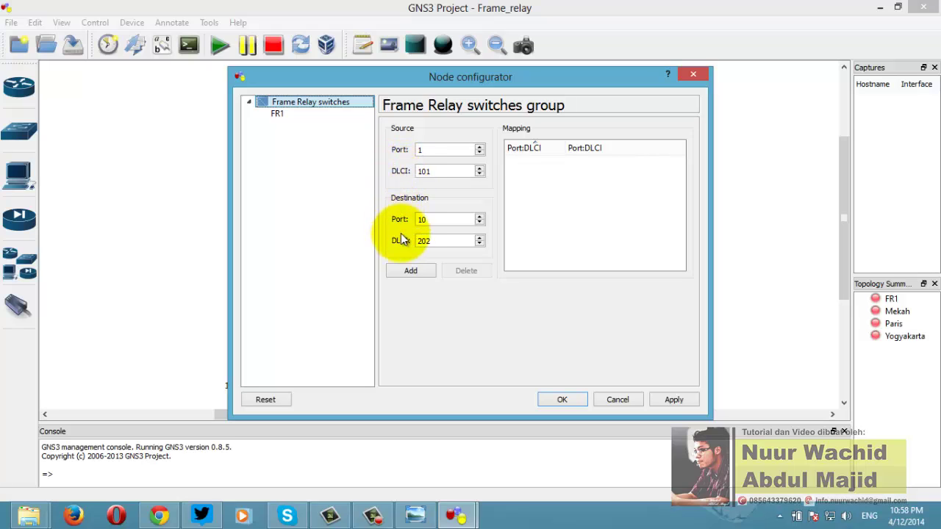
click(694, 72)
Step: Add a DLCI note reading "102" beside Paris on the side facing Mekah
click(362, 45)
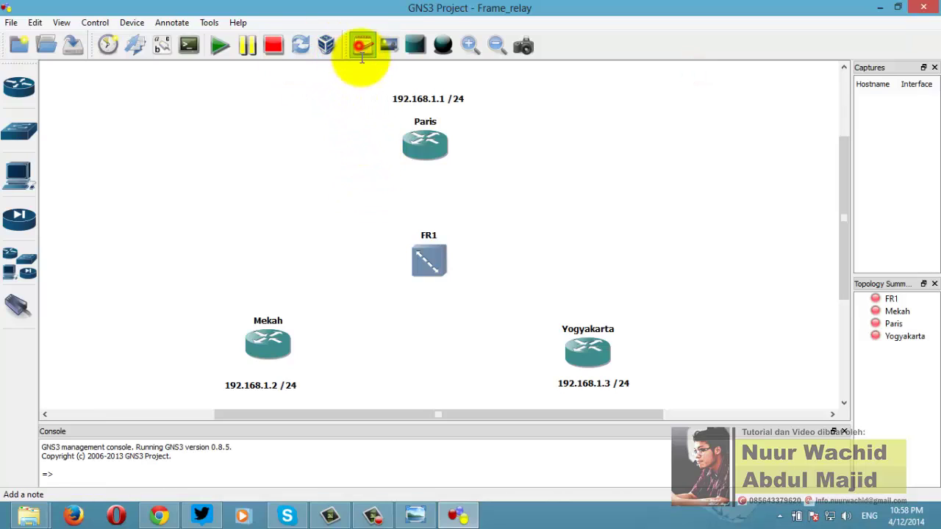
click(348, 166)
text(102)
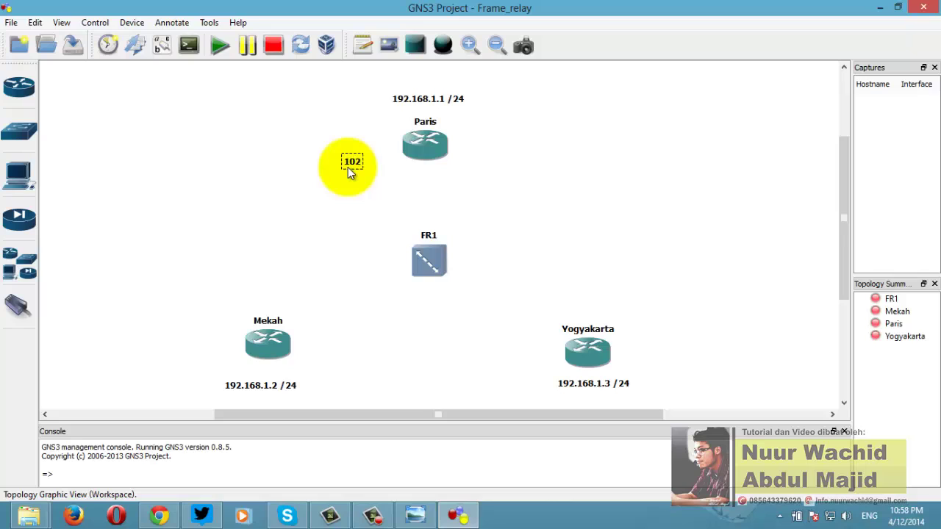
click(361, 198)
Step: Add a DLCI note reading "103" beside Paris on the side facing Yogyakarta and shift it closer to the router
click(362, 45)
click(489, 163)
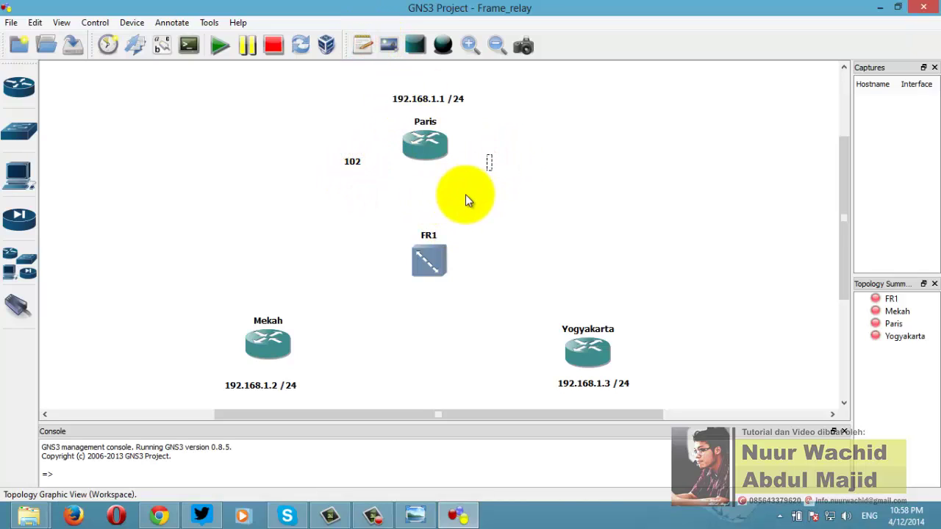
text(102)
key(BackSpace)
text(3)
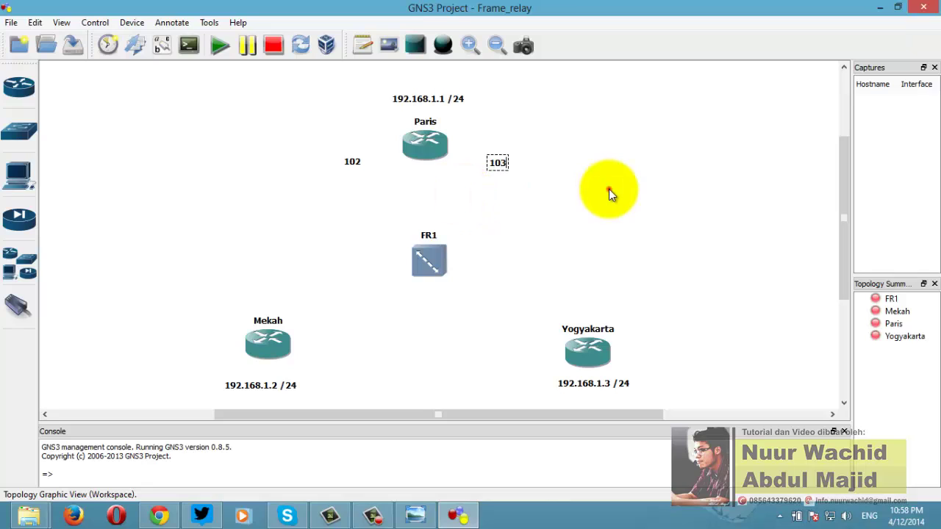
click(608, 189)
drag(492, 162, 476, 168)
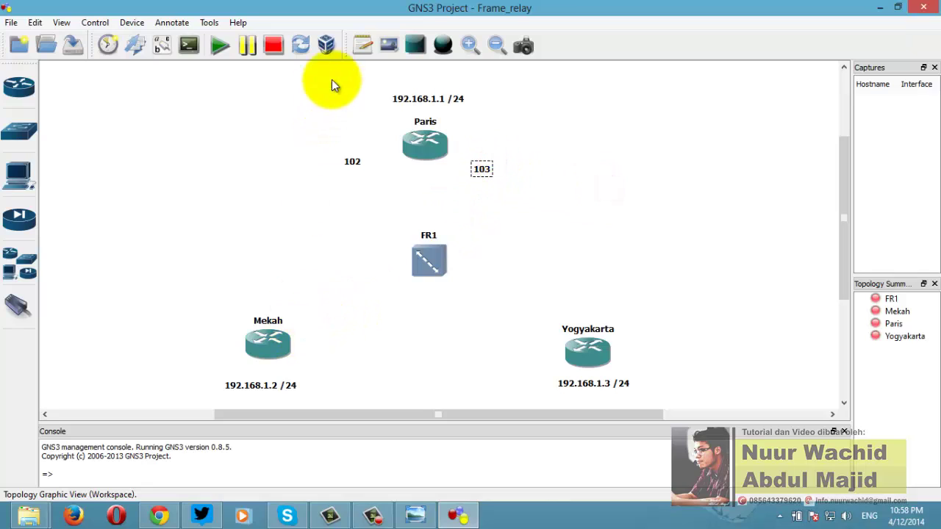
Step: Add a DLCI note reading "201" just above Mekah
click(363, 45)
click(277, 287)
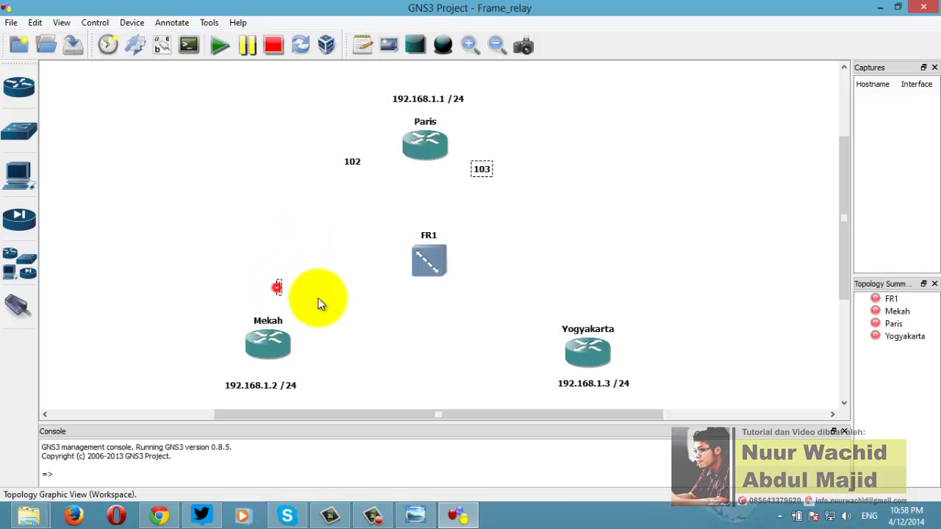
text(201)
click(317, 298)
Step: Add a DLCI note reading "301" just above Yogyakarta and shift it slightly left
click(363, 45)
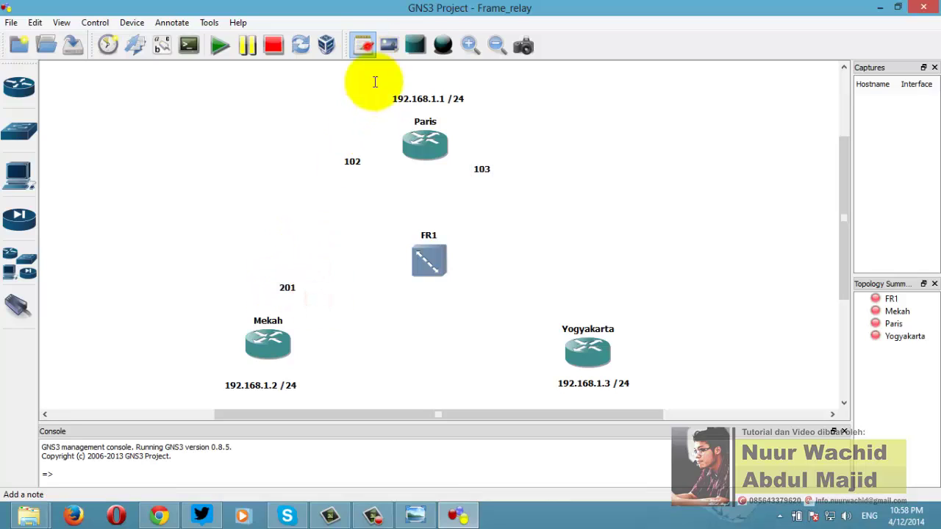
click(570, 302)
text(301)
click(571, 234)
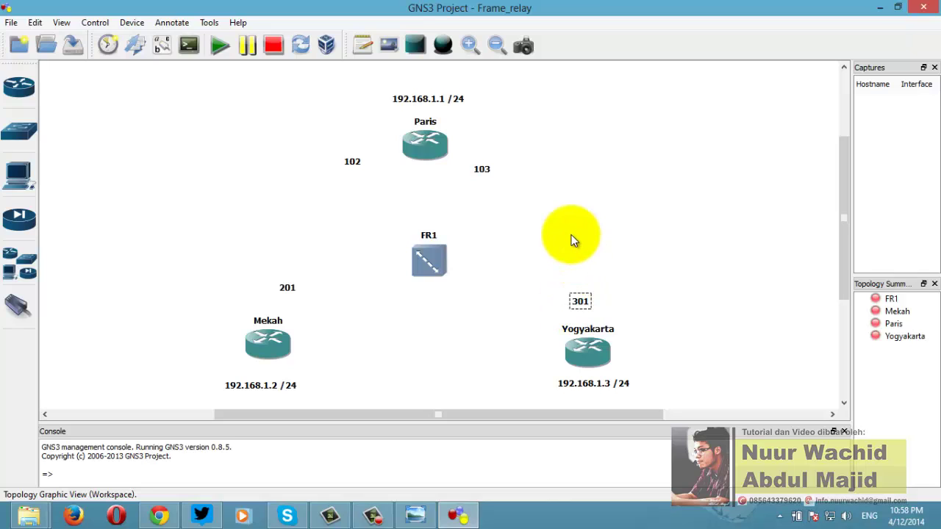
click(582, 302)
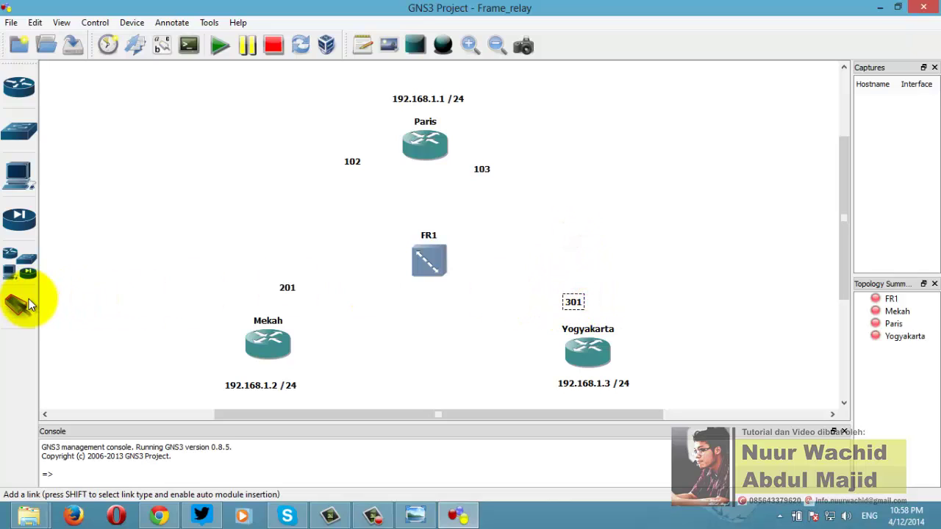
Step: In the FR1 switch configuration, add a mapping from source port 1 with DLCI 102 to destination port 2 with DLCI 201
double_click(434, 262)
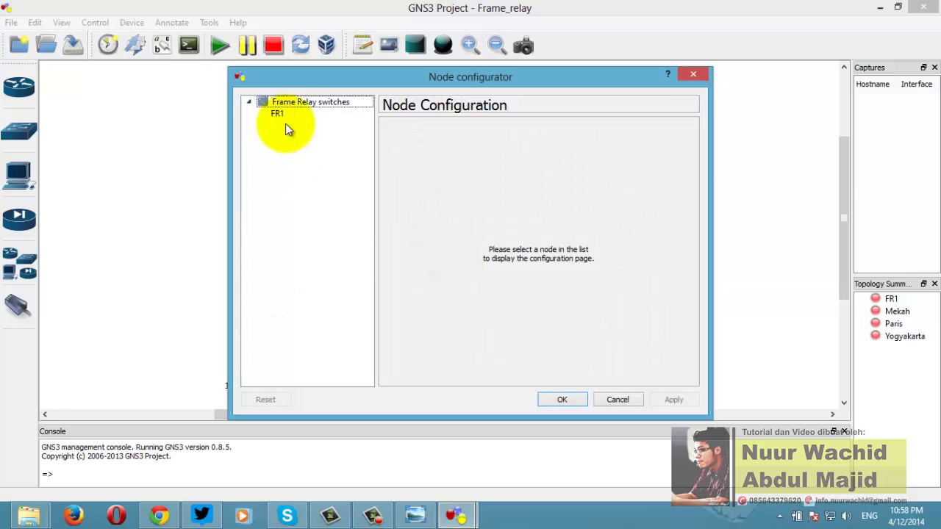
click(297, 106)
drag(442, 76, 510, 86)
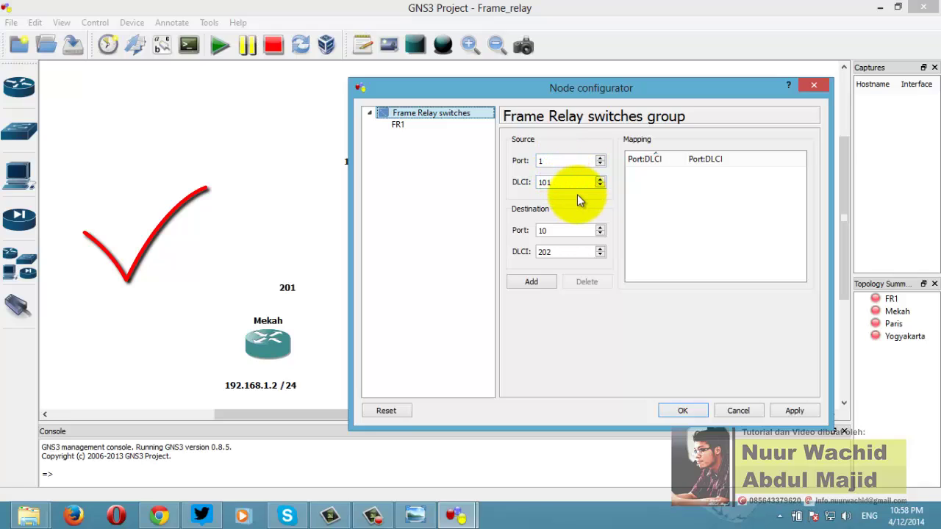
click(563, 182)
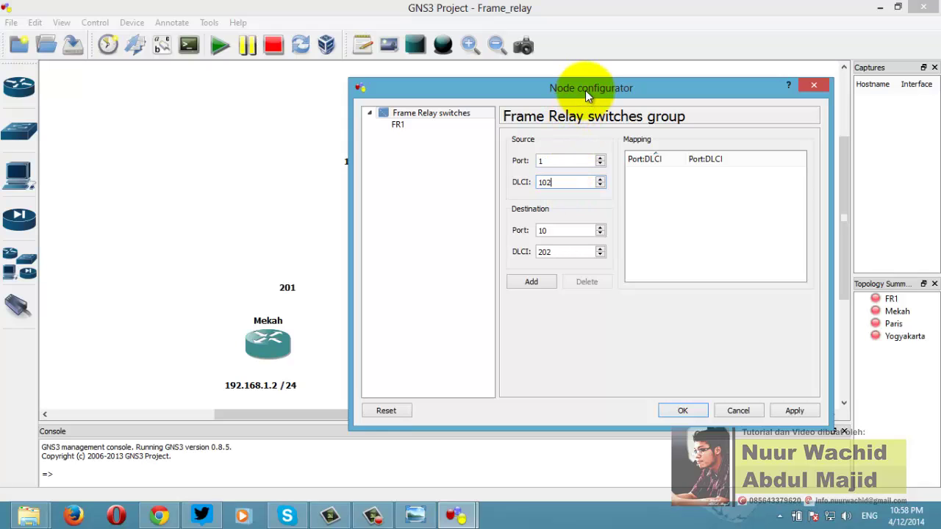
drag(587, 87, 619, 122)
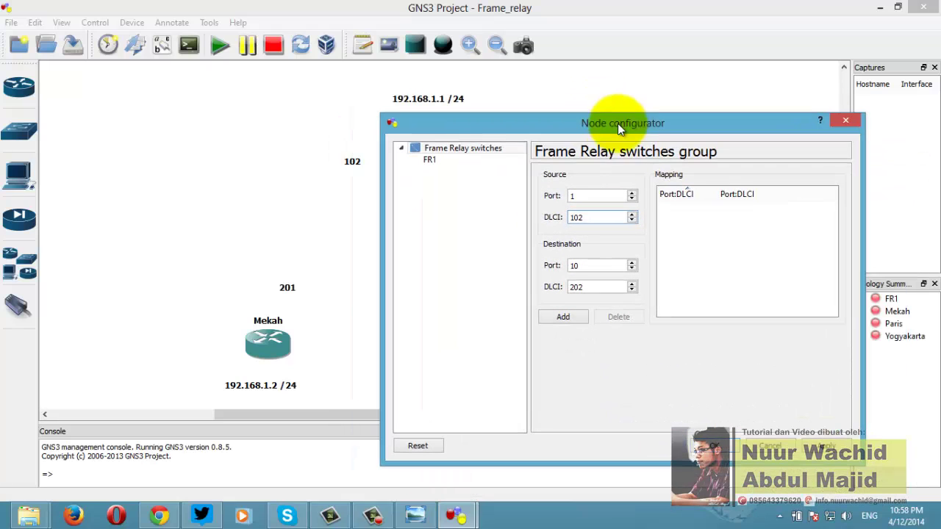
click(598, 287)
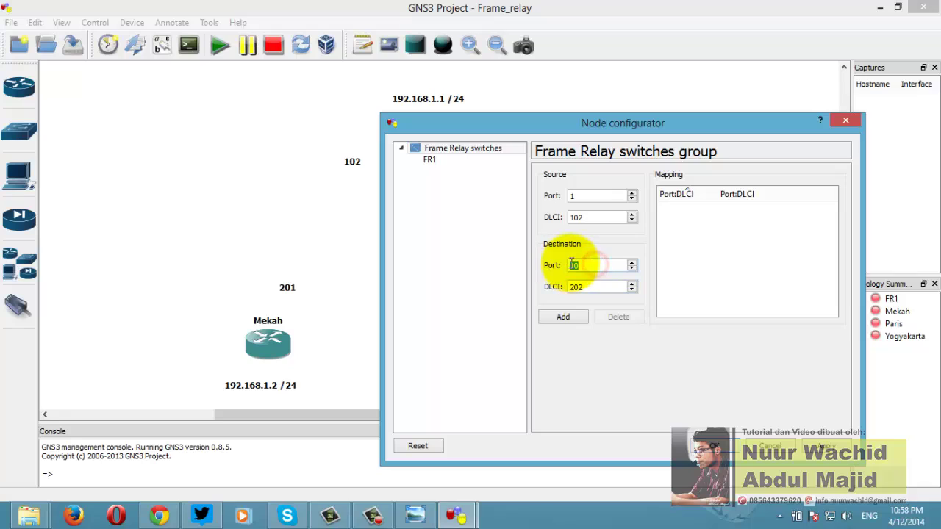
text(2)
click(587, 287)
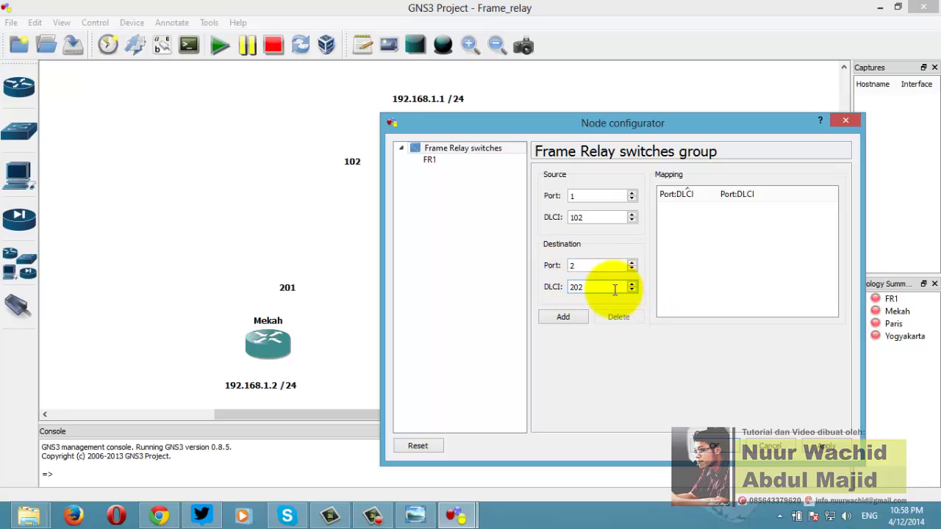
double_click(599, 288)
text(201)
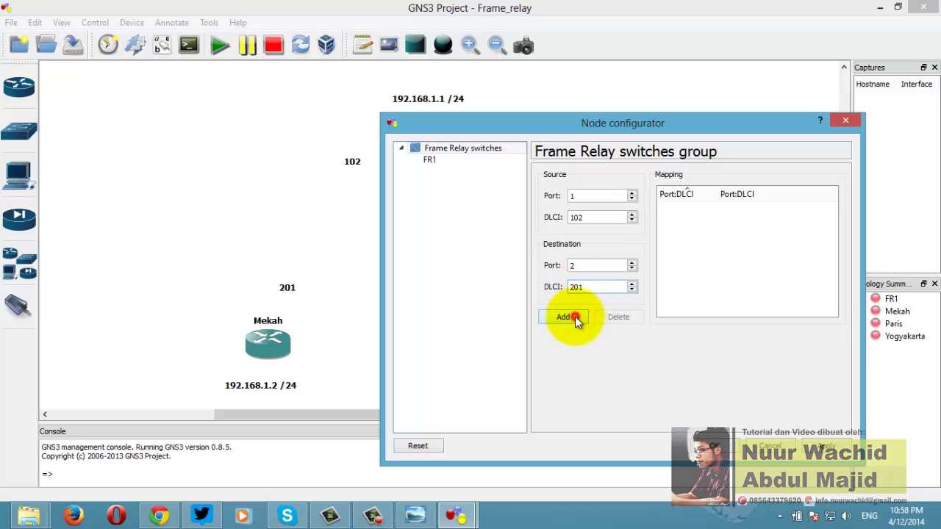
click(567, 317)
Step: Add a second FR1 mapping from port 1 DLCI 103 to port 3 DLCI 301 and apply the configuration
click(598, 199)
double_click(597, 198)
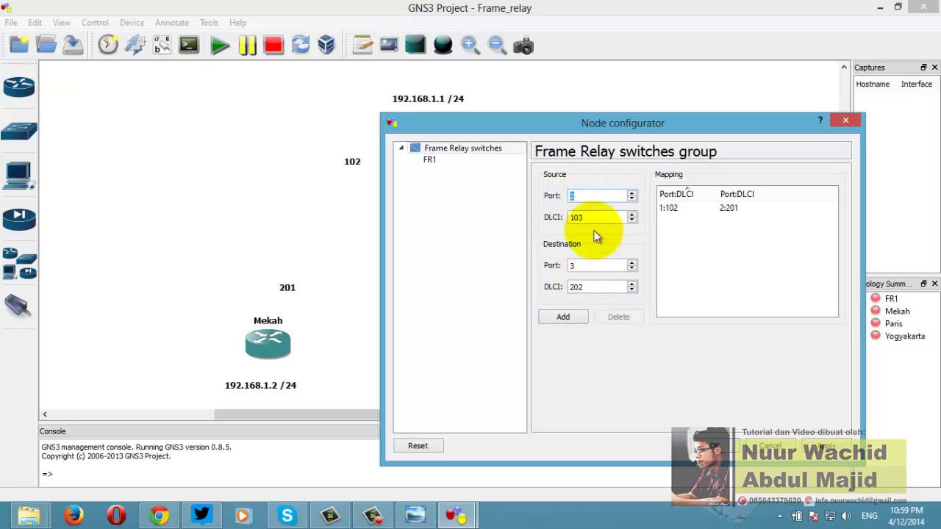
text(1)
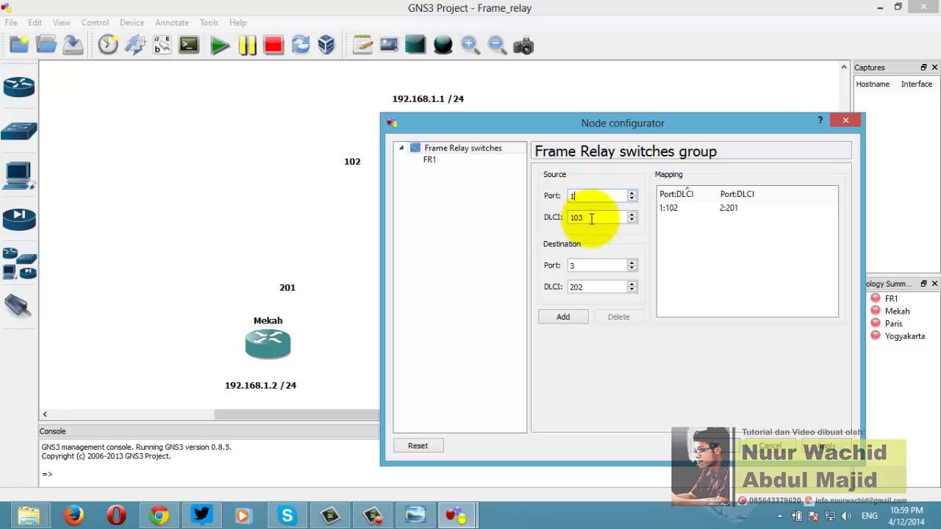
drag(591, 218, 579, 217)
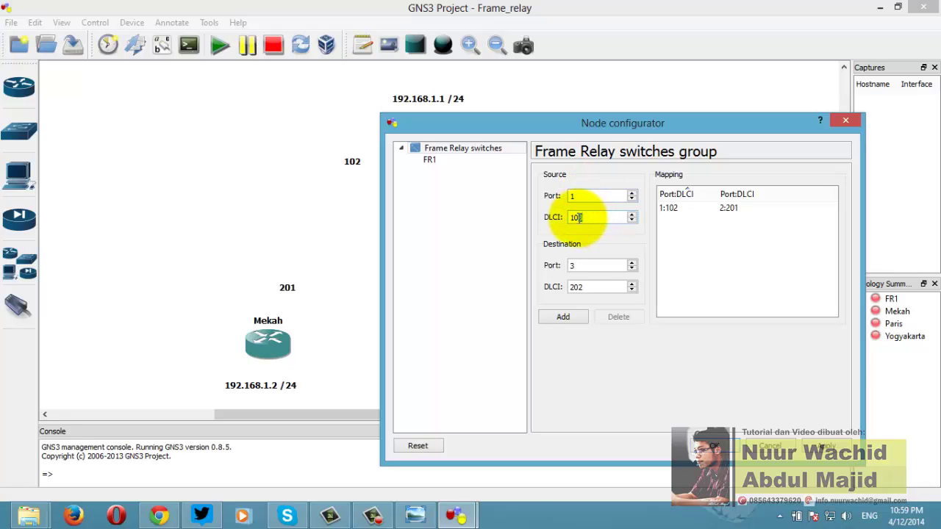
text(3)
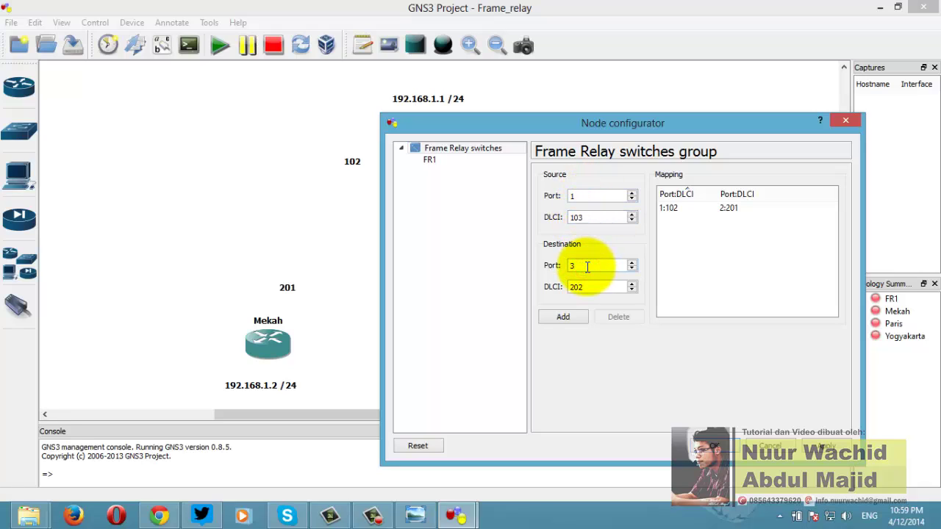
double_click(592, 287)
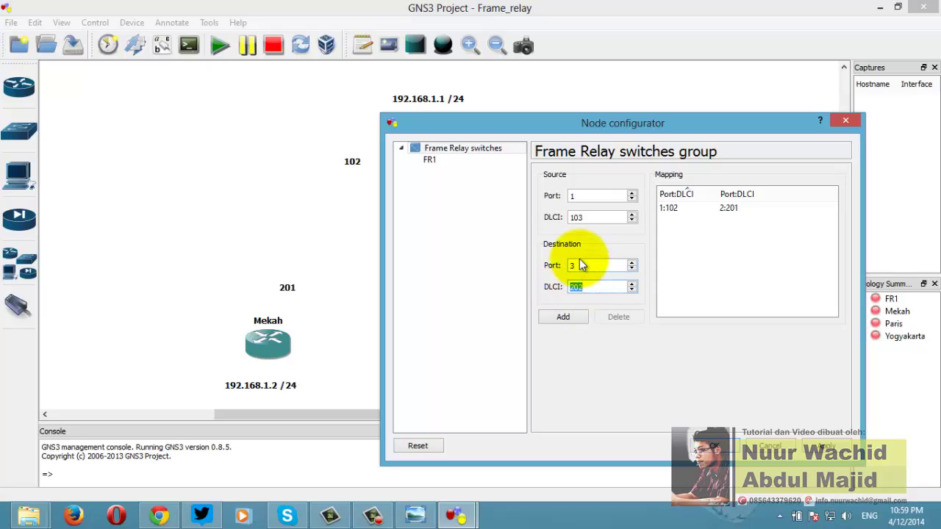
click(558, 311)
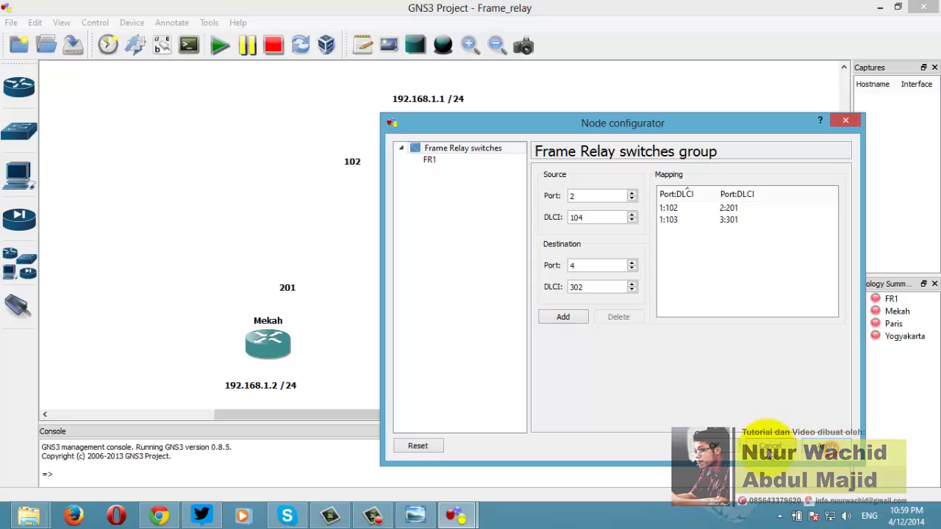
click(827, 446)
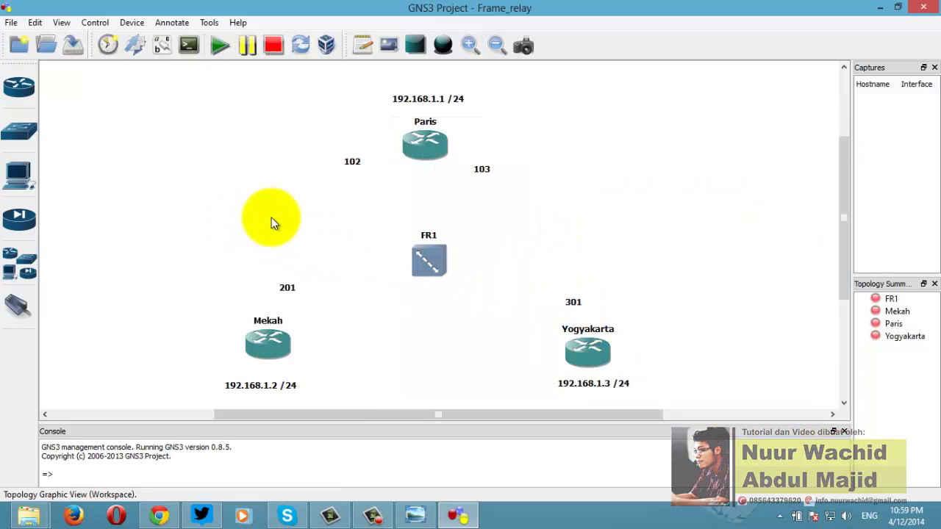
Step: Connect Paris to port 1 of the FR1 switch with a serial link
click(21, 310)
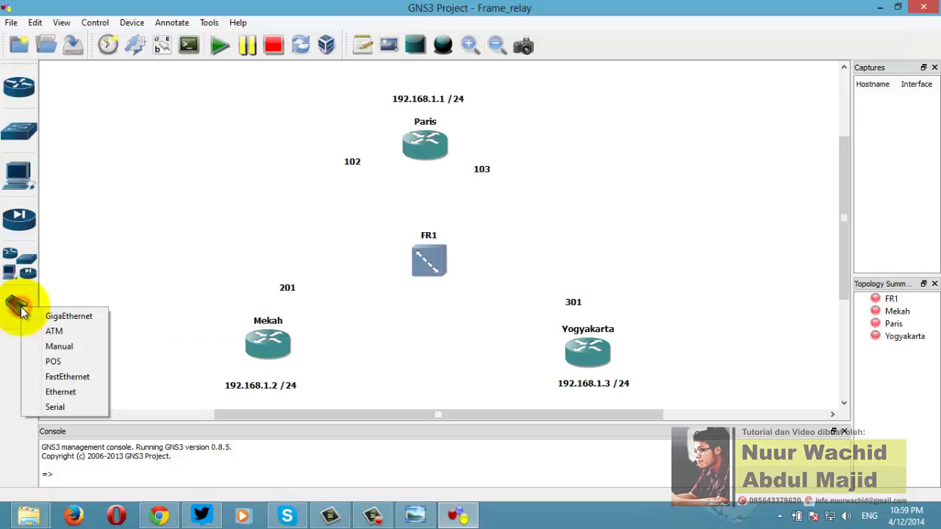
click(94, 406)
click(425, 151)
click(433, 254)
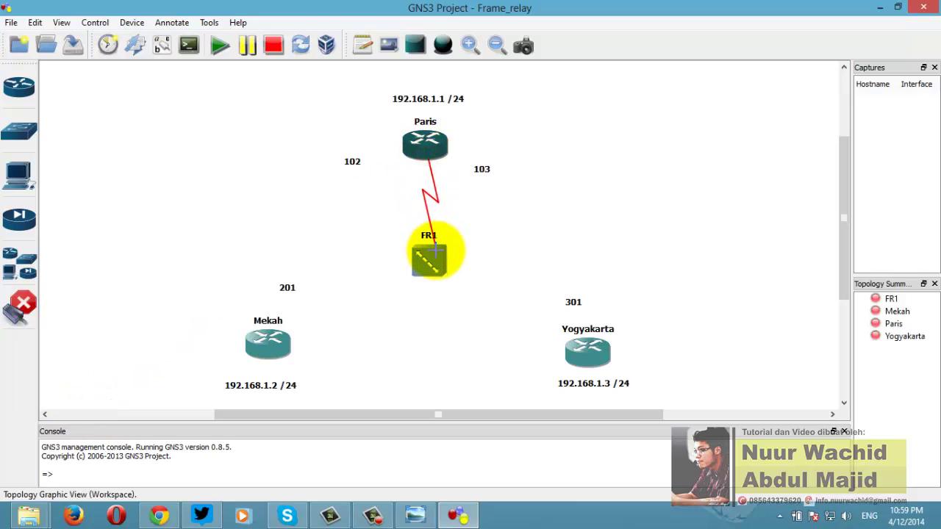
click(431, 256)
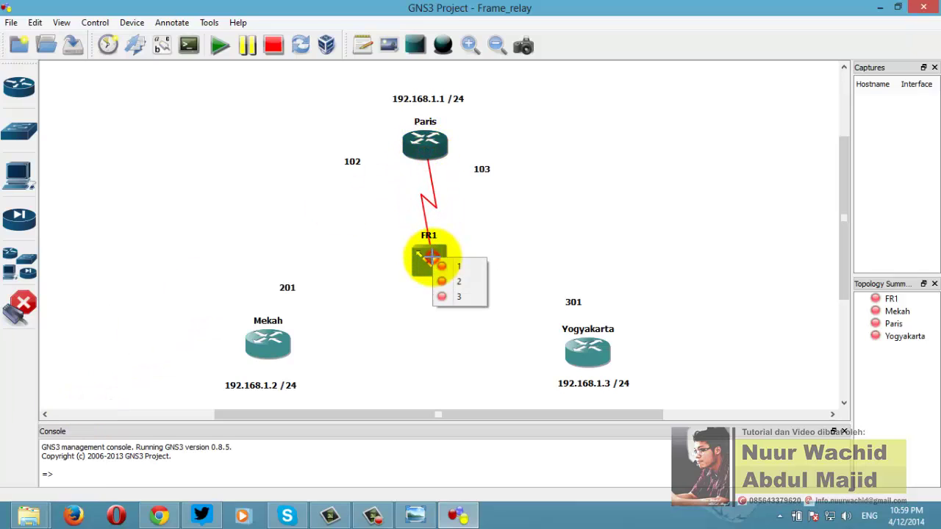
click(452, 263)
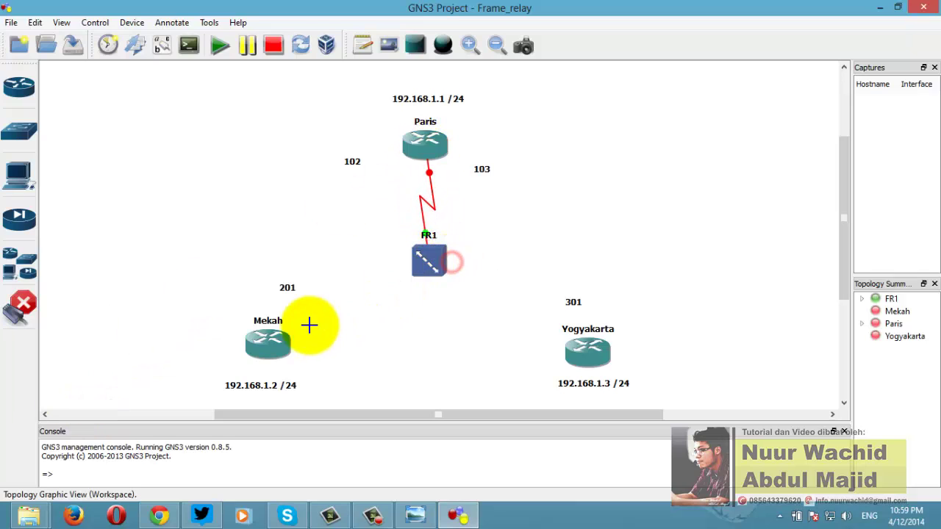
Step: Connect Mekah to port 2 of the FR1 switch with a serial link
click(18, 309)
click(18, 313)
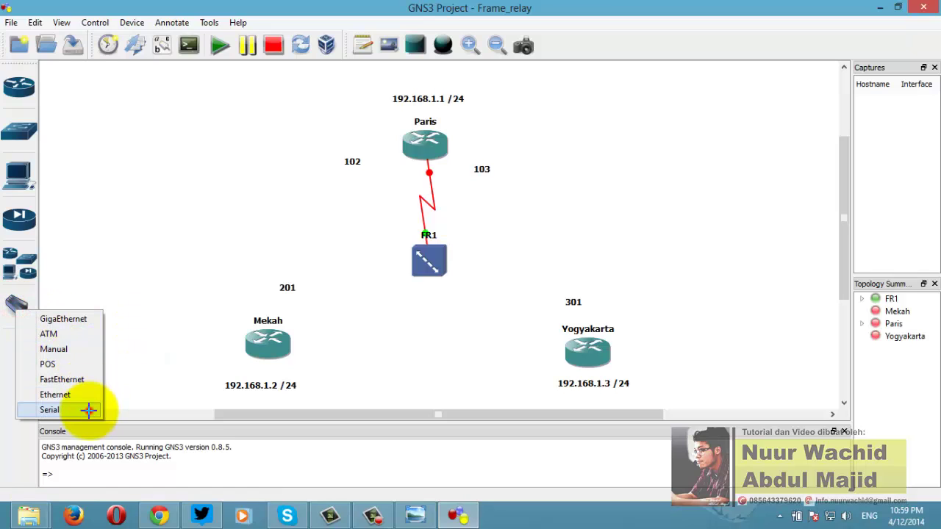
click(90, 409)
click(270, 343)
click(420, 262)
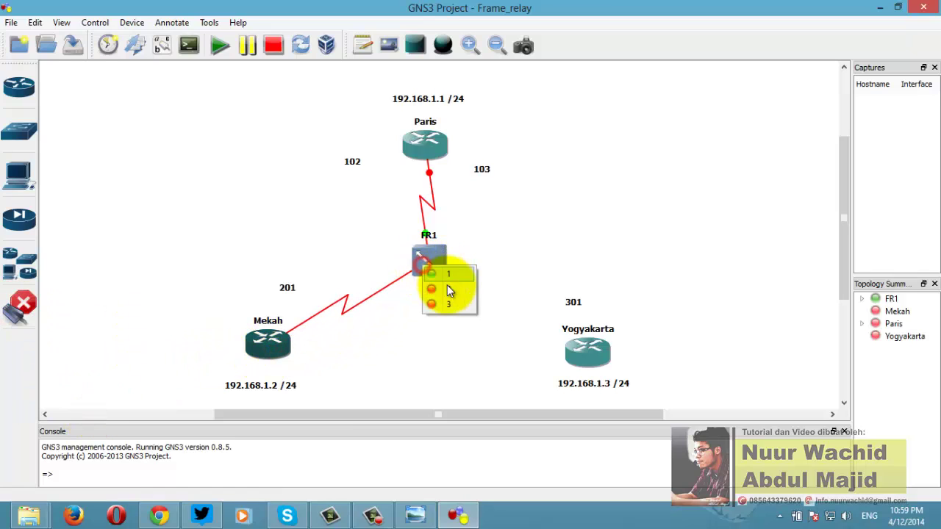
click(446, 285)
Step: Connect Yogyakarta to port 3 of the FR1 switch with a serial link
click(18, 309)
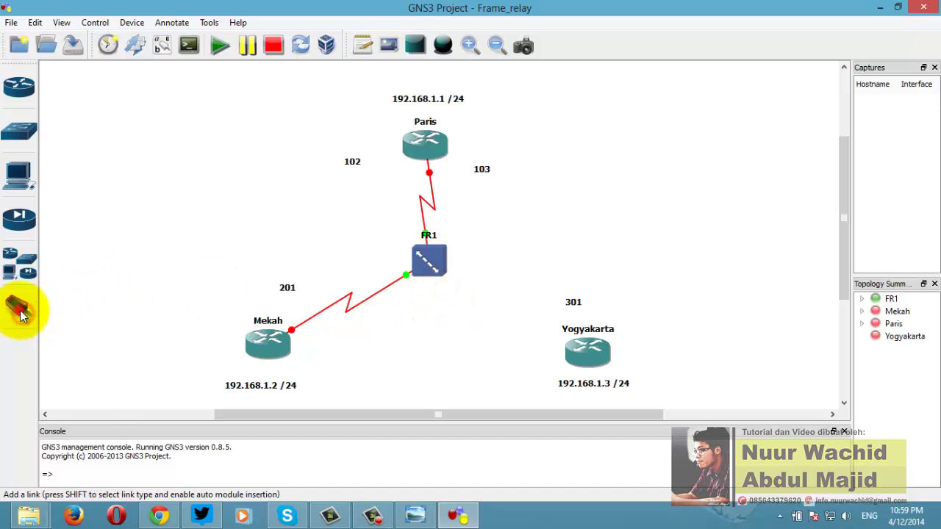
click(18, 309)
click(63, 397)
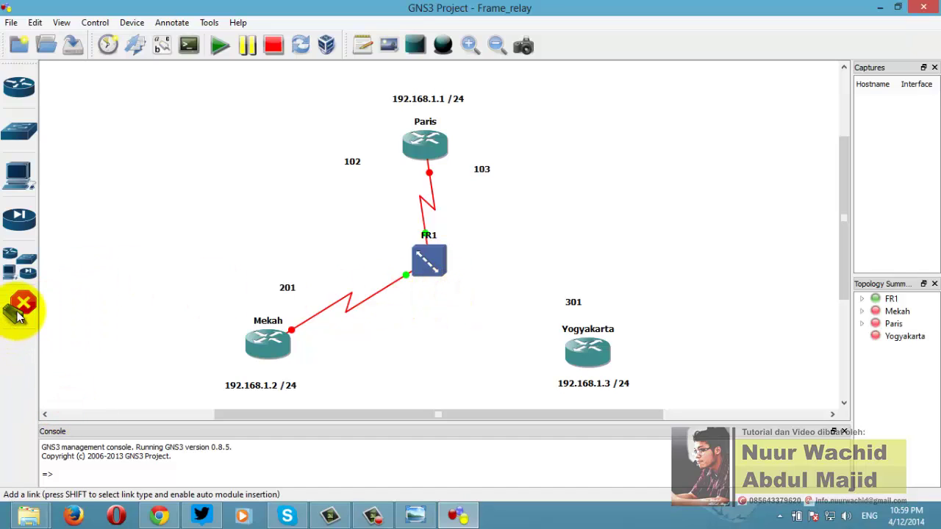
click(18, 312)
click(24, 320)
click(53, 412)
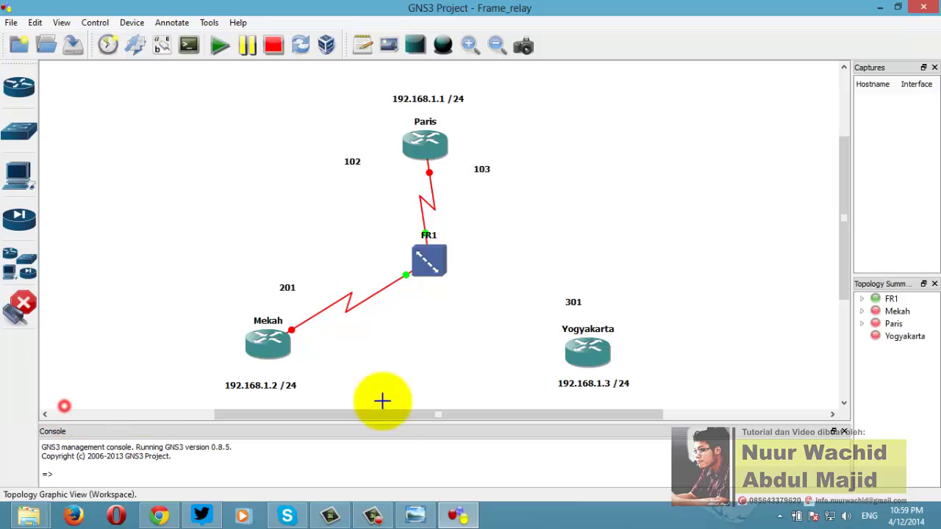
click(421, 263)
click(446, 302)
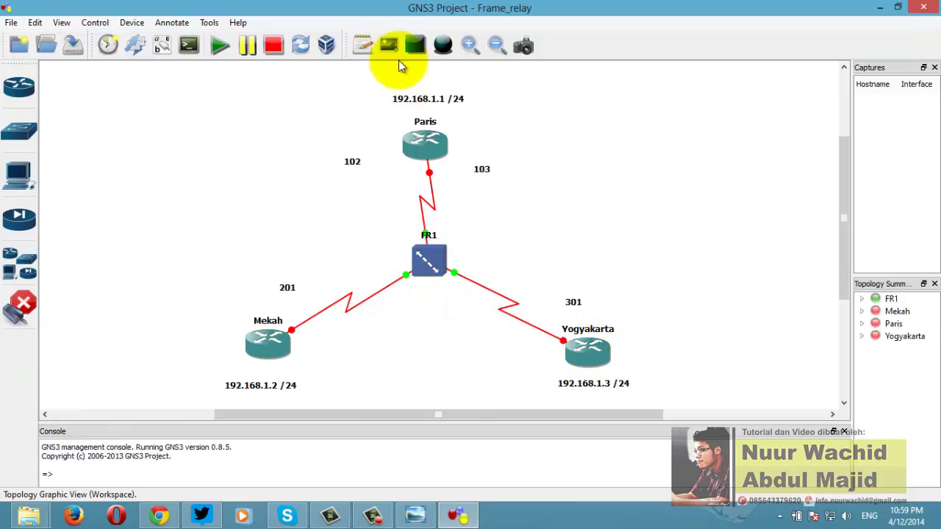
Step: Leave link mode and save the Frame_relay project
mouse_move(18, 324)
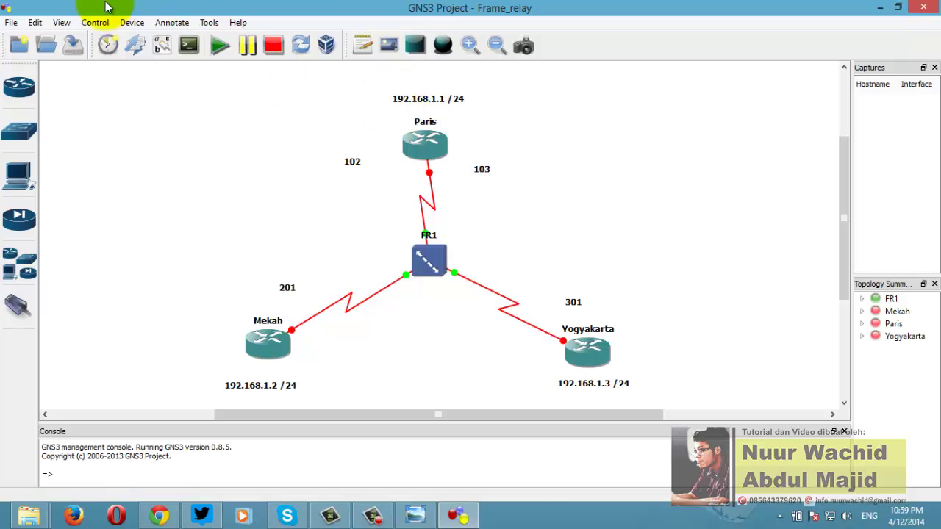
click(9, 23)
click(33, 90)
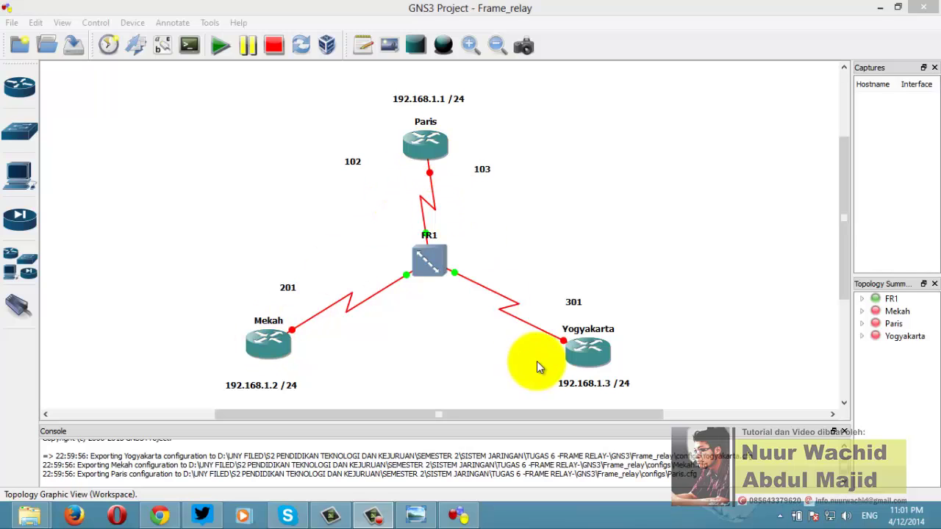
Step: Start the Paris, Mekah and Yogyakarta routers one by one
right_click(433, 151)
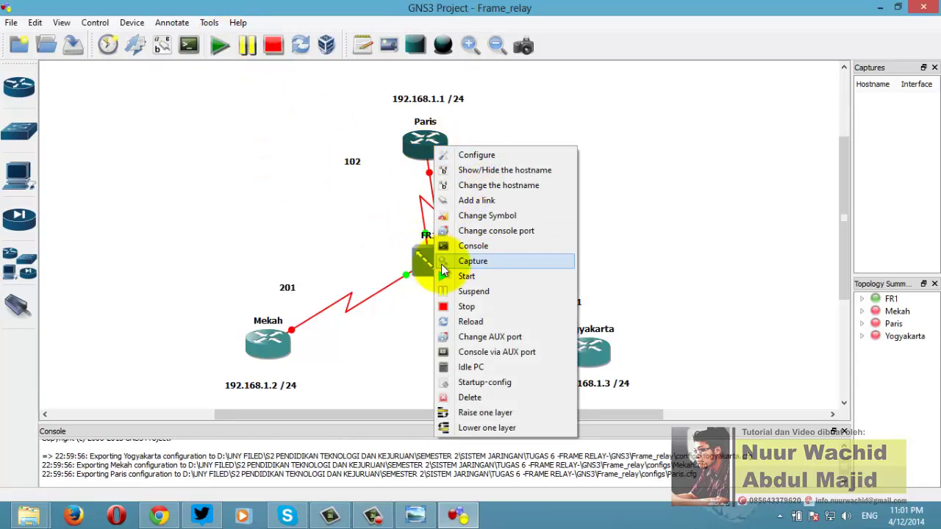
click(463, 276)
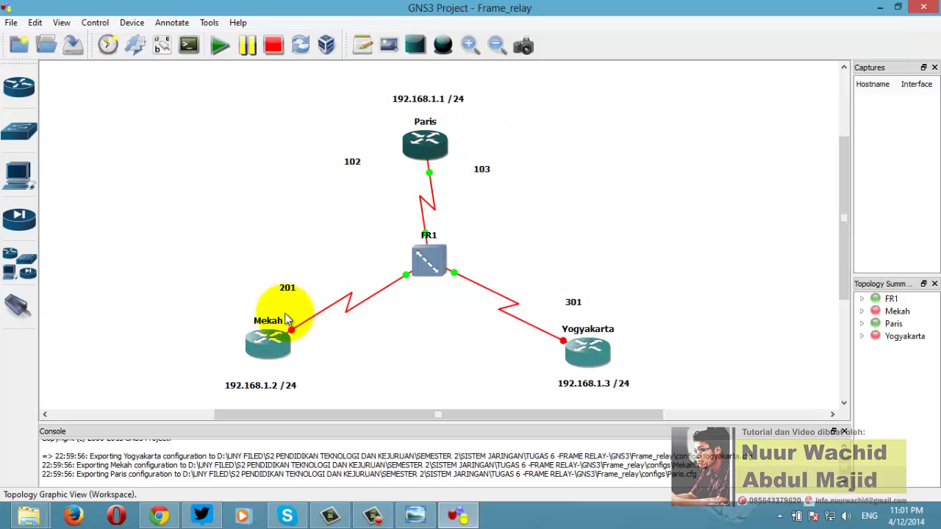
right_click(269, 340)
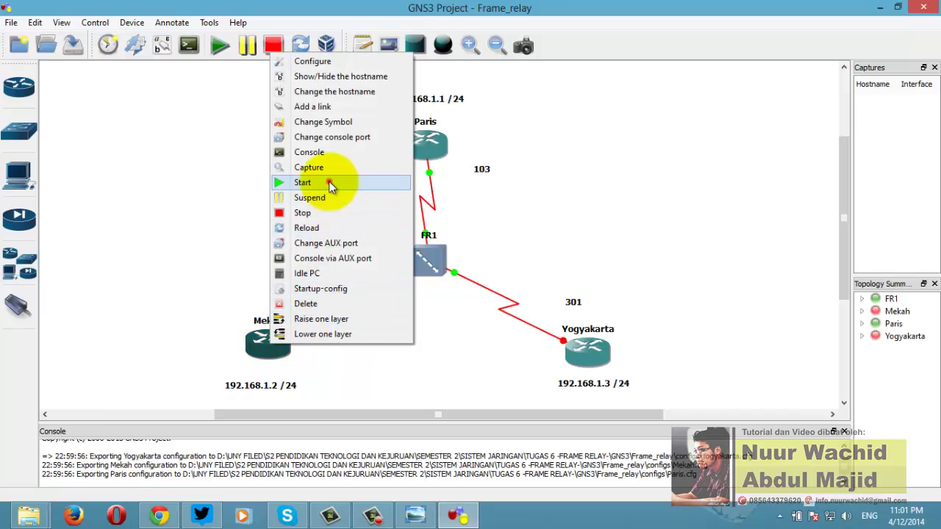
click(328, 182)
right_click(592, 290)
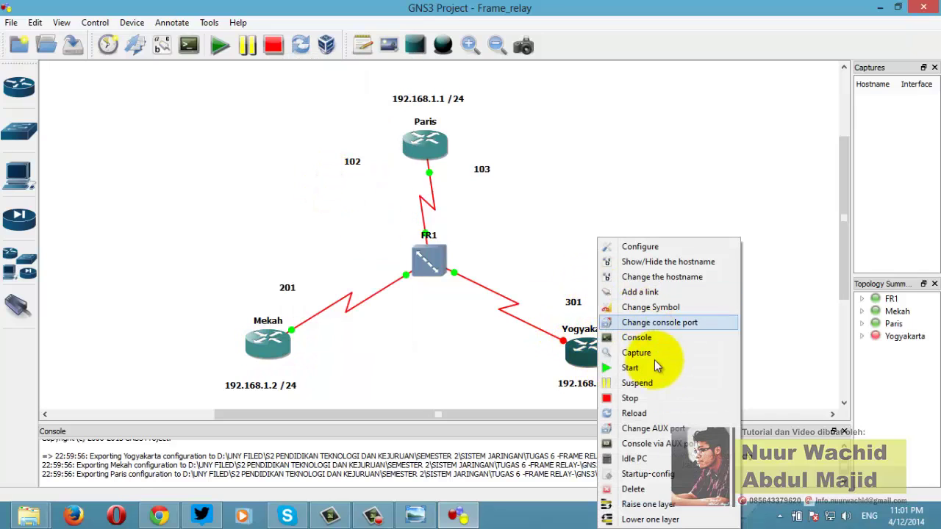
click(656, 370)
Step: Open the consoles of Paris and Mekah and minimize each console window
right_click(435, 154)
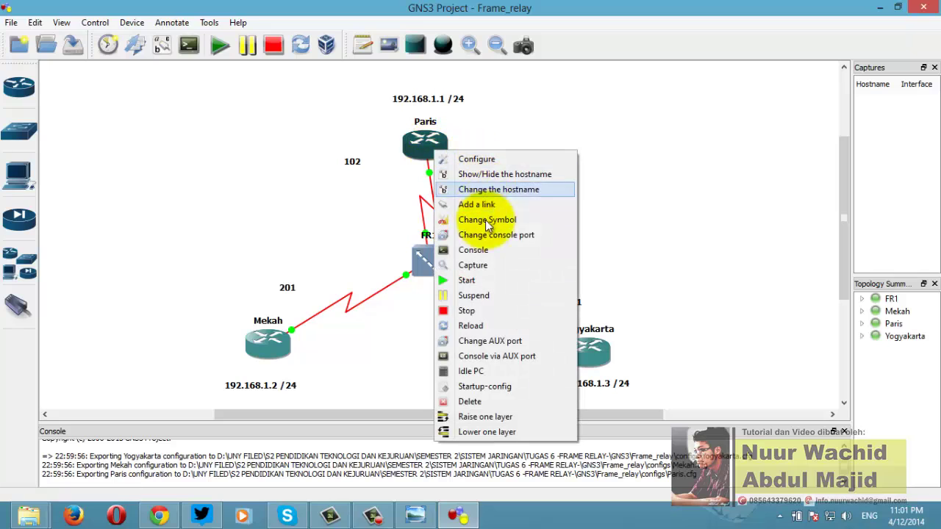
click(490, 247)
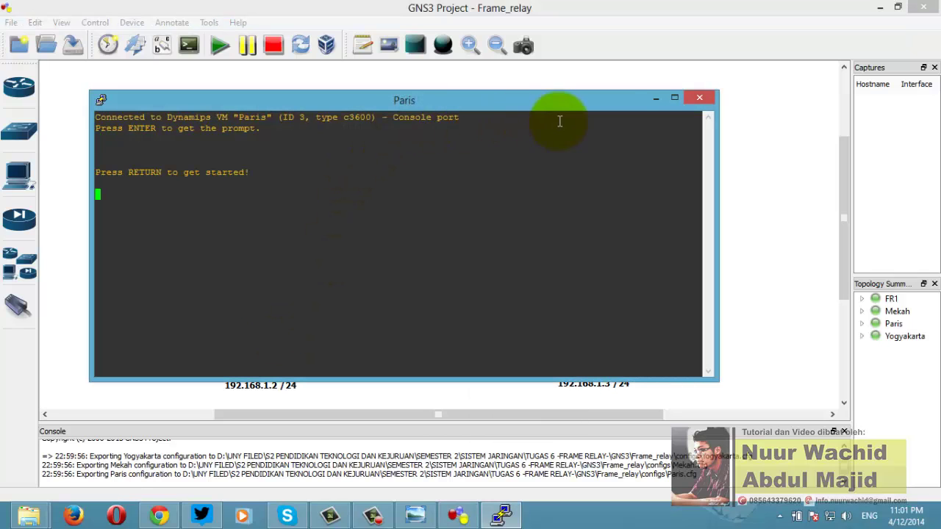
click(655, 97)
right_click(267, 344)
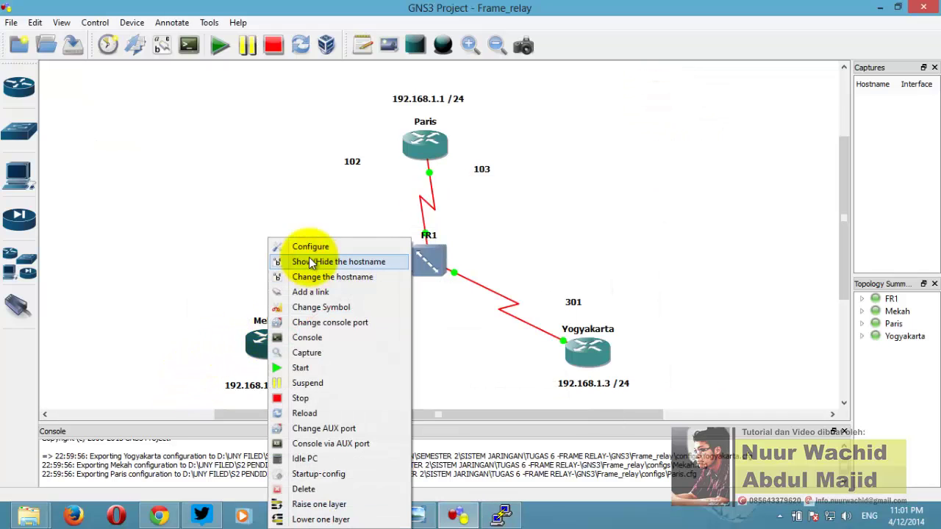
click(321, 341)
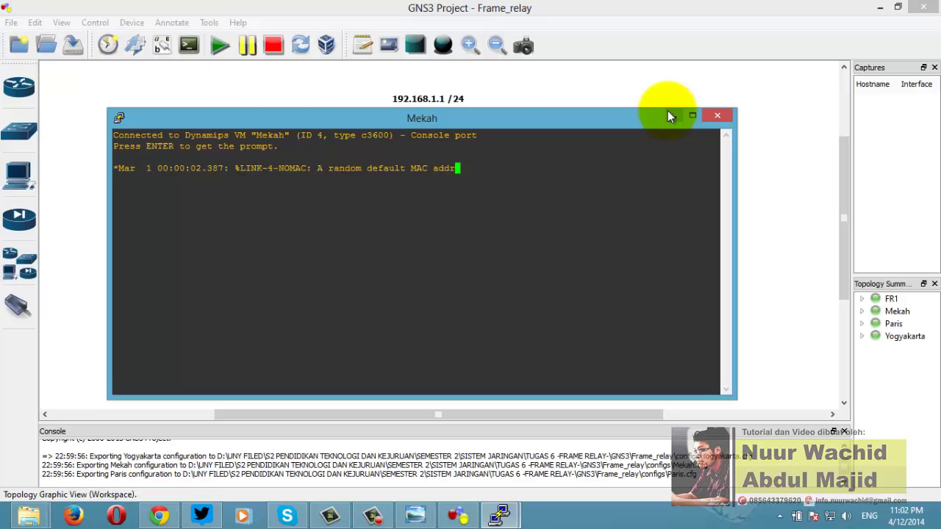
click(667, 115)
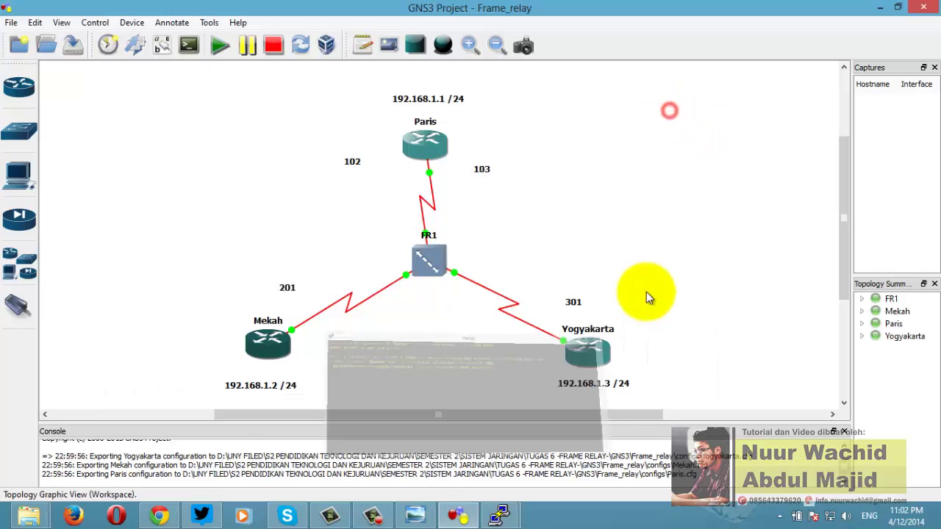
Step: Open the Yogyakarta console, bring the Paris console forward and minimize the Yogyakarta window
right_click(594, 346)
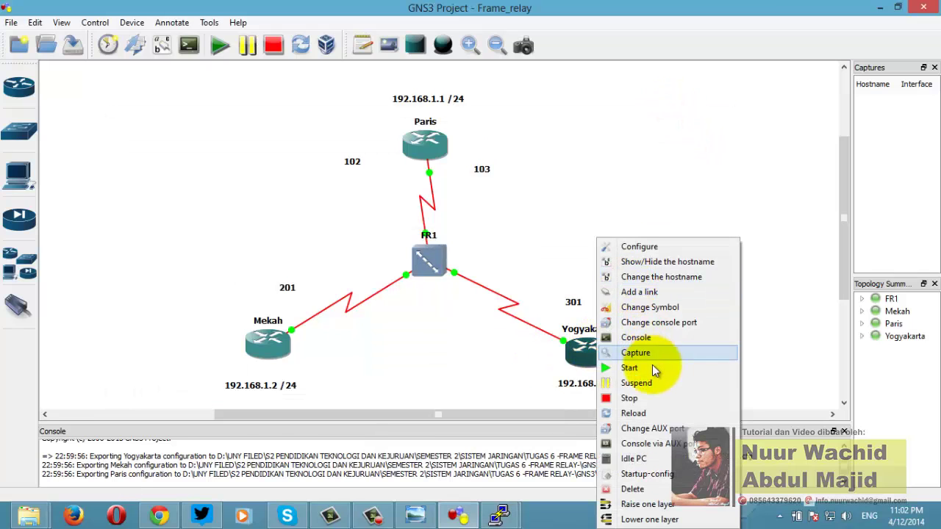
click(647, 336)
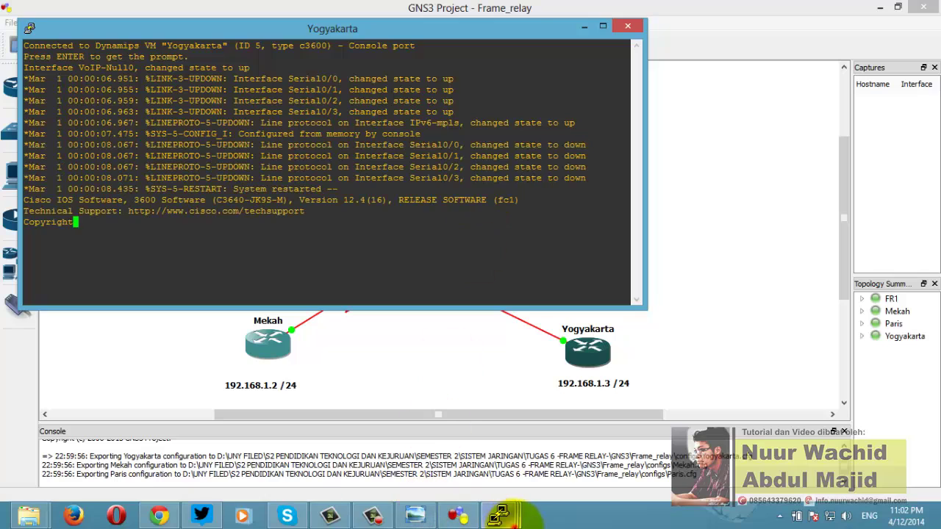
mouse_move(500, 517)
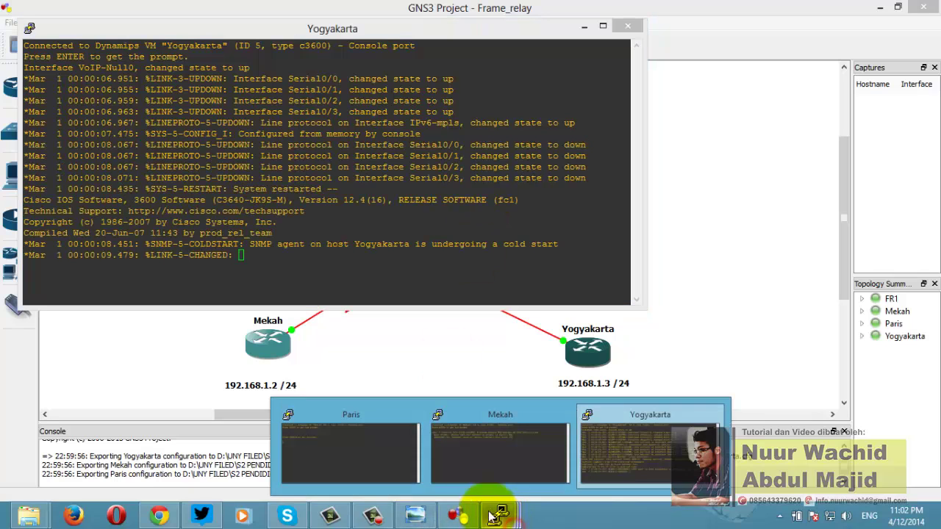
click(390, 462)
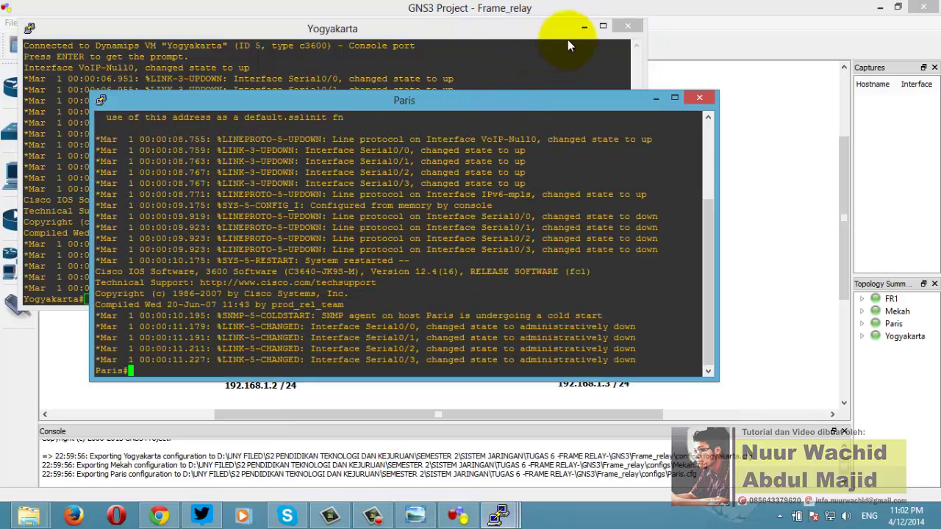
click(584, 27)
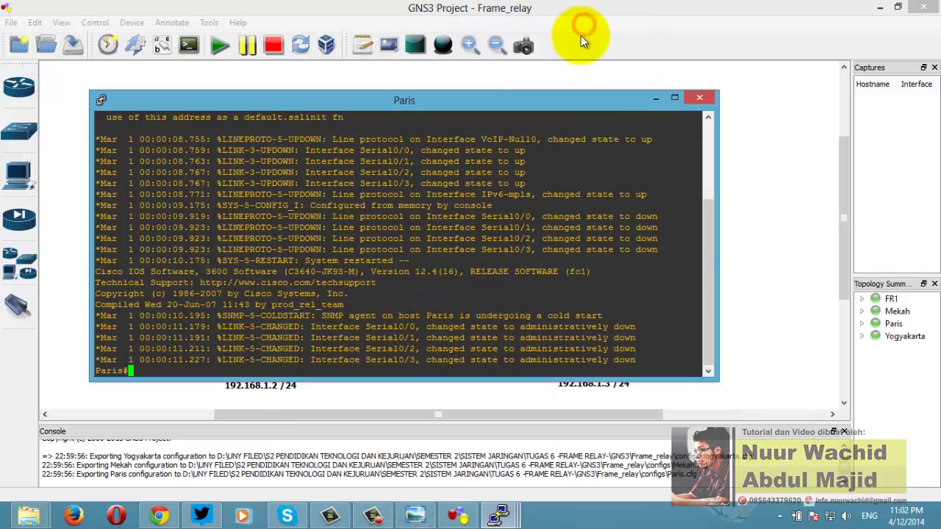
Step: On Paris, enter global configuration, disable the timeout on console line 0 with no exec-timeout, and end configuration mode
click(203, 369)
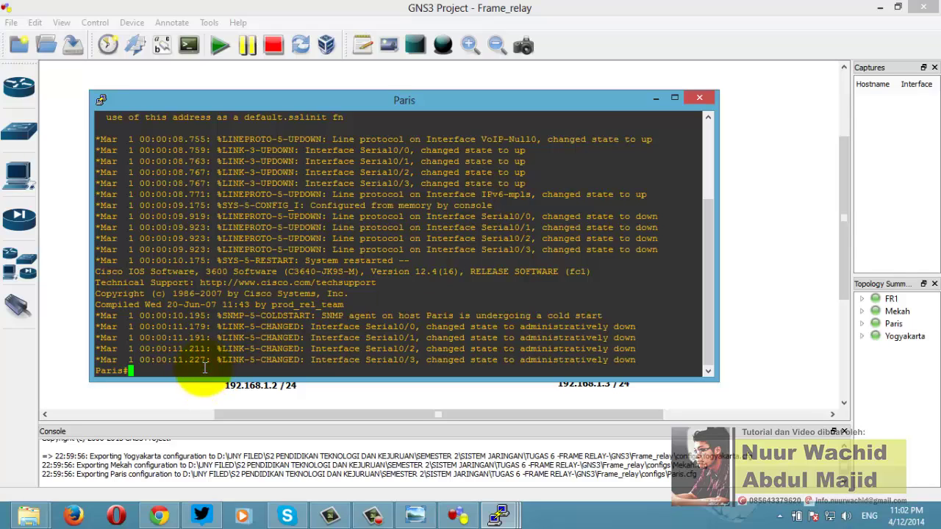
text(x)
key(BackSpace)
text(conf t)
key(Return)
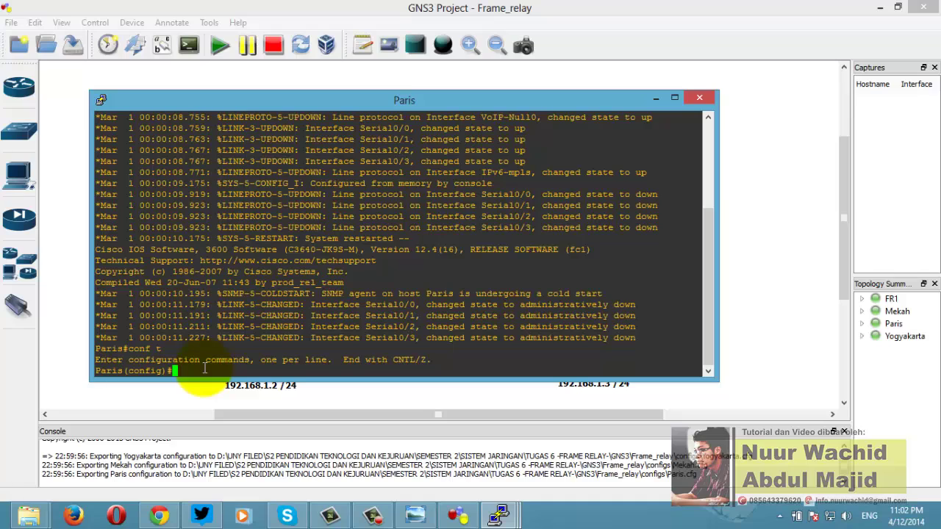
text(line con 0)
key(Return)
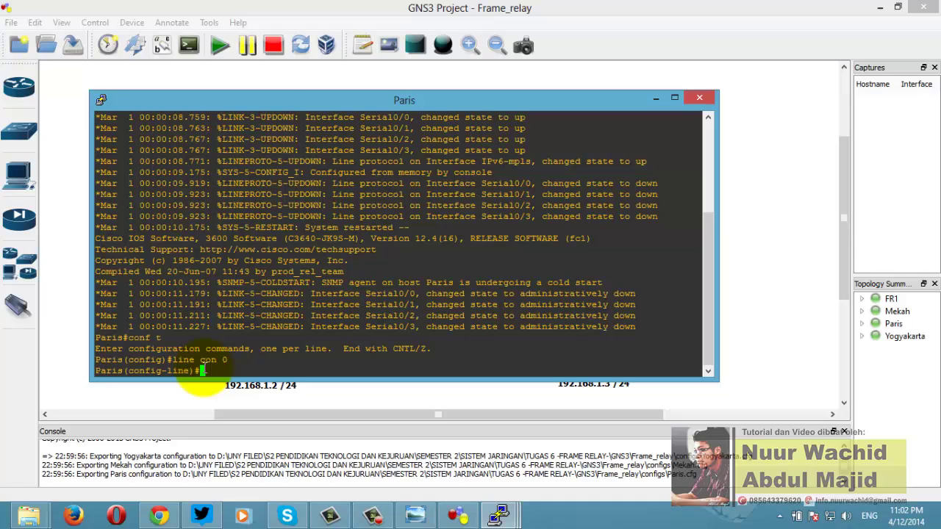
text(no exec-timeout)
key(Return)
text(end)
key(Return)
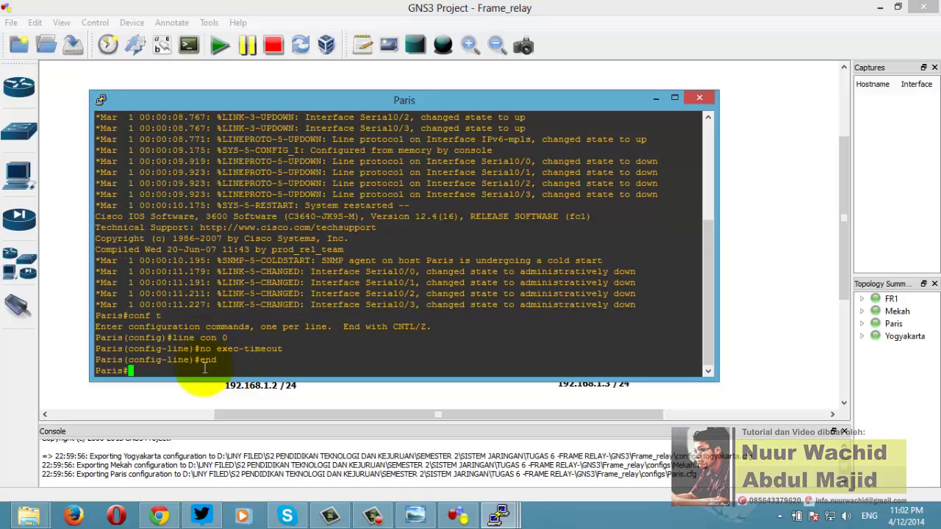
Step: In the Mekah console, apply no exec-timeout to line con 0 from configuration mode and return to the privileged prompt
click(501, 514)
click(491, 446)
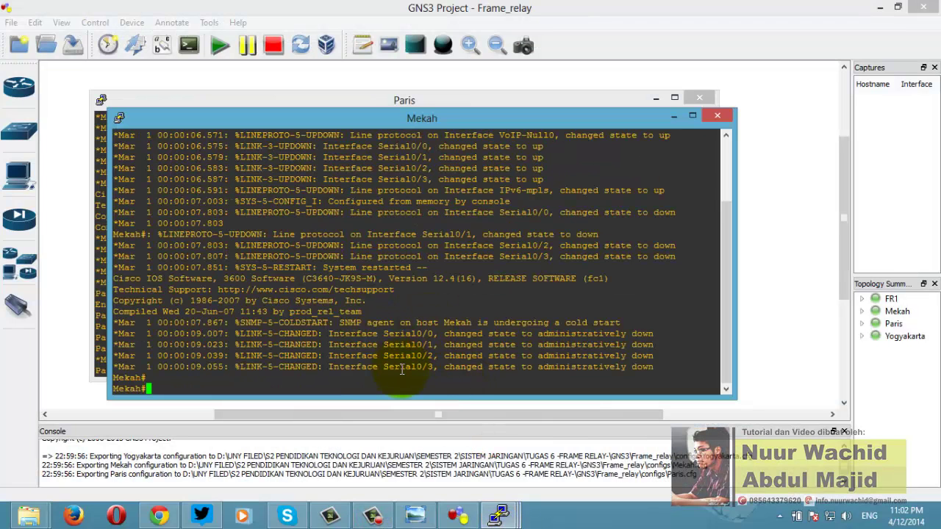
text(conf t)
key(Return)
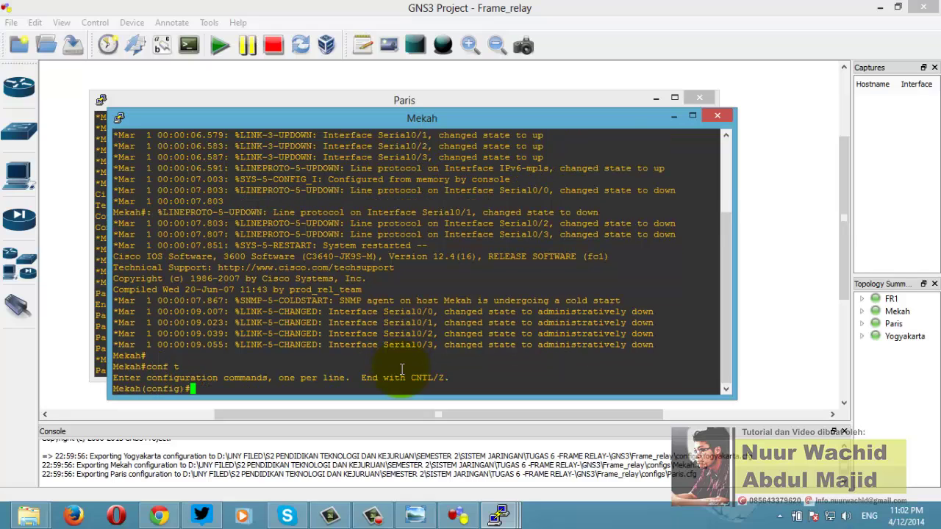
text(line con 0)
key(Return)
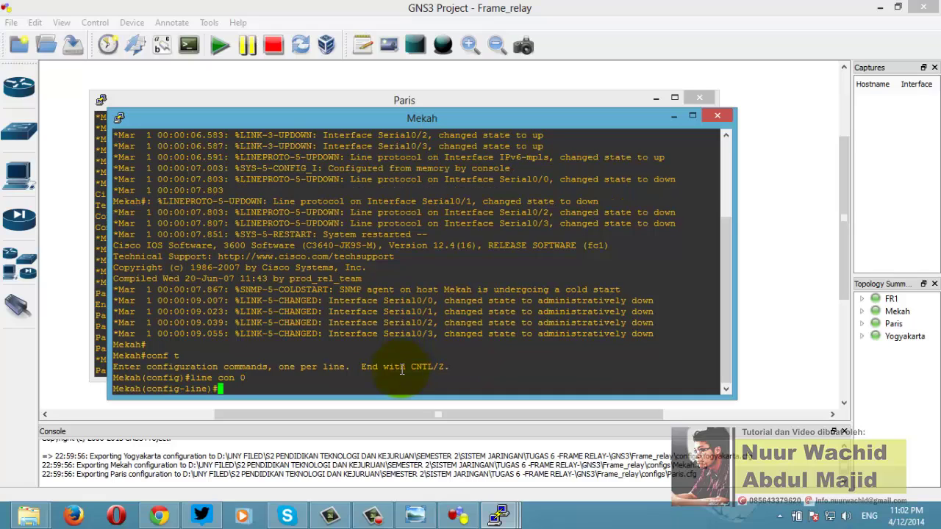
text(no exec-timeout)
key(Return)
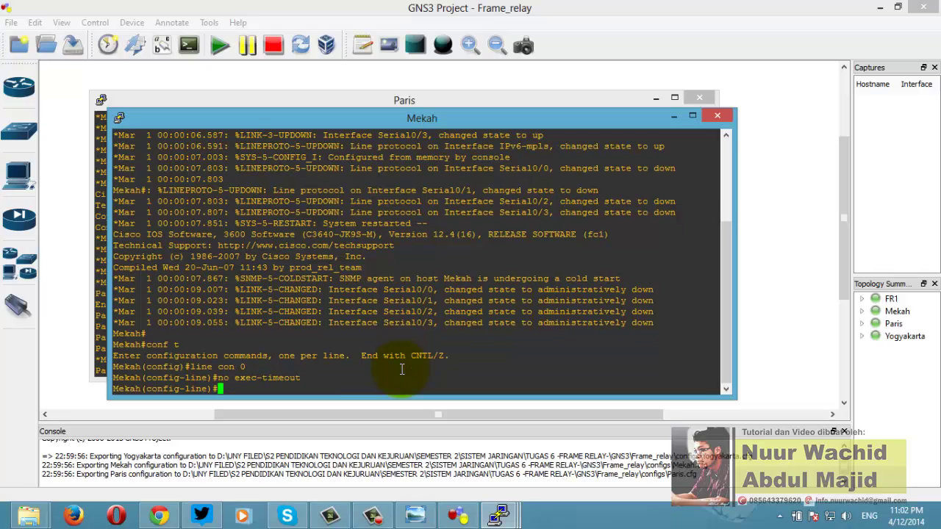
text(end)
key(Return)
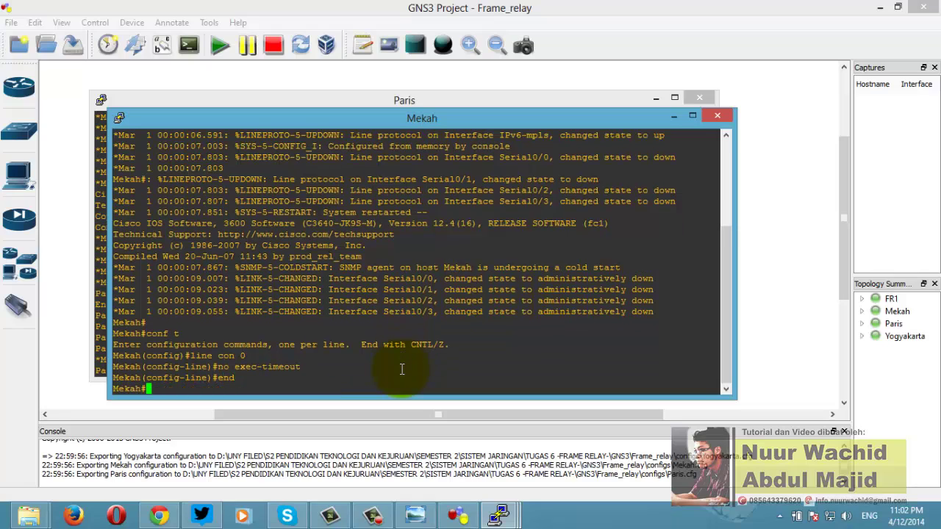
Step: In the Yogyakarta console, apply no exec-timeout to line con 0 from configuration mode and return to the privileged prompt
click(499, 516)
click(607, 460)
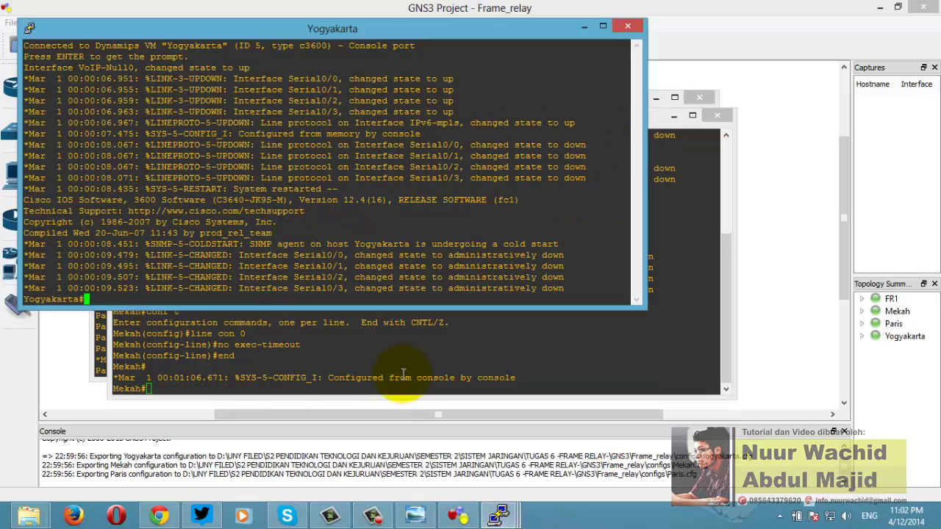
text(n)
text(onf t)
key(Return)
text(line )
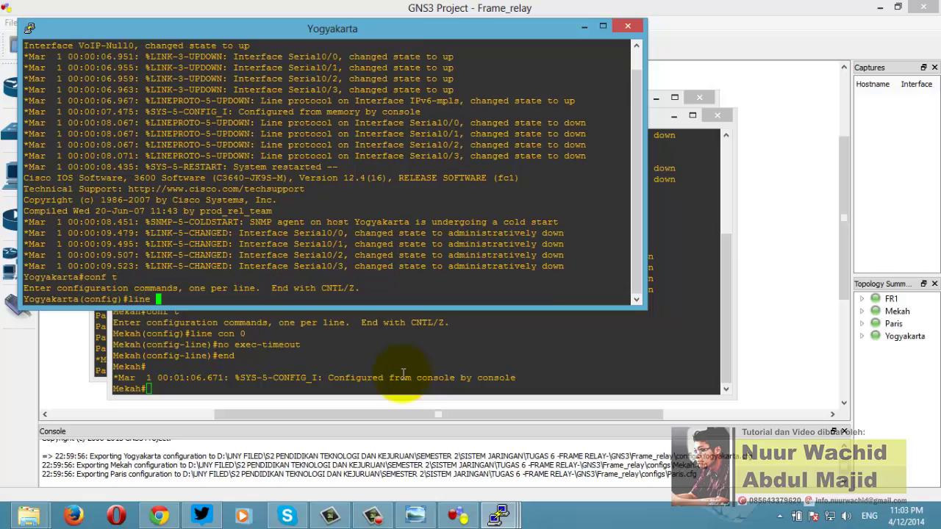
text(con 0)
key(Return)
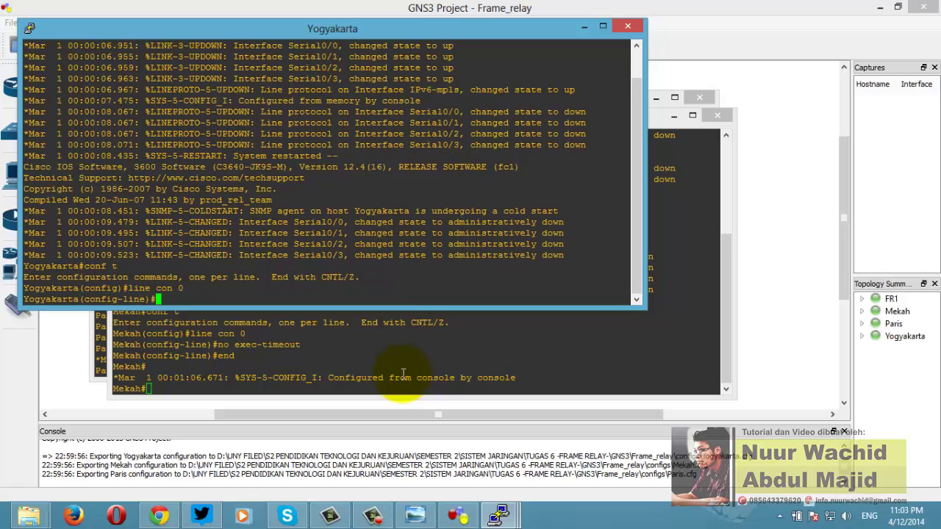
text(no exec-timeout)
key(Return)
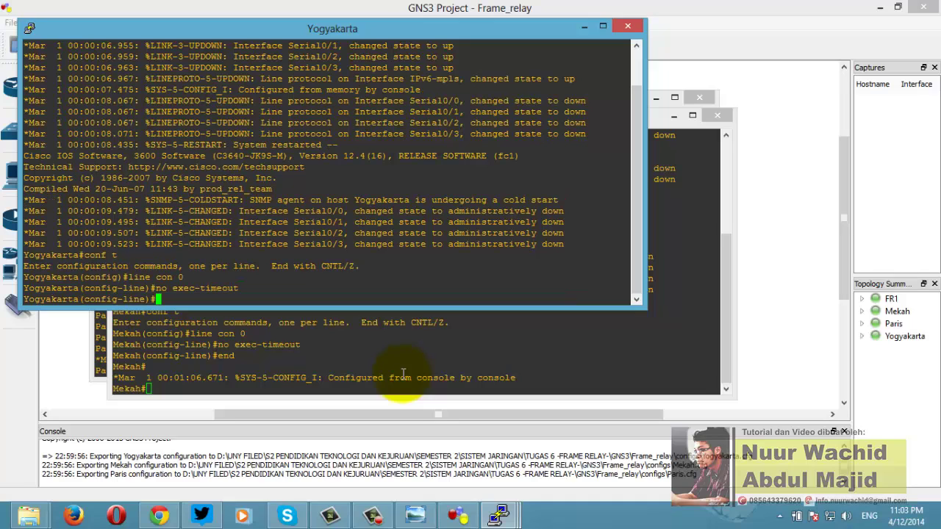
text(end)
key(Return)
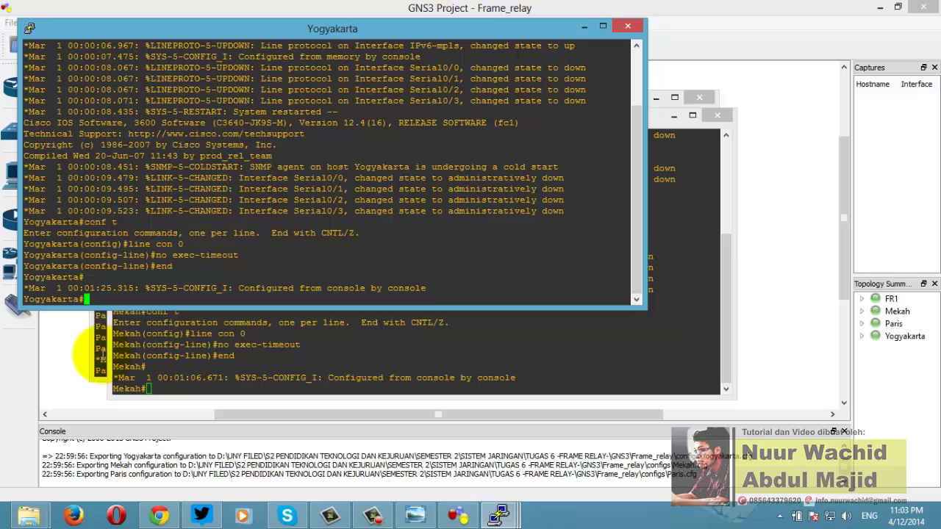
Step: On Paris, enter configuration mode for interface s0/0 and set its encapsulation to frame-relay
click(102, 354)
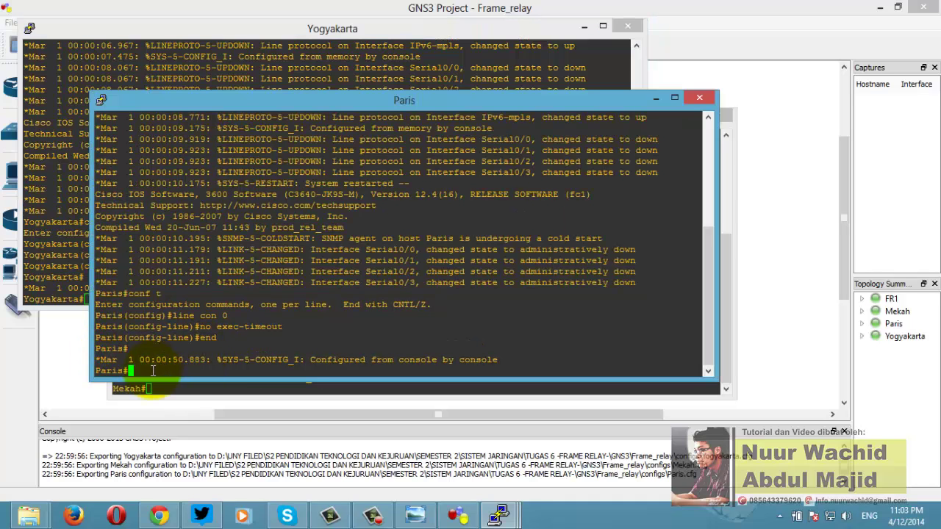
text(conf t)
key(Return)
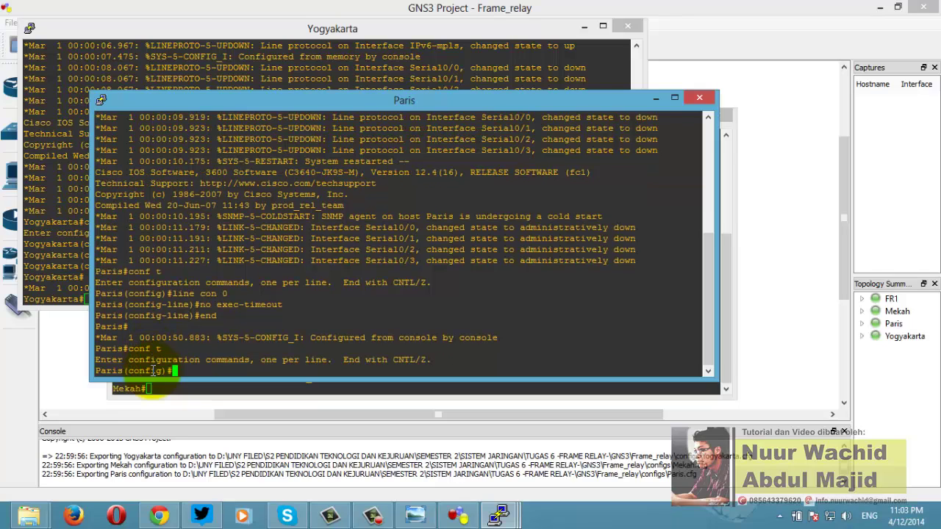
text(t s0/0)
key(Return)
text(enc)
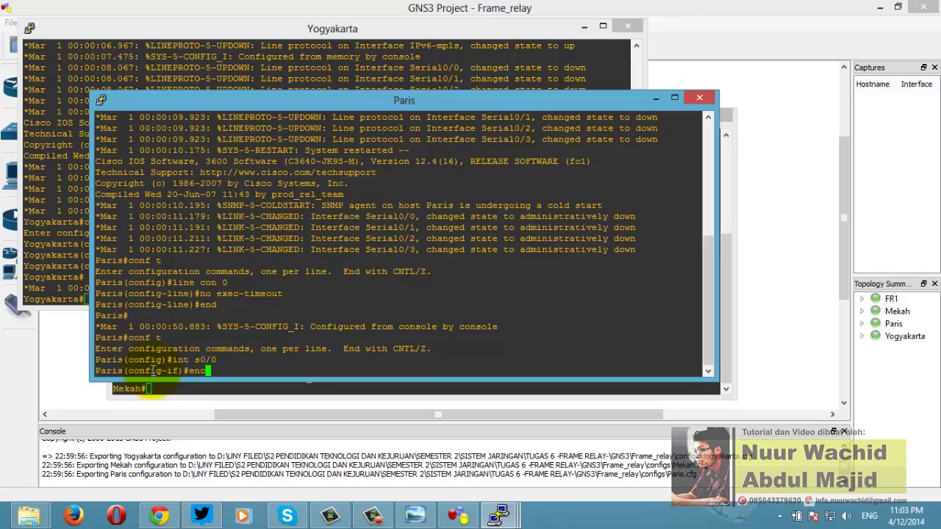
text(apsulation frame-relay)
key(Return)
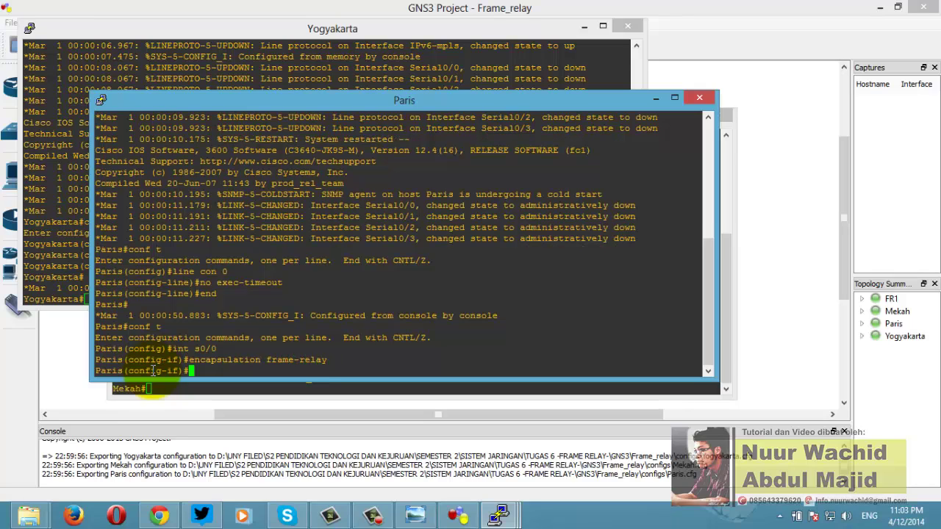
Step: Assign IP address 192.168.1.1 with mask 255.255.255.0 to Paris interface s0/0
text(ip address 192.168.1.1 255.)
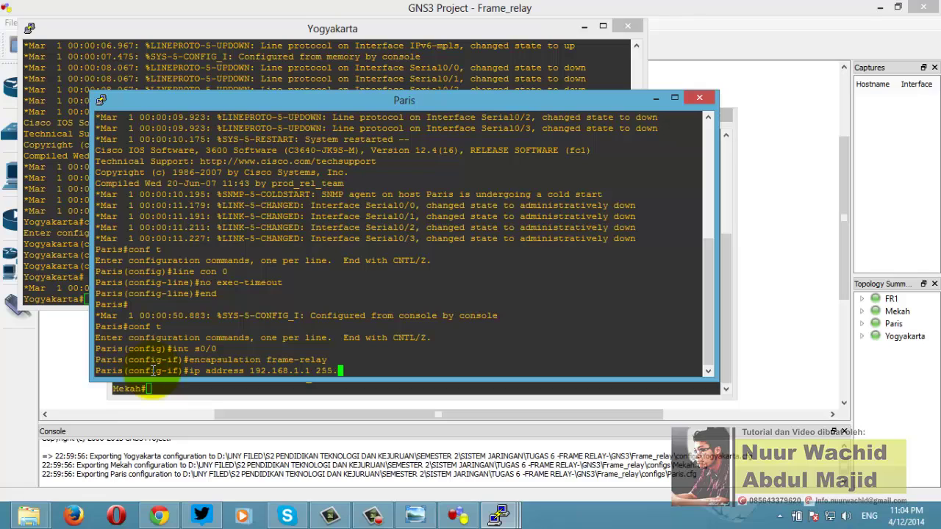
text(255.255.0)
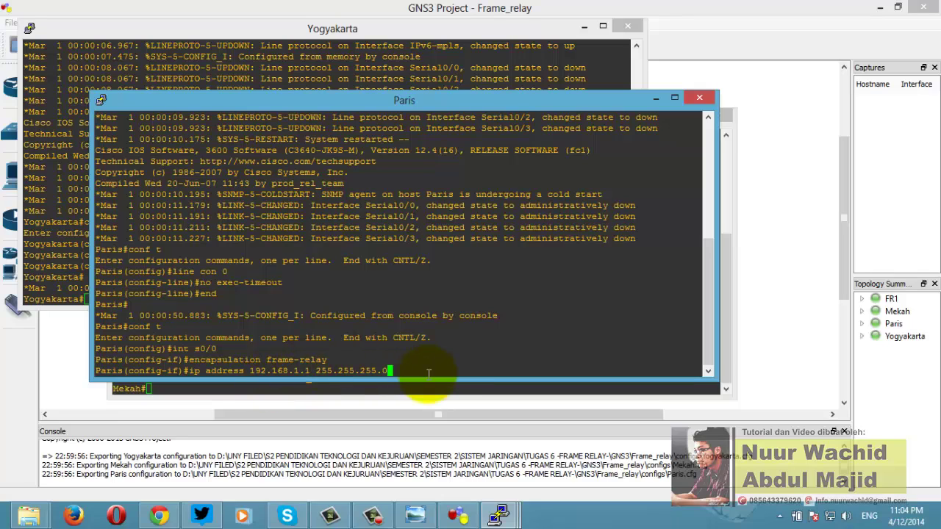
key(Return)
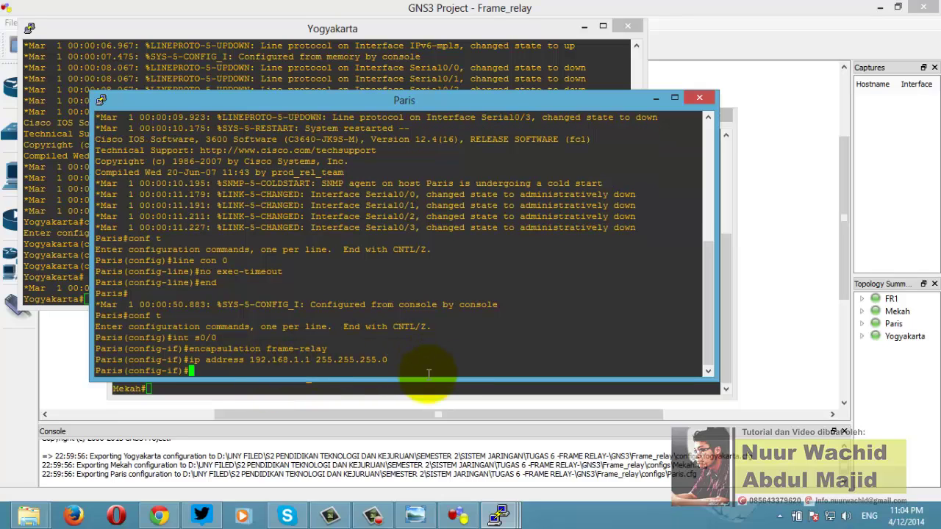
Step: Map IP 192.168.1.2 to DLCI 102 on Paris s0/0 with frame-relay map, checking Mekah's address in the topology
text(frame-relay map ip 192.1)
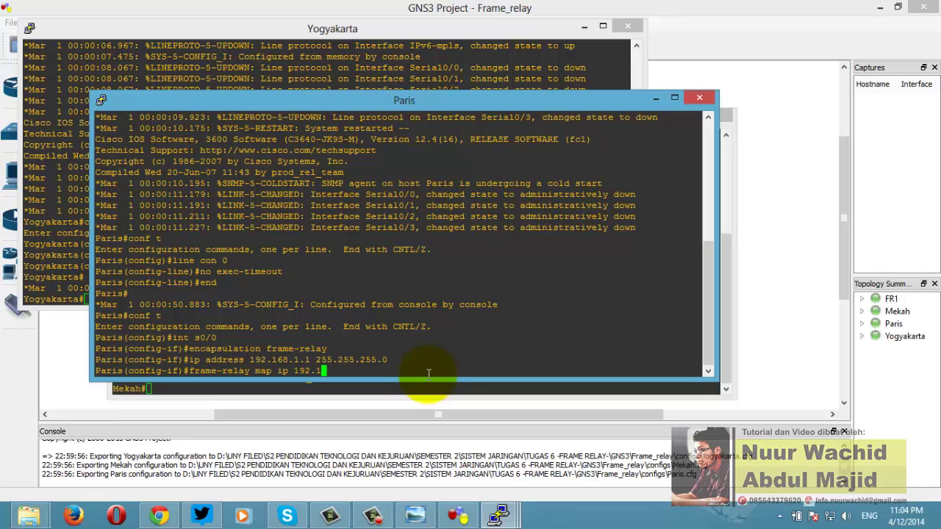
text(68.1.2)
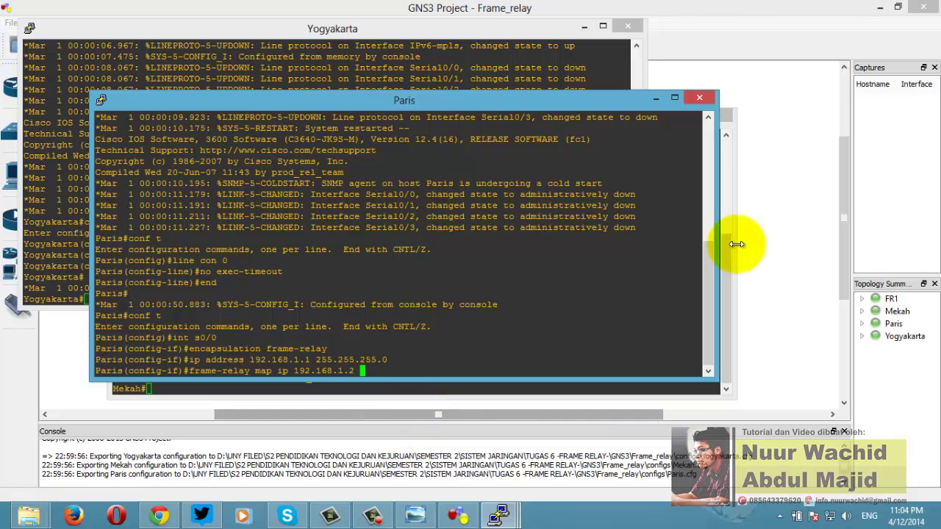
click(788, 251)
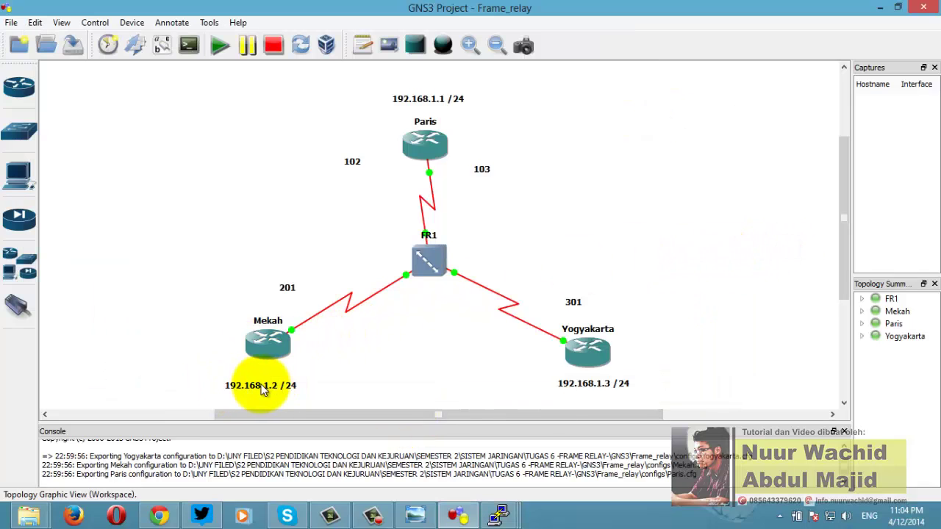
click(500, 516)
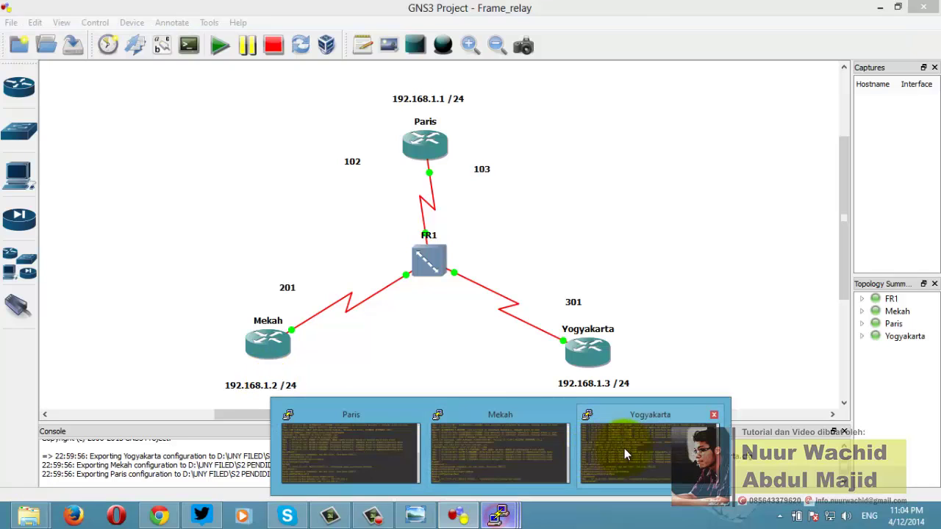
click(625, 455)
click(499, 515)
click(342, 456)
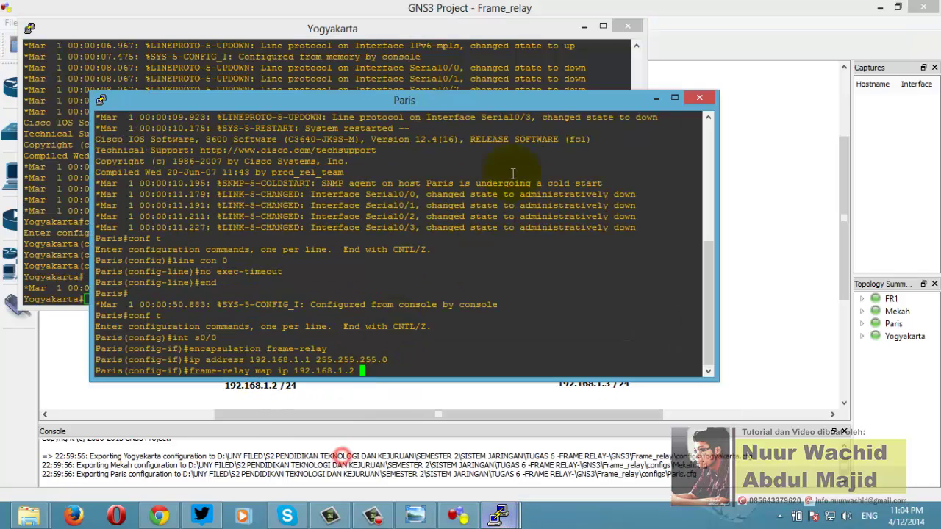
click(583, 29)
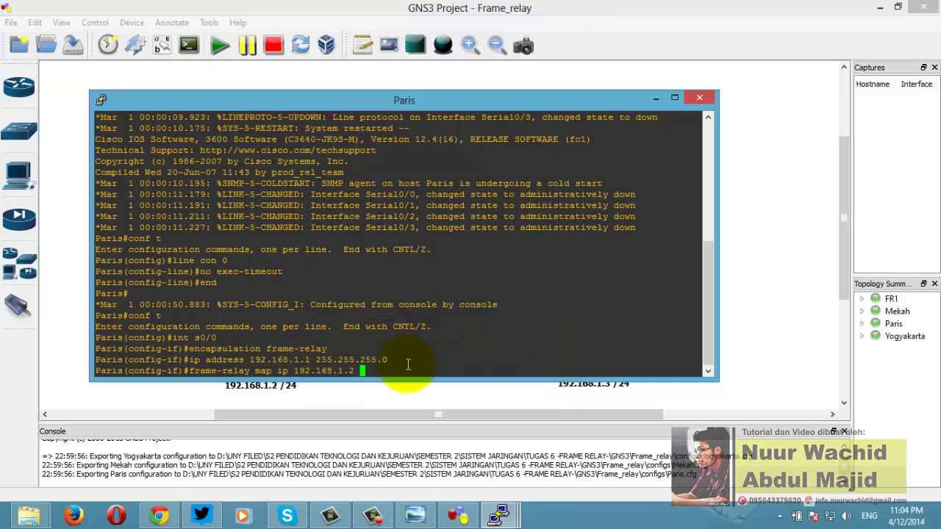
text(102)
drag(422, 103, 476, 142)
drag(628, 215, 456, 111)
key(Return)
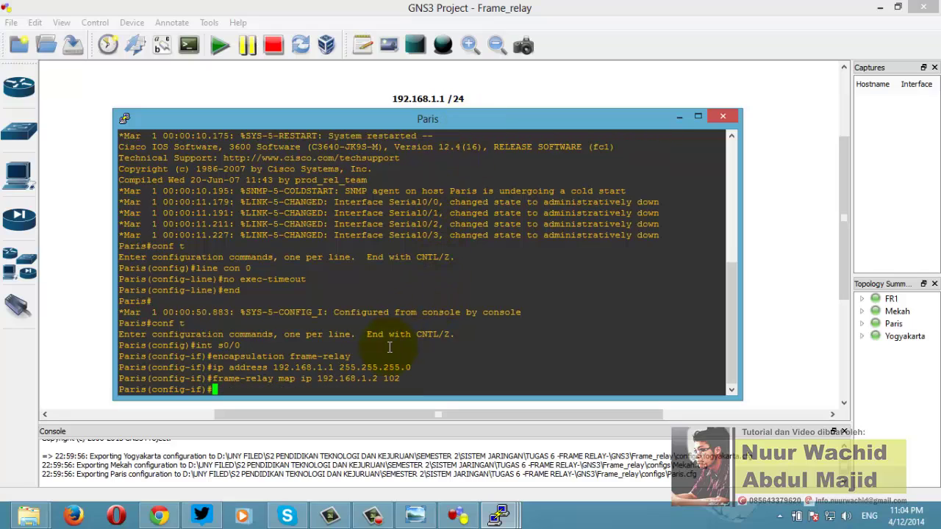
Step: Map IP 192.168.1.3 to DLCI 103 on Paris s0/0 with frame-relay map
key(Up)
key(Up)
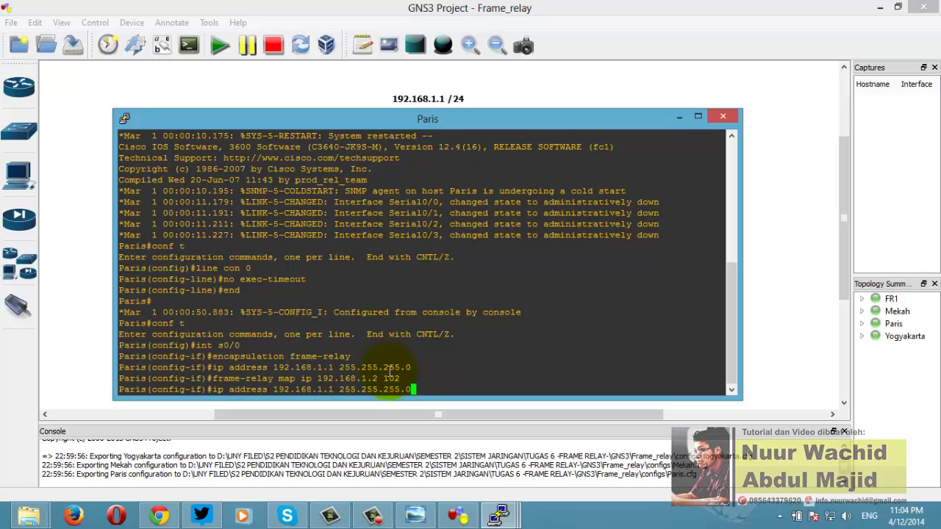
key(Down)
key(BackSpace)
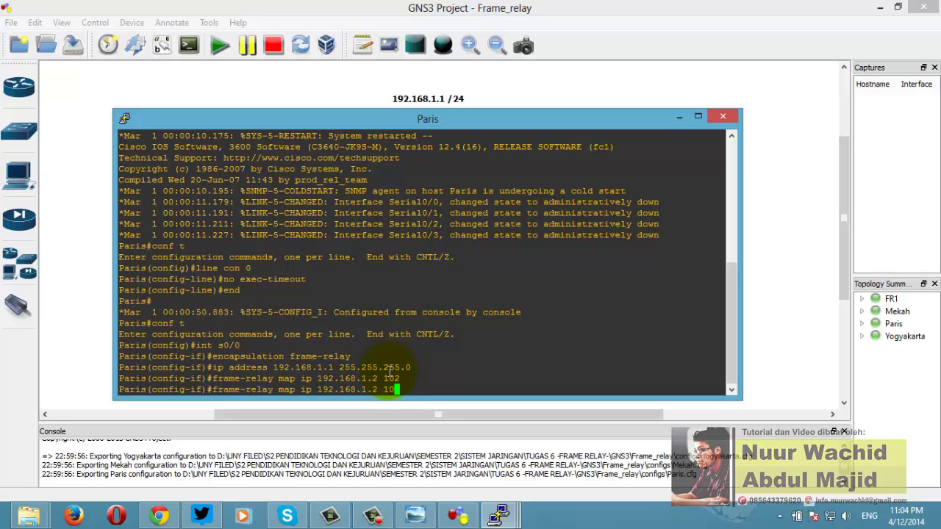
text(3)
key(Left)
key(Left)
key(Left)
key(Left)
key(BackSpace)
text(3)
key(Return)
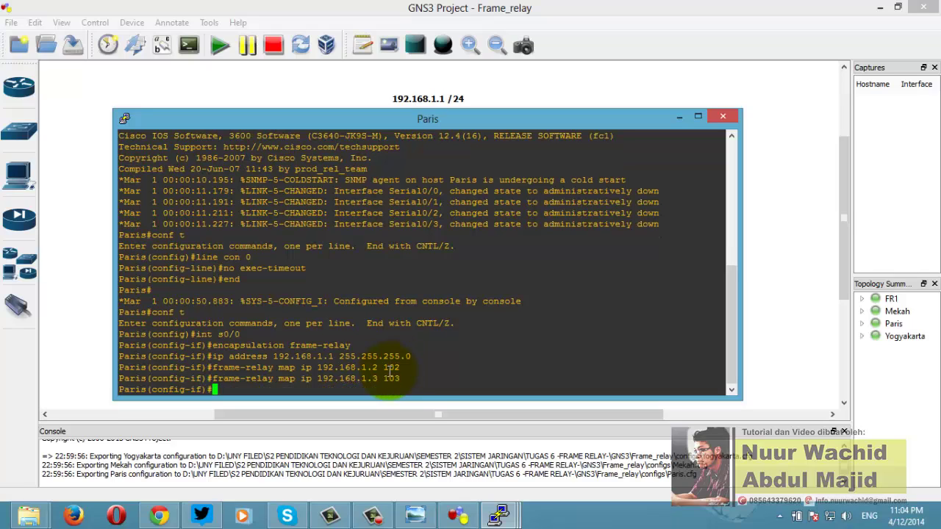
Step: Enable Paris interface s0/0 with no shutdown and return to the privileged prompt
text(no shutdown)
key(Return)
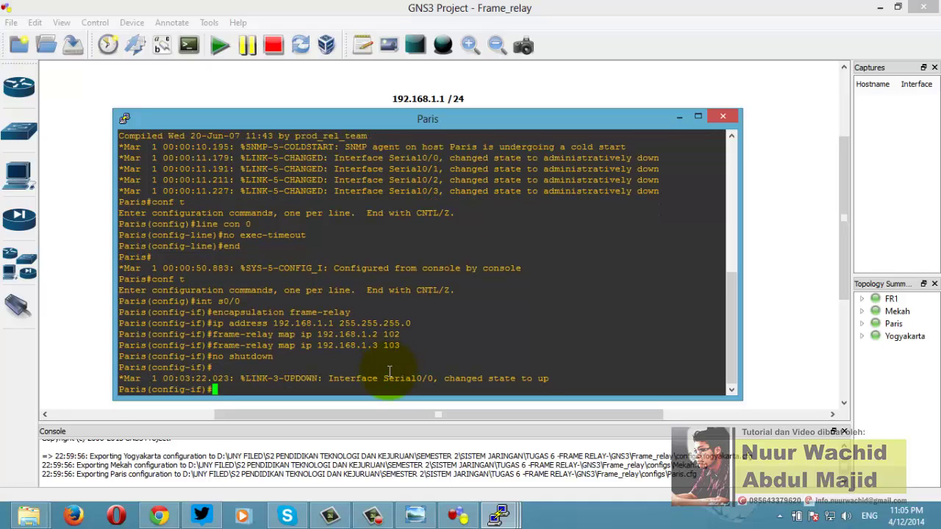
text(end)
key(Return)
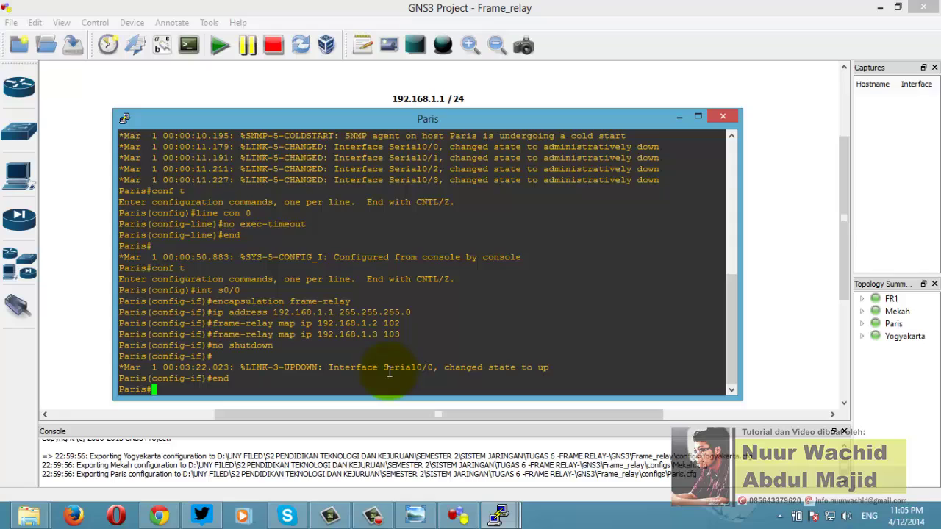
Step: Display the Paris Frame Relay map with show frame-relay map and repeat it to check the status of both DLCIs
text(sho w)
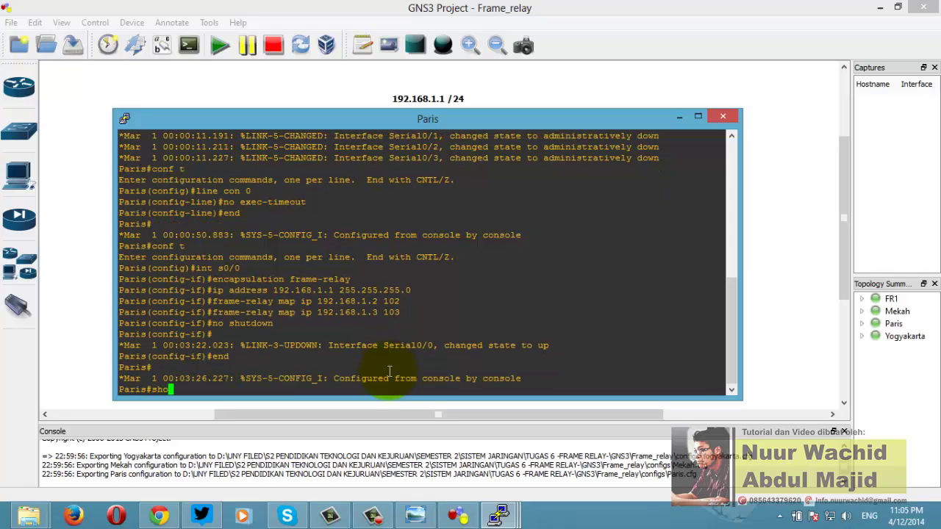
key(BackSpace)
key(BackSpace)
key(BackSpace)
text(w frame-le)
key(BackSpace)
key(BackSpace)
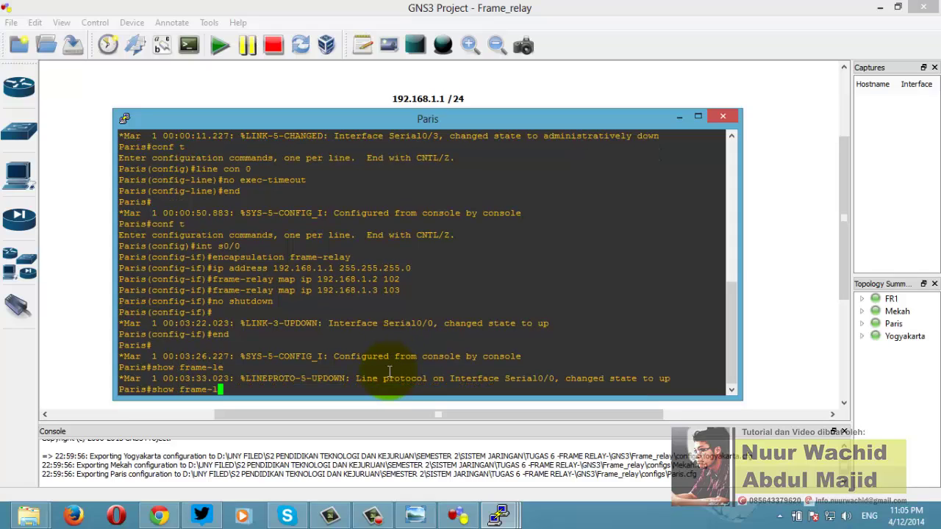
text(relay map)
key(Return)
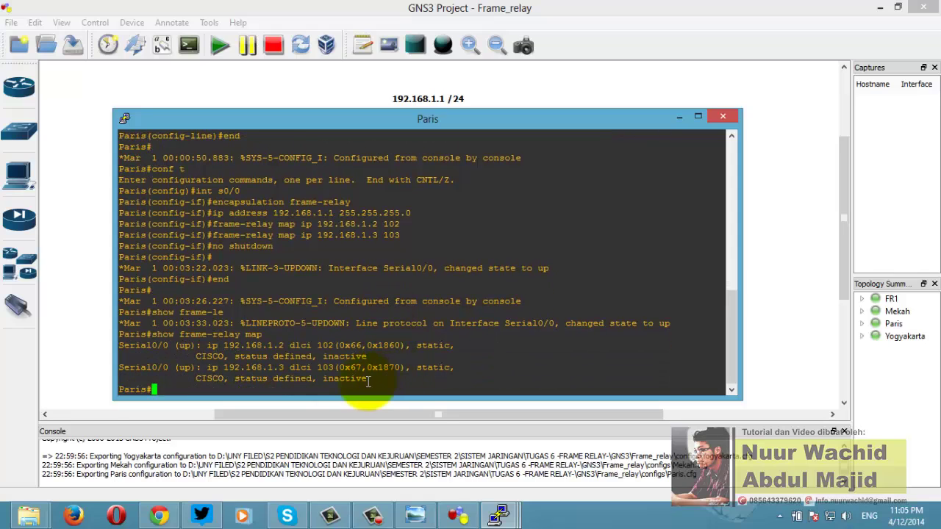
drag(368, 379, 324, 381)
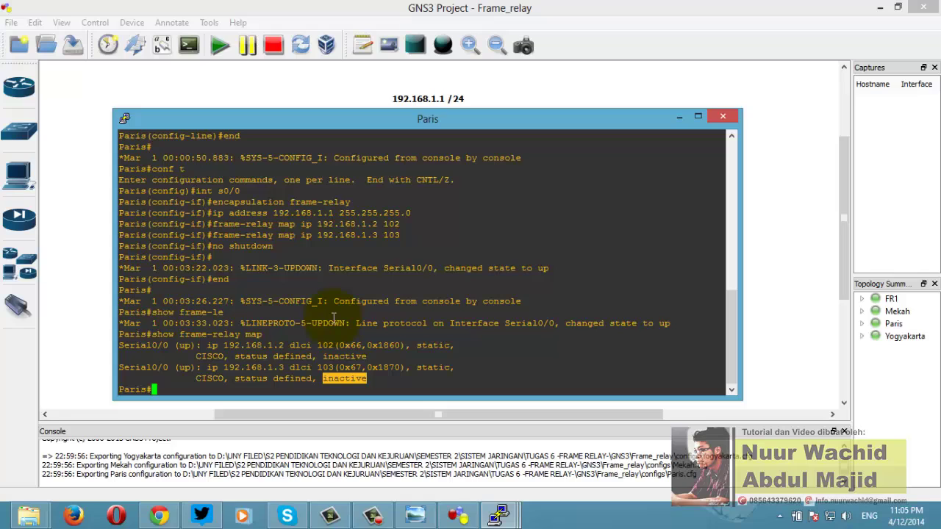
key(Up)
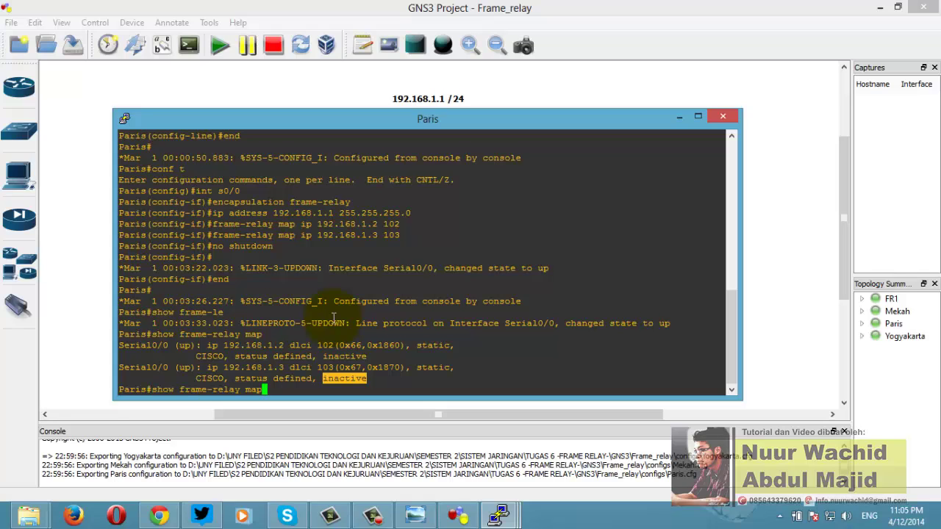
key(Return)
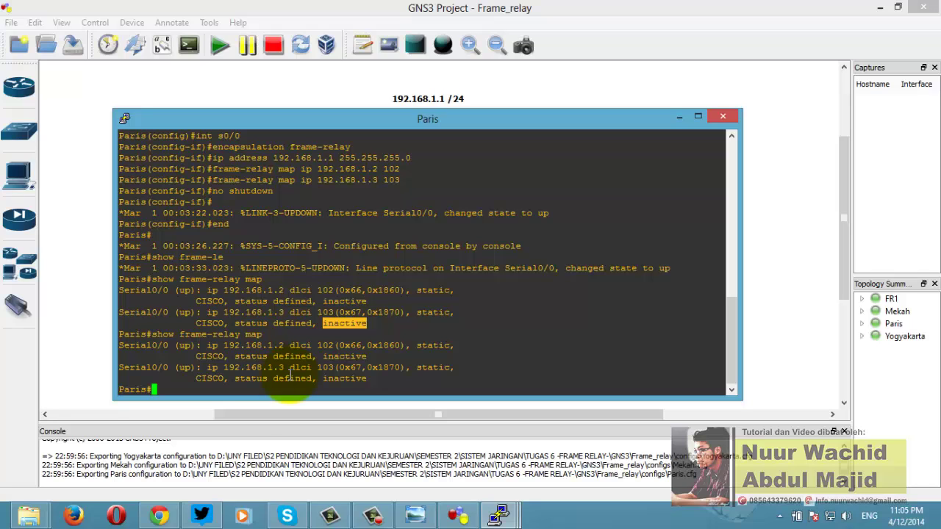
Step: In the Mekah console, enter configuration mode for interface s0/0
click(502, 514)
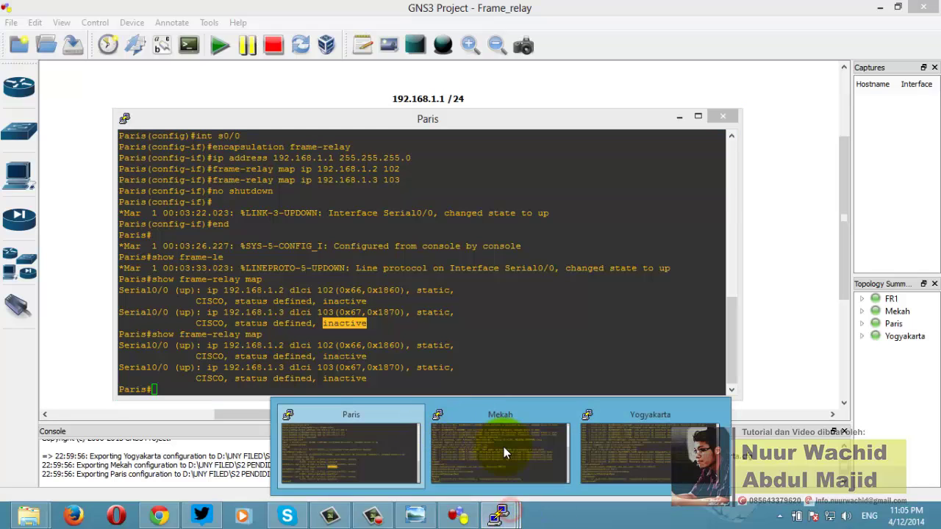
click(503, 449)
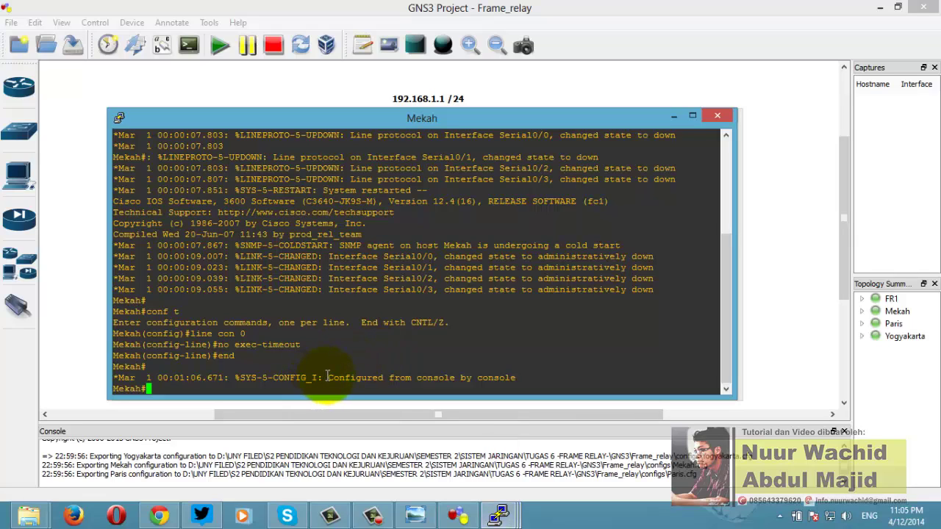
text(conf t)
key(Return)
text(s)
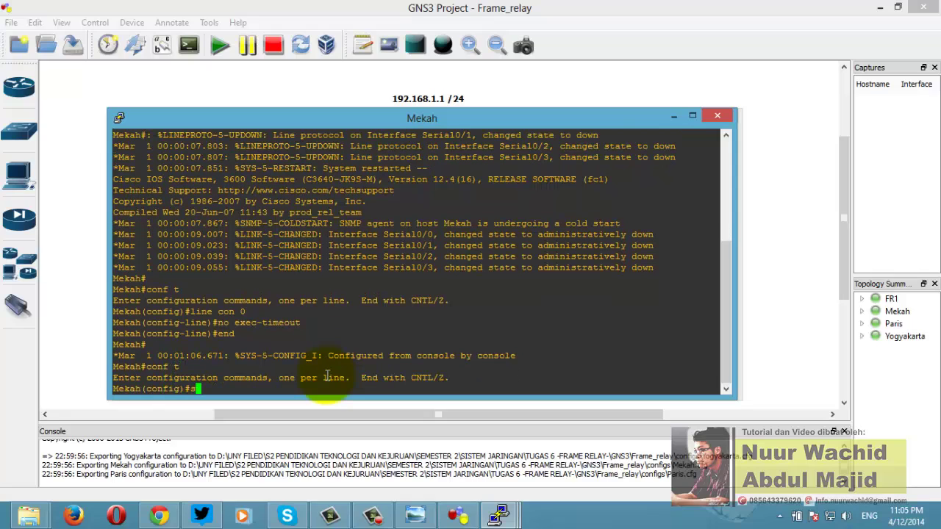
key(BackSpace)
text(int s0/0)
key(Return)
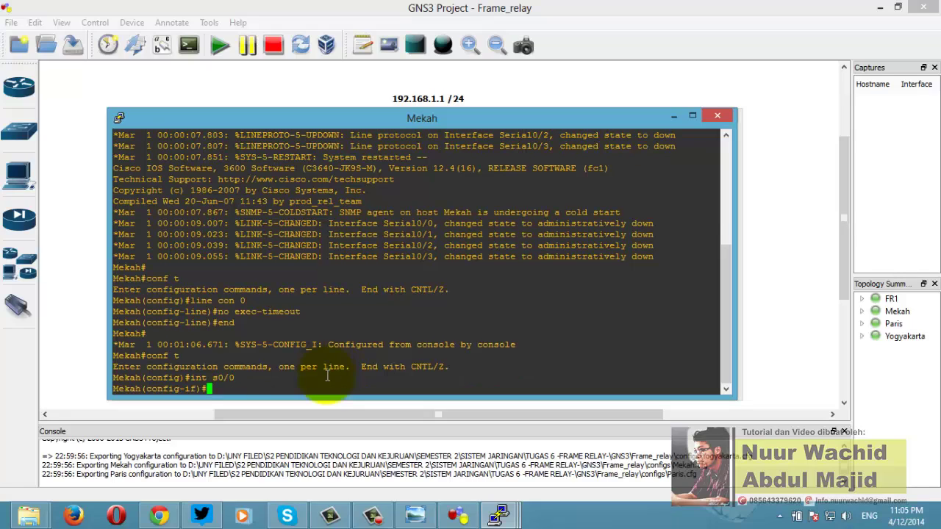
Step: Switch to the Paris console and rerun show frame-relay map to recheck the DLCI status
click(500, 515)
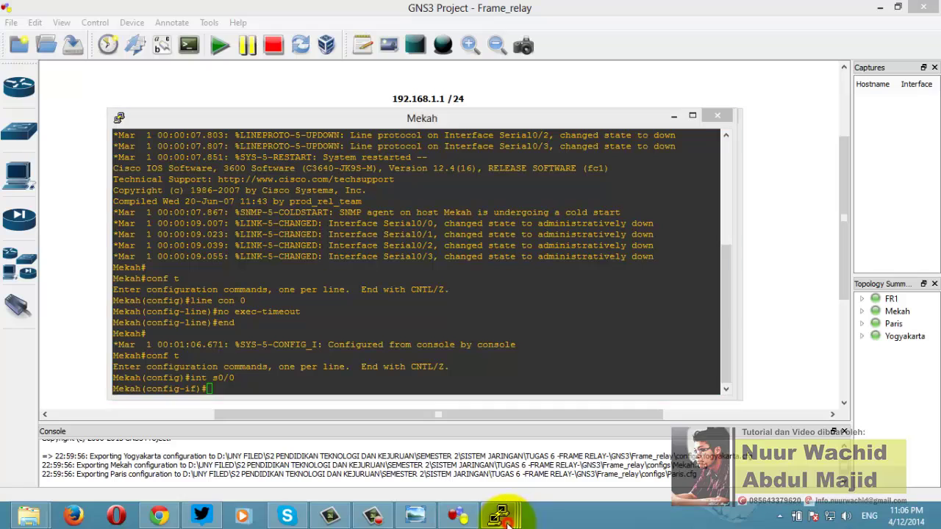
click(363, 445)
key(Up)
key(Return)
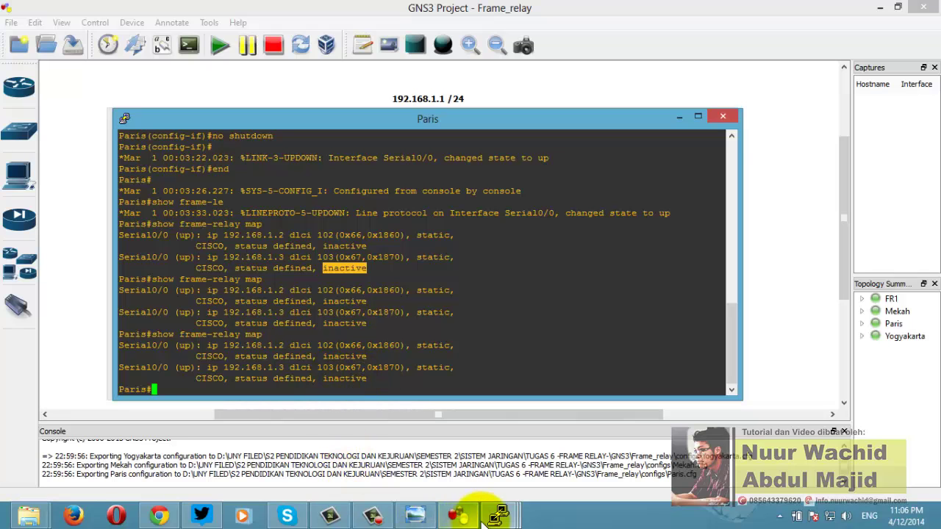
Step: Back in the Mekah console, set the encapsulation of interface s0/0 to frame-relay
mouse_move(499, 515)
click(527, 453)
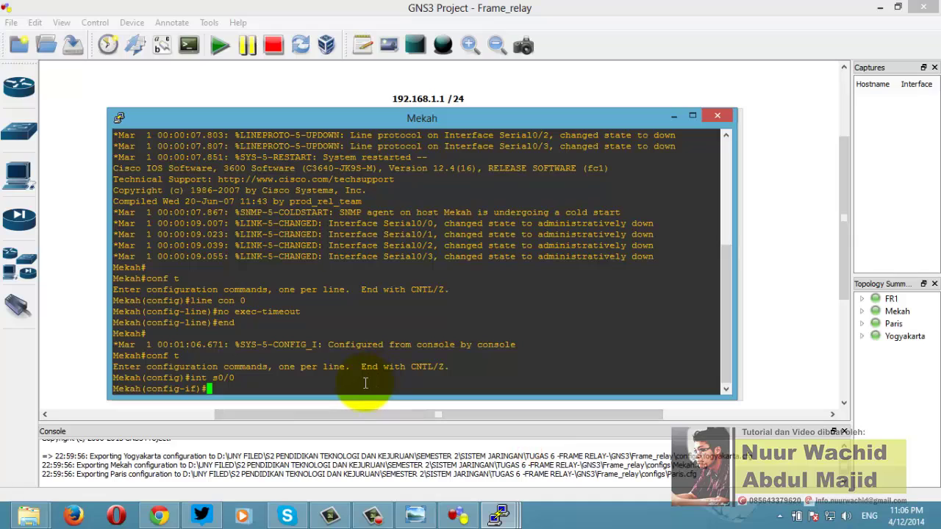
text(encapsulation)
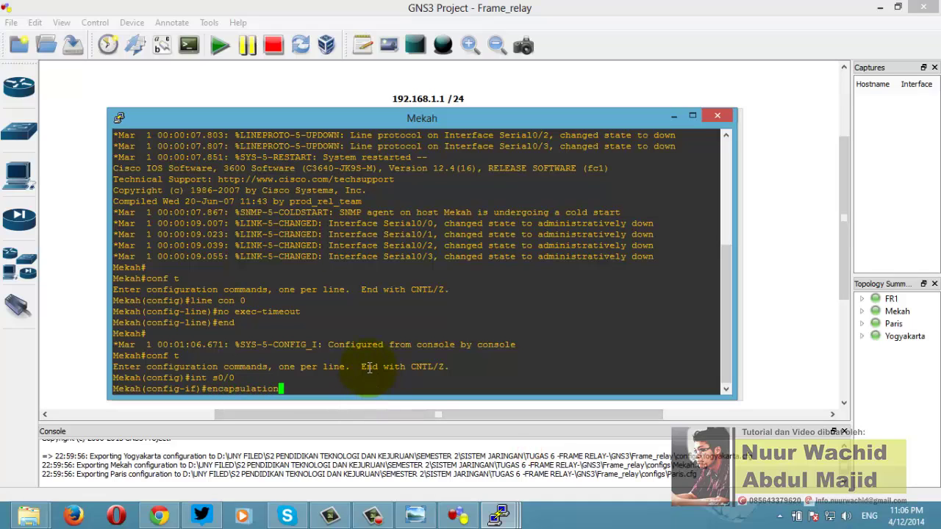
text( frame-relay)
key(Return)
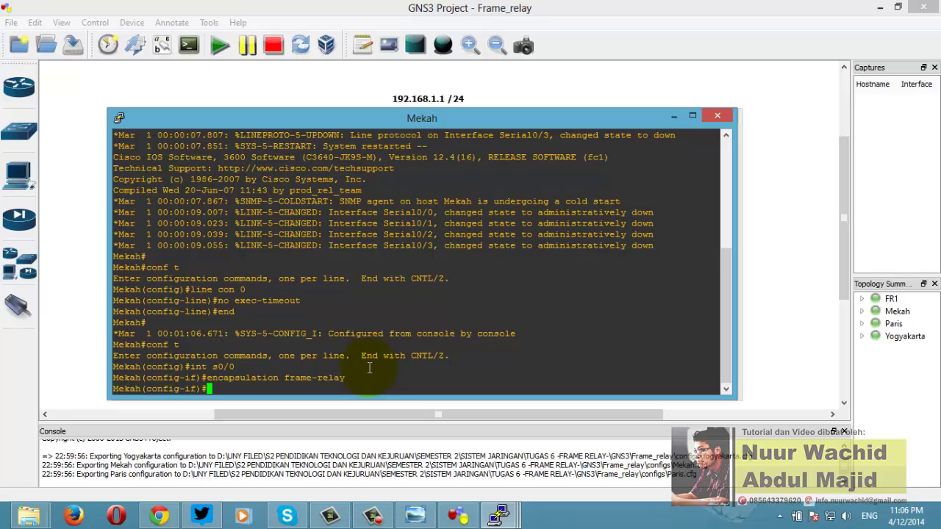
Step: Assign IP address 192.168.1.2 with mask 255.255.255.0 to Mekah interface s0/0
text(ip add 192.168.1.2 )
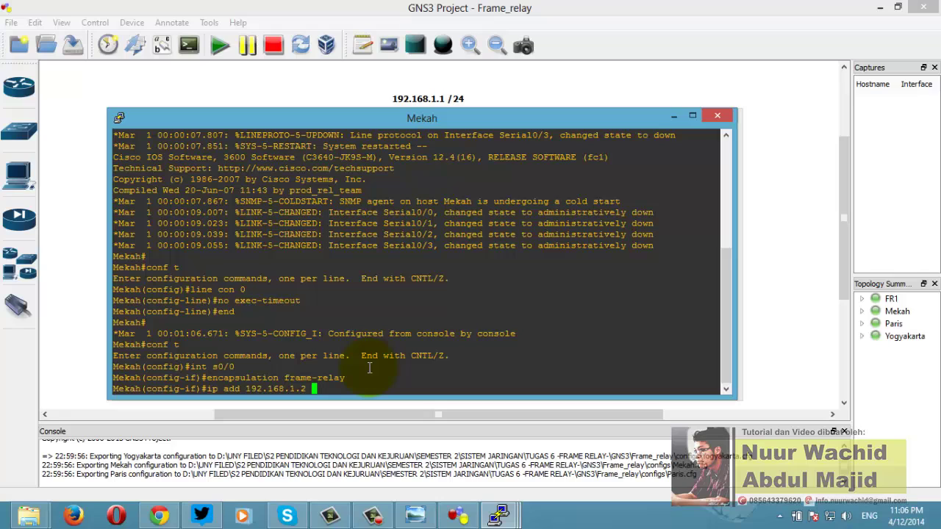
text(255.255.2)
text(55.255.0)
key(Return)
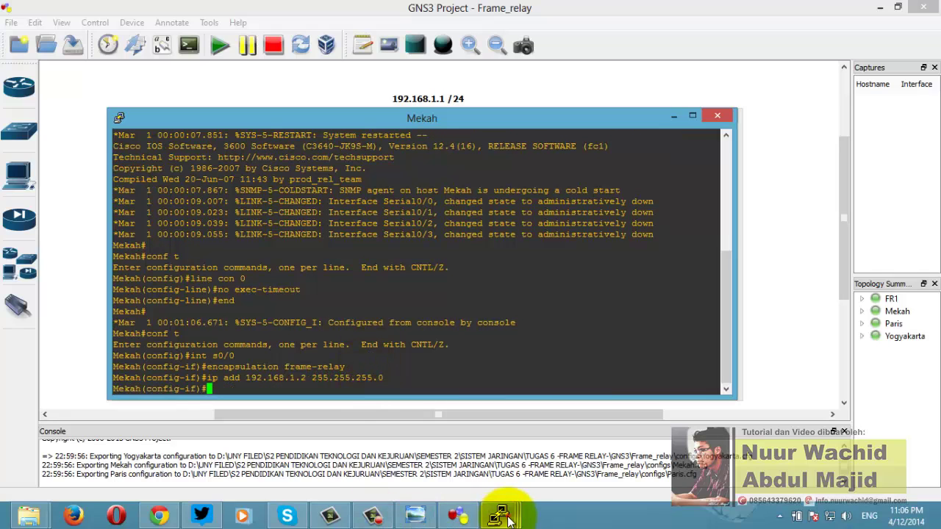
Step: Run show frame-relay map again on Paris and examine the status lines for DLCIs 102 and 103
mouse_move(500, 516)
click(315, 451)
key(Up)
key(Return)
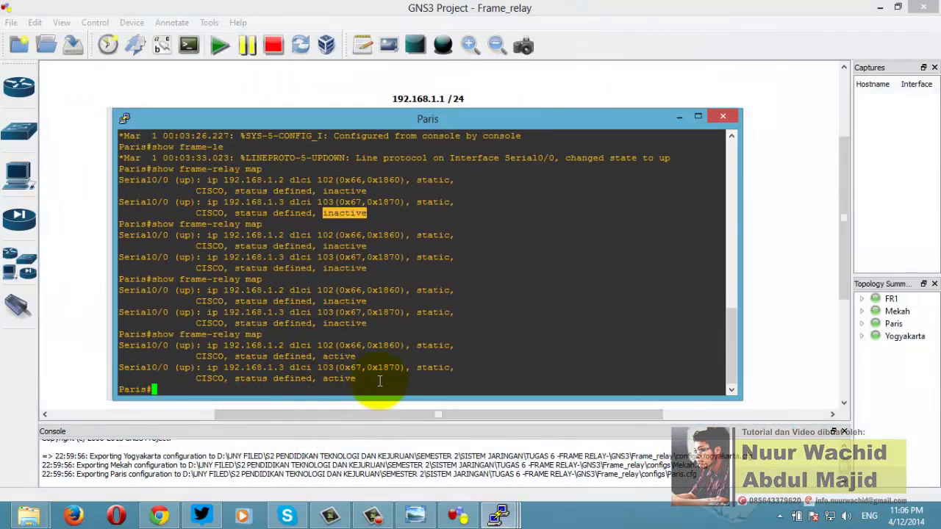
drag(380, 378, 200, 372)
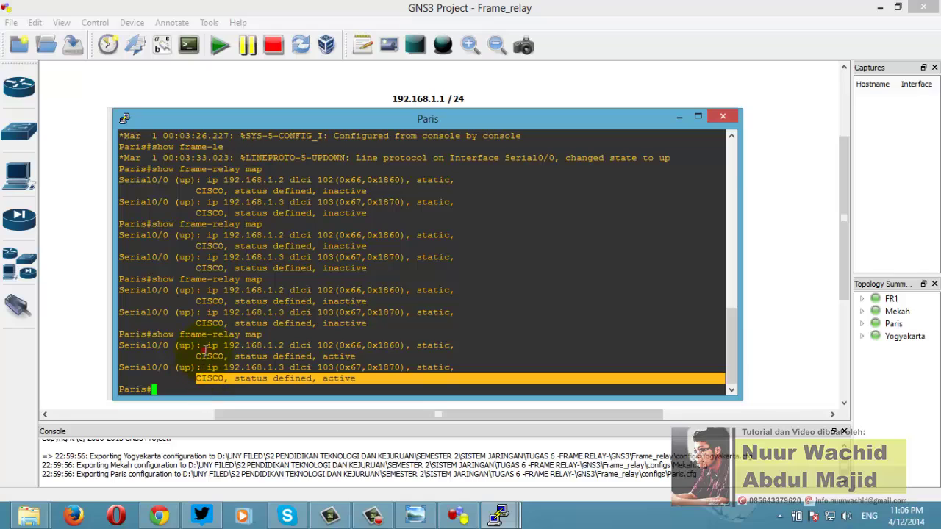
click(205, 351)
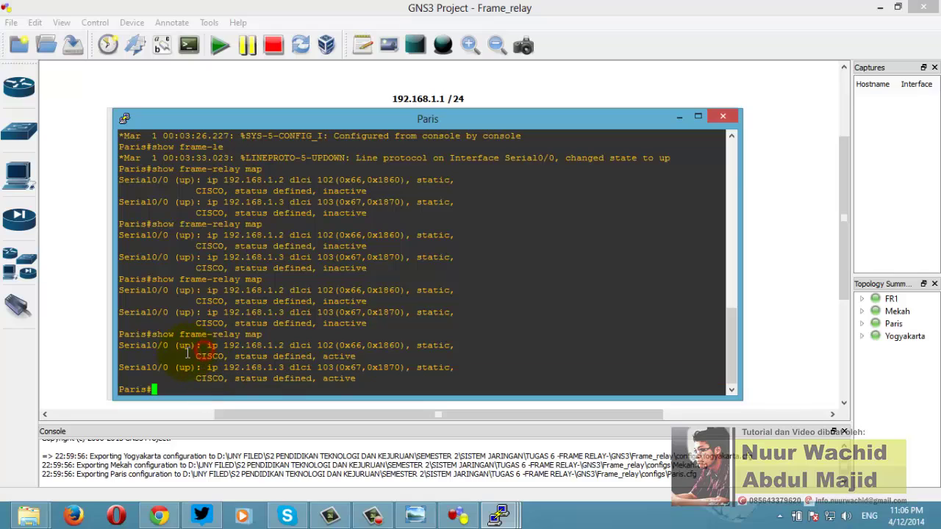
drag(357, 357, 198, 358)
click(367, 377)
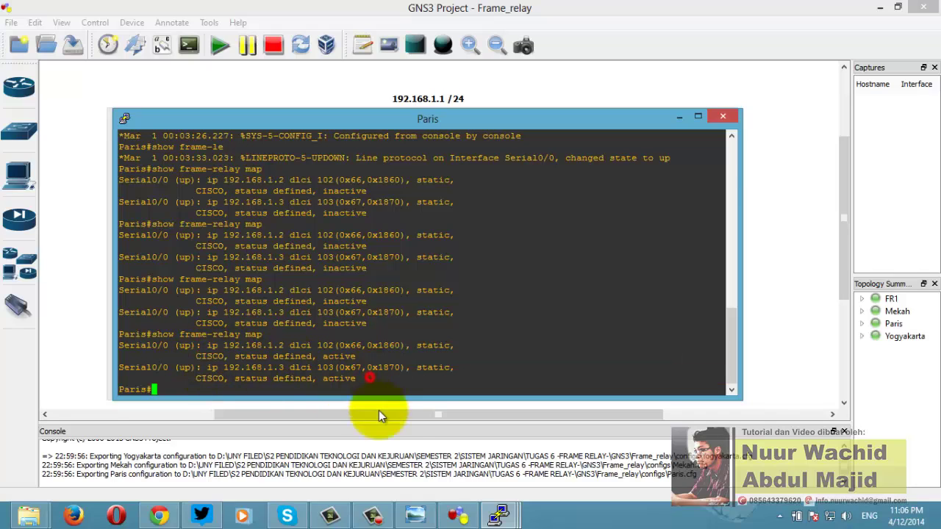
Step: In the Mekah console, map IP 192.168.1.1 to DLCI 201 on s0/0 with frame-relay map
click(500, 514)
click(516, 447)
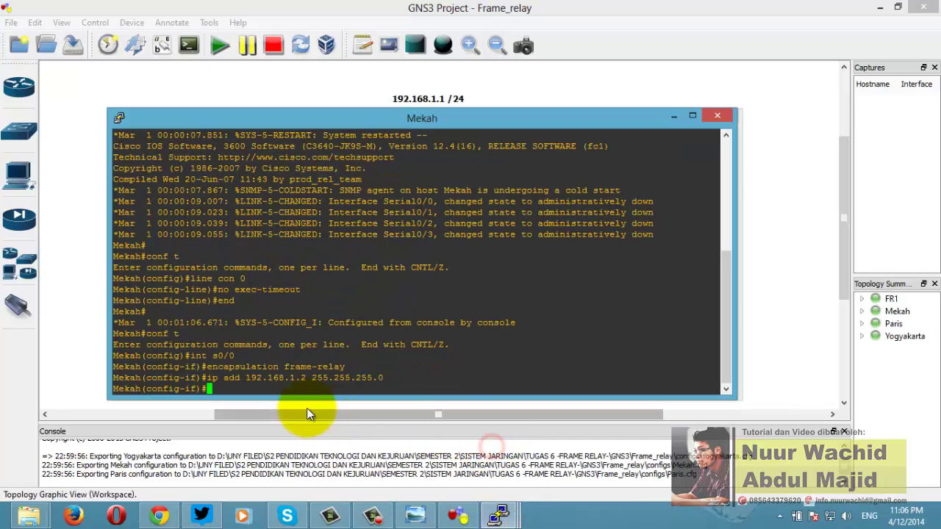
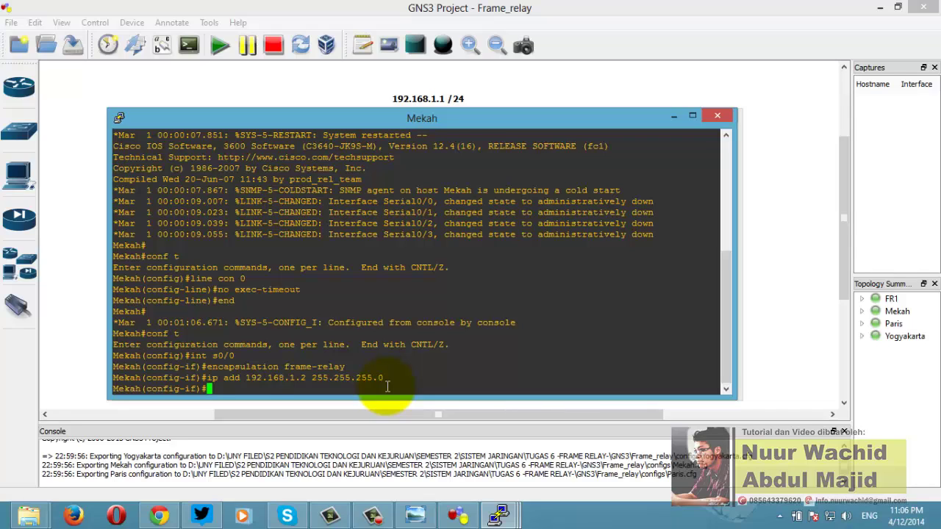
text(frame-relay map ip 192.1)
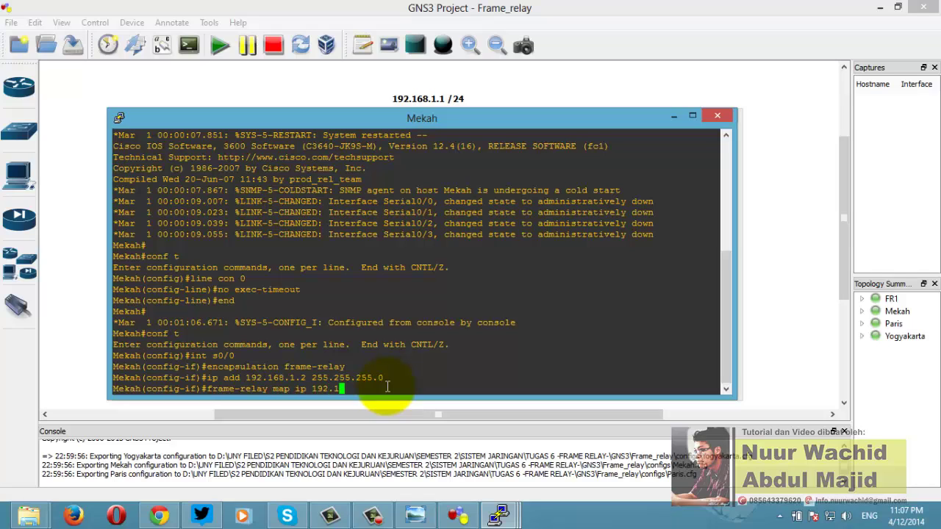
text(68.1.1 10)
text(2)
key(BackSpace)
key(BackSpace)
key(BackSpace)
text(201)
key(Return)
Step: Enable Mekah interface s0/0 with no shut and leave configuration mode for the privileged prompt
text(no h)
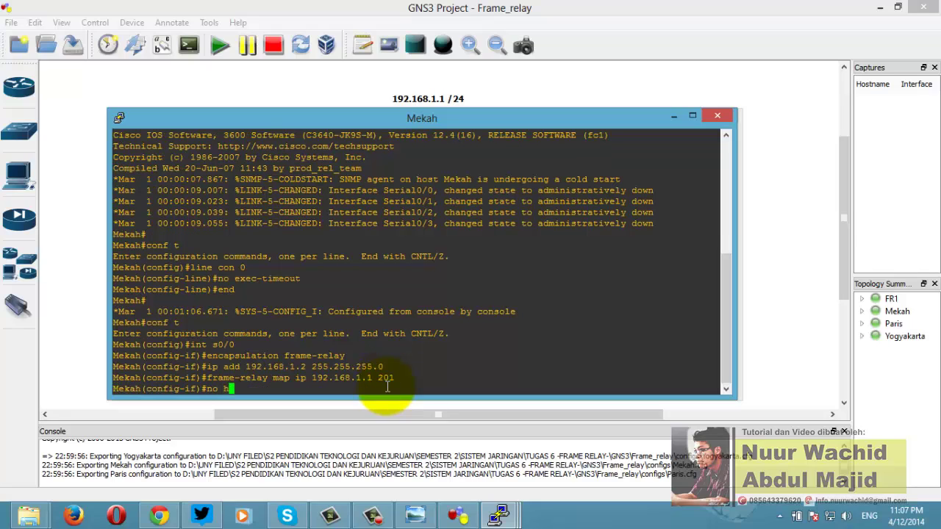
key(BackSpace)
text(shut)
key(Return)
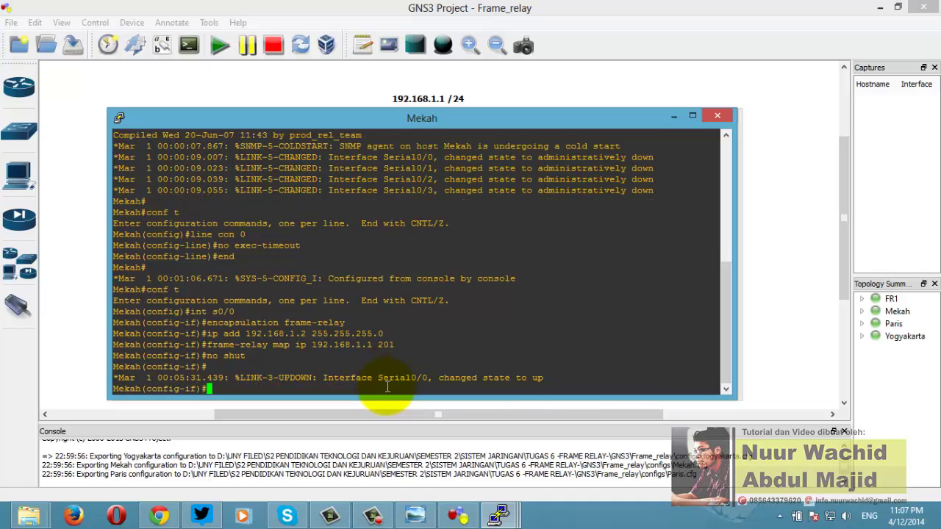
text(exit)
key(Return)
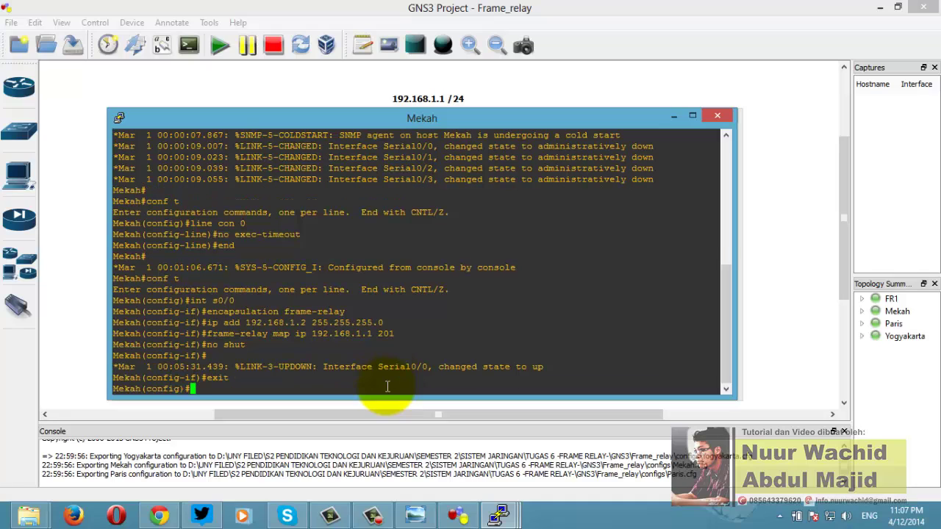
text(end)
key(Return)
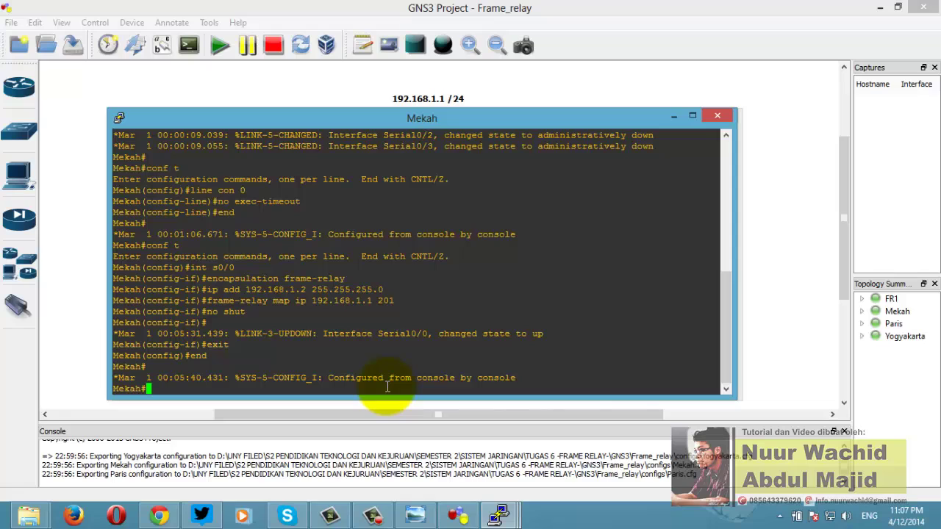
Step: Display Mekah's Frame Relay map with show frame-relay map to check the status of DLCI 201
text(s)
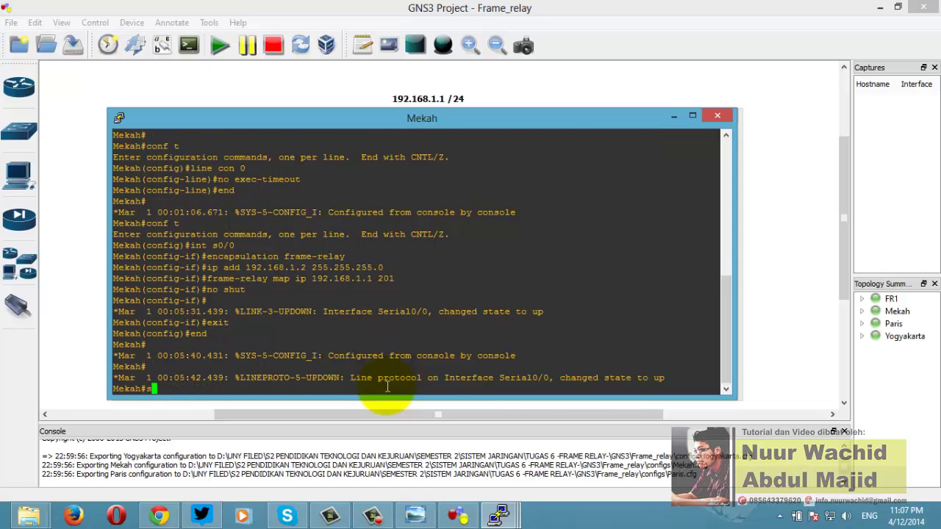
text(how frame-relay map)
key(Return)
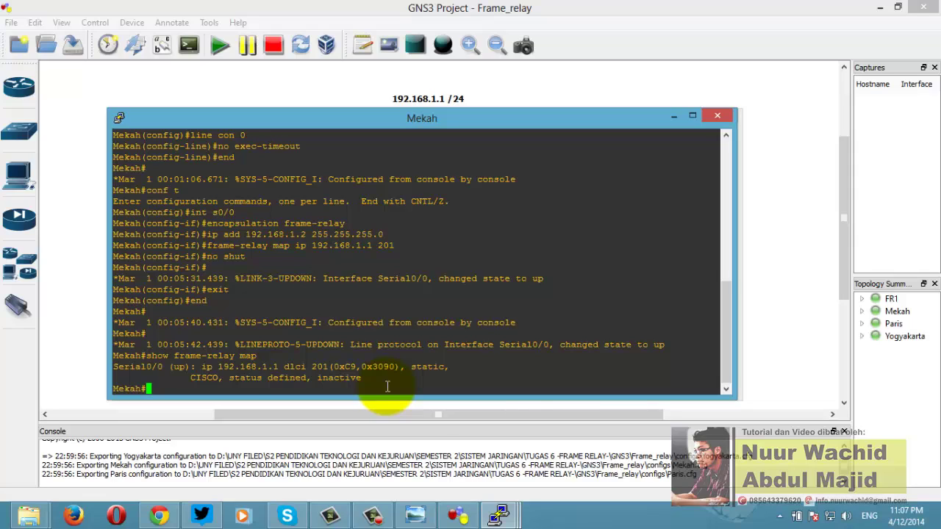
Step: Run show frame-relay map again on Mekah to recheck the status of DLCI 201
key(Up)
key(Return)
key(Up)
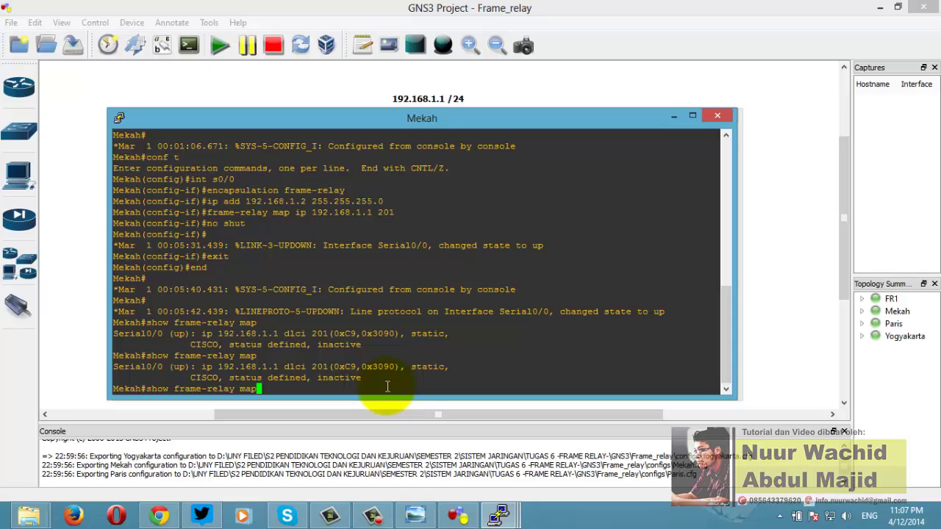
key(Return)
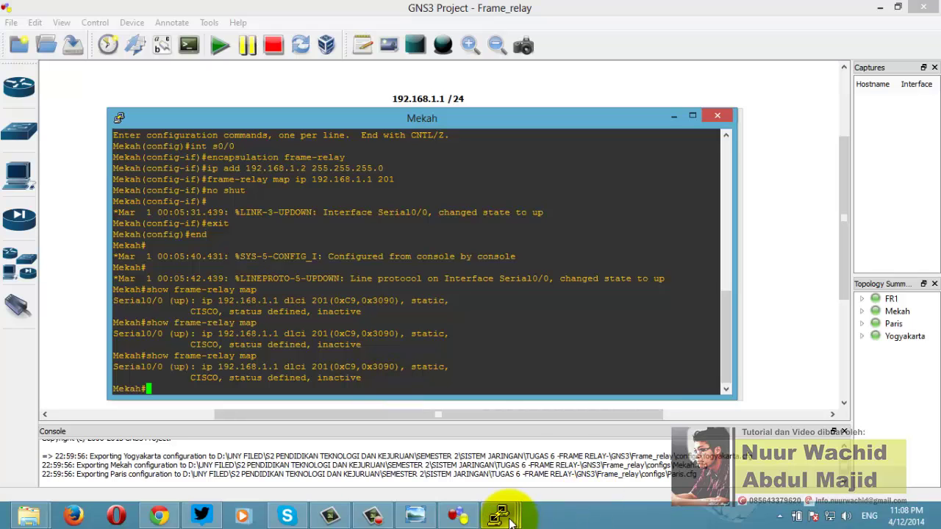
Step: In the Yogyakarta console, configure s0/0 with frame-relay encapsulation and IP address 192.168.1.3 255.255.255.0
mouse_move(511, 520)
click(626, 441)
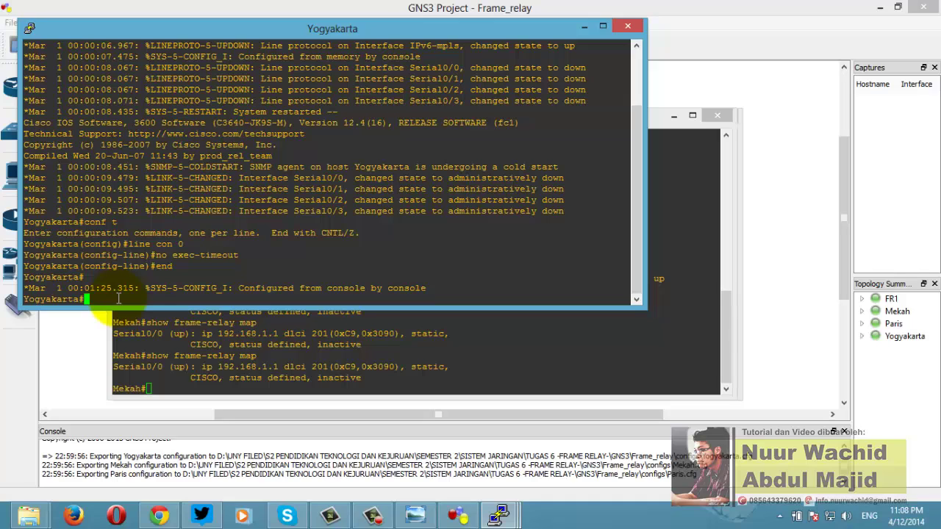
text(conf t)
key(Return)
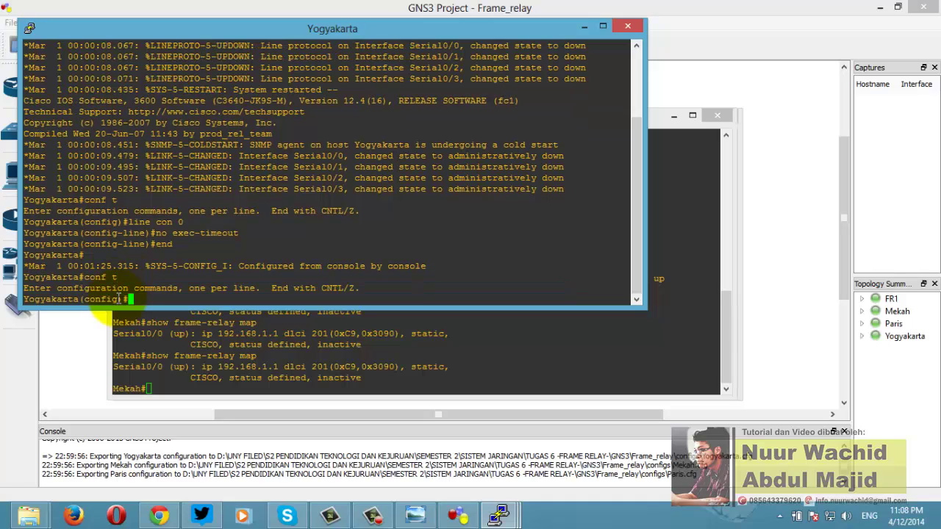
text(int s0/0)
key(Return)
text(enc)
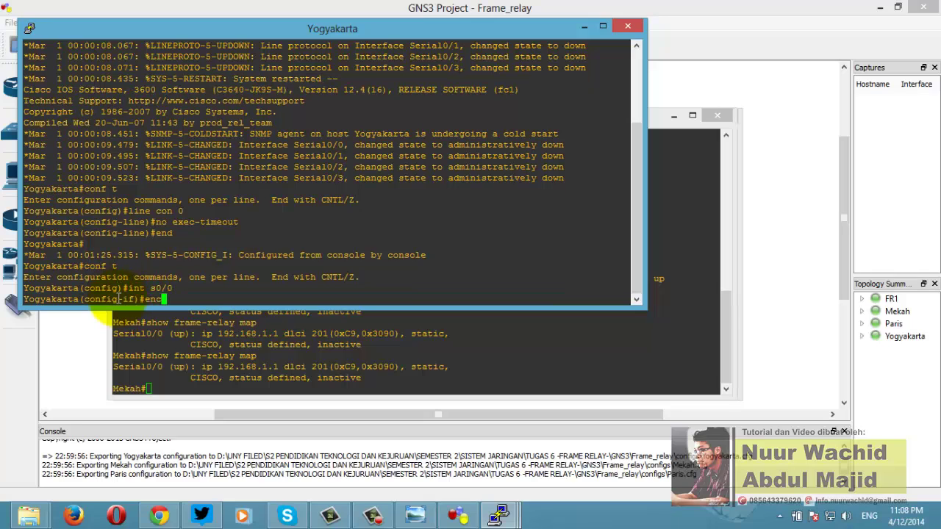
text(apsulation frame-relay)
key(Return)
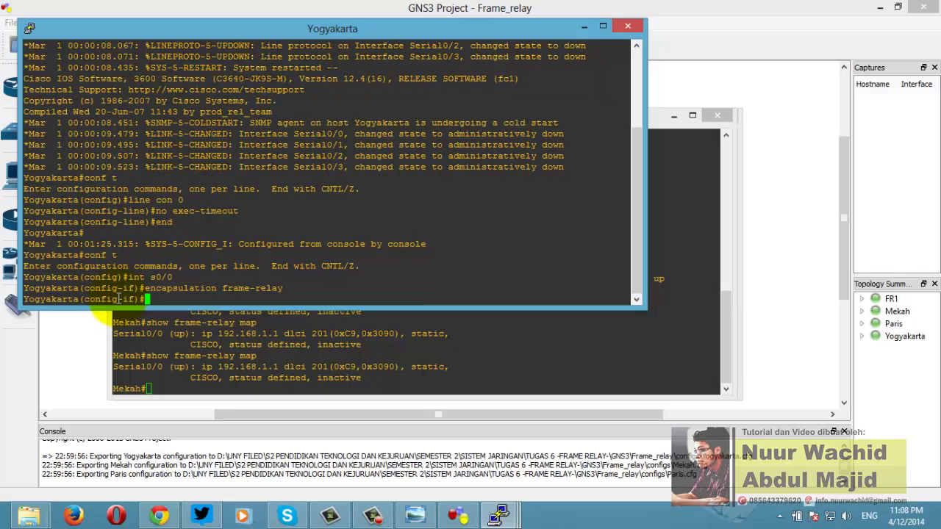
text(ip add 192.168.1.3 255.255.255.0)
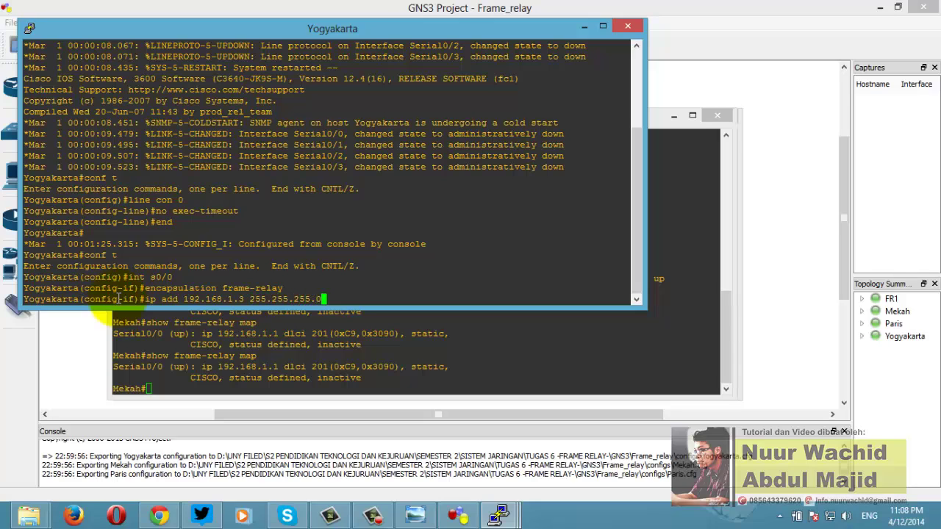
key(Return)
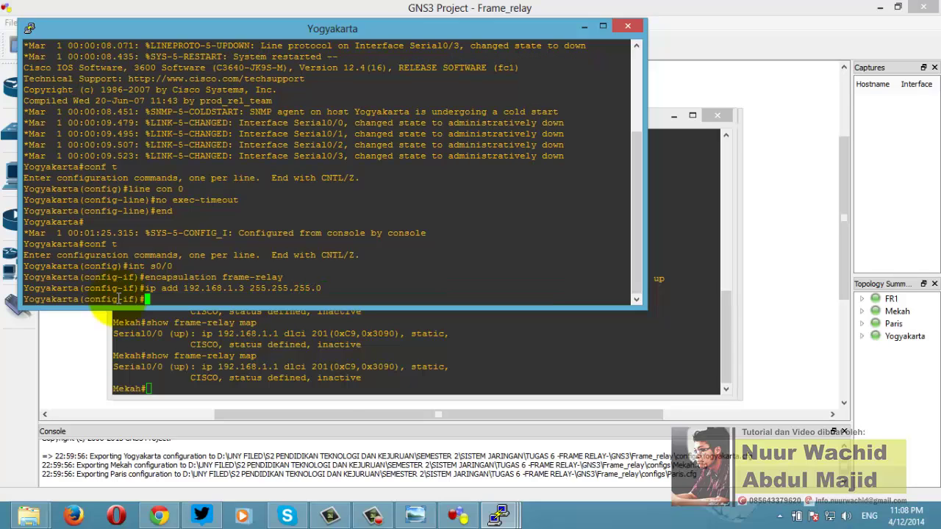
Step: Return to the Mekah console, rerun show frame-relay map and highlight the latest status line for DLCI 201
click(338, 380)
key(Up)
key(Return)
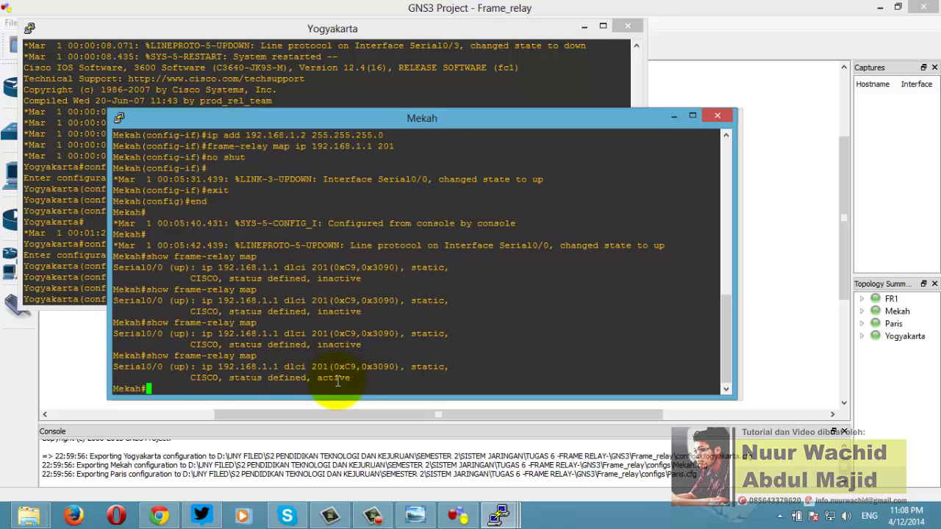
drag(336, 378, 174, 378)
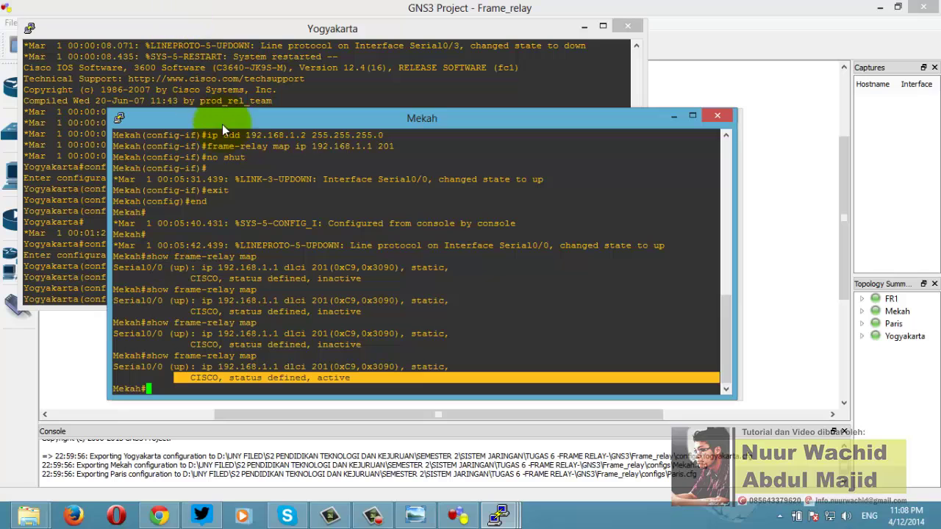
Step: Move the Mekah console clear of the Paris output and ping 192.168.1.1 from Mekah
drag(229, 125, 207, 71)
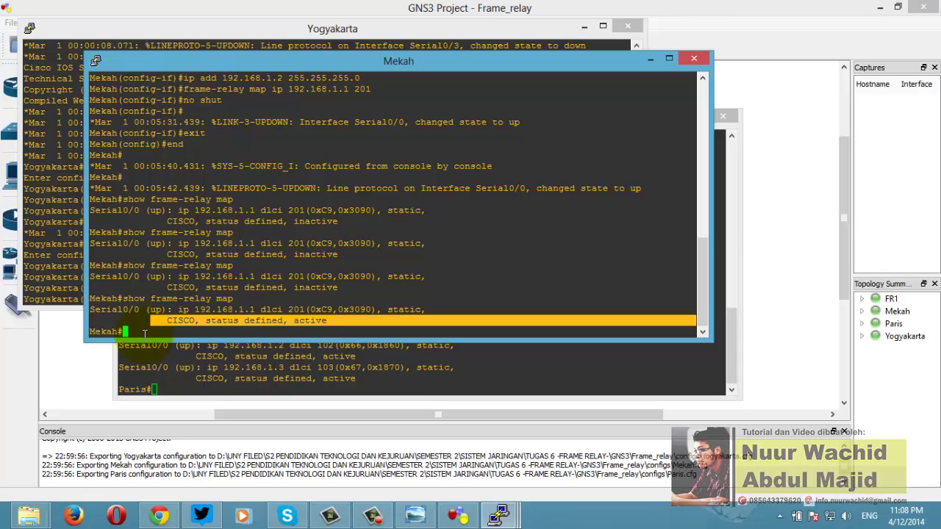
text(ping 192.168.1.1)
key(Return)
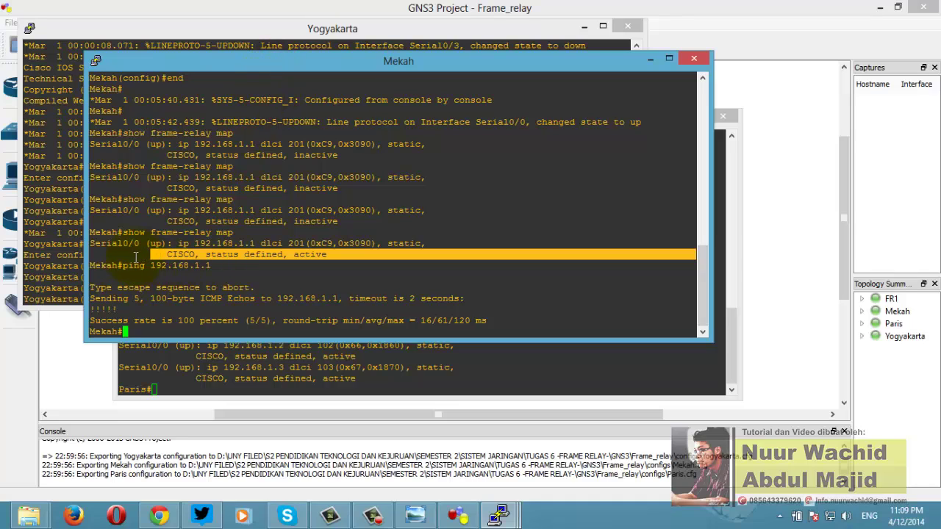
click(82, 312)
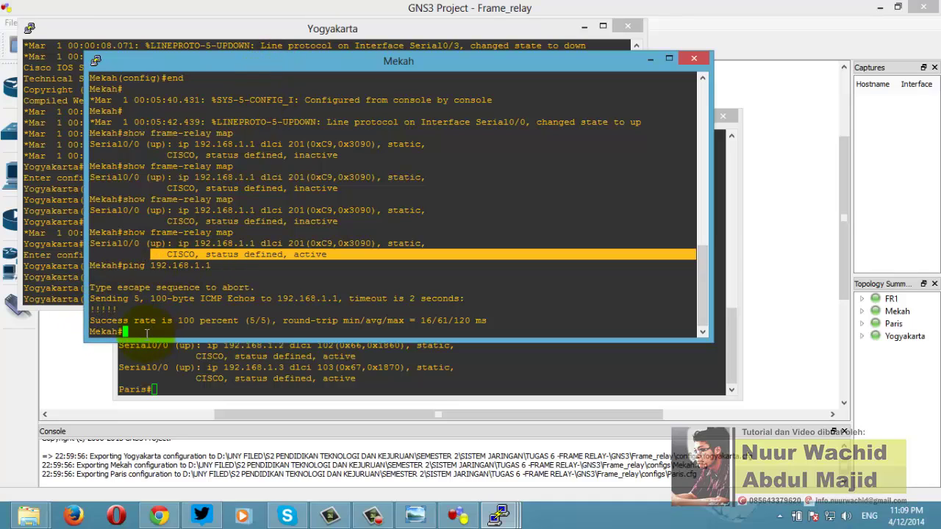
Step: In the Yogyakarta console, map IP 192.168.1.1 to DLCI 301 on s0/0 with frame-relay map
click(53, 269)
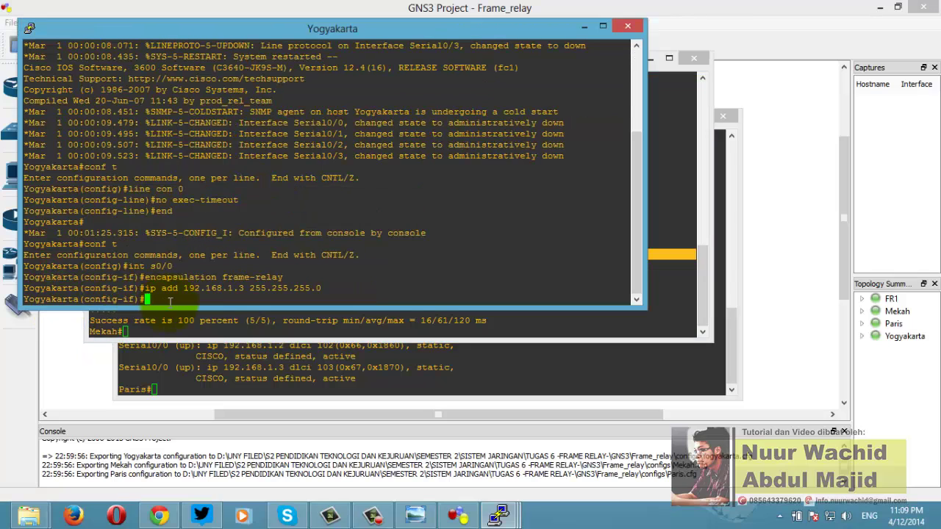
drag(268, 28, 364, 100)
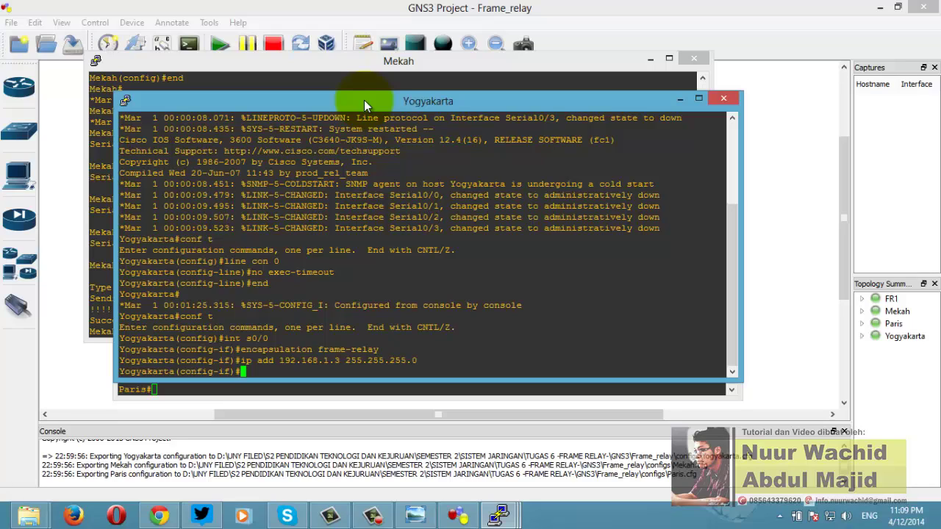
text(frame-relay map ip 19)
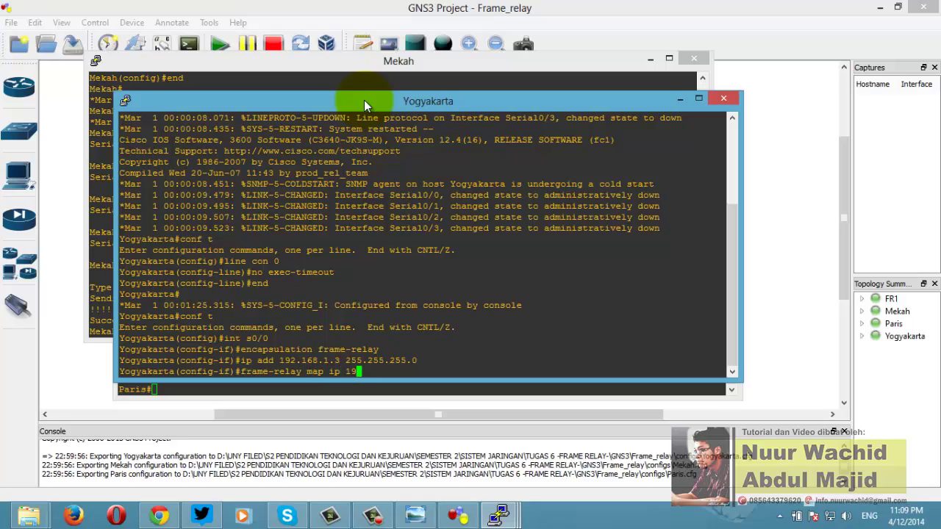
text(2.168.1.1 301)
key(Return)
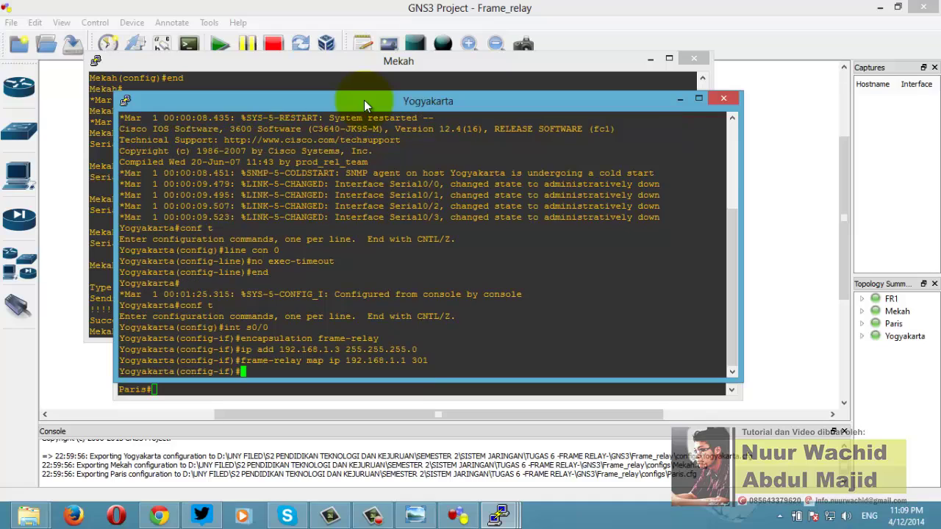
Step: Enable Yogyakarta interface s0/0 with no shut and leave configuration mode with end
text(no shut)
key(Return)
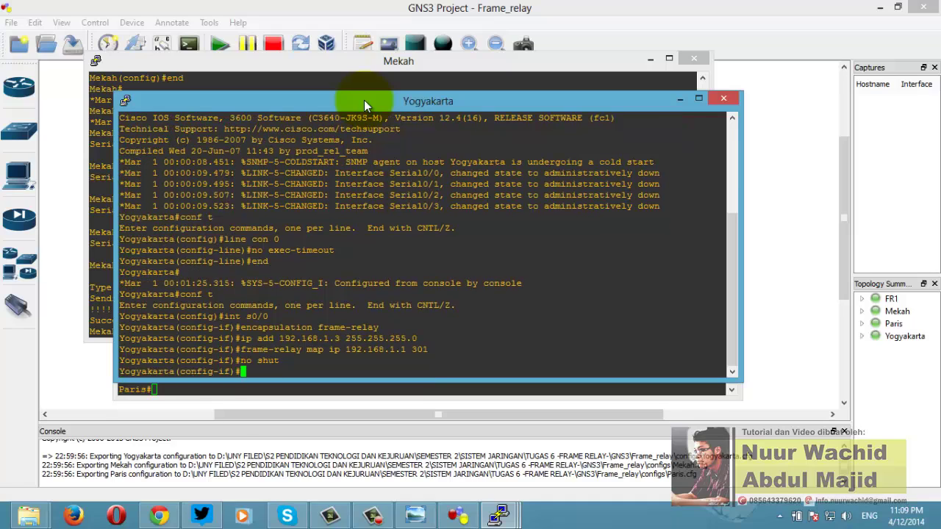
text(e)
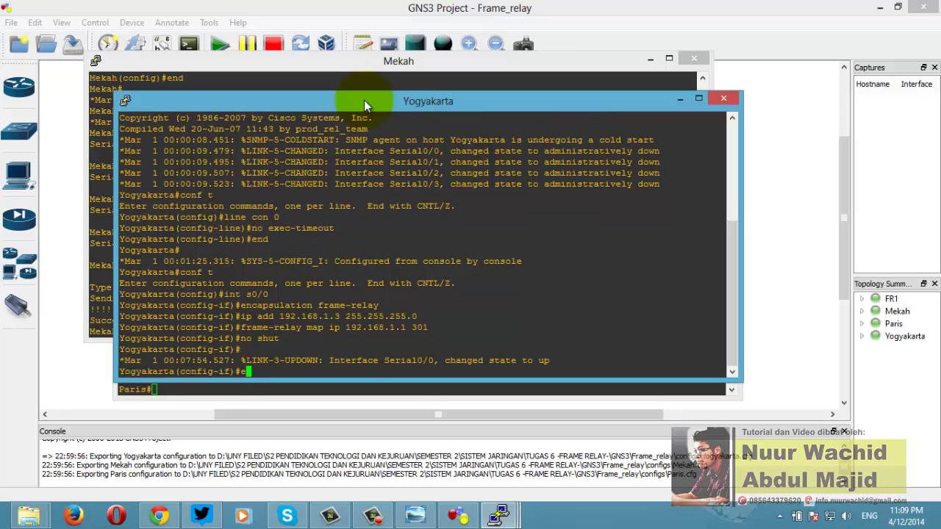
text(nd)
key(Return)
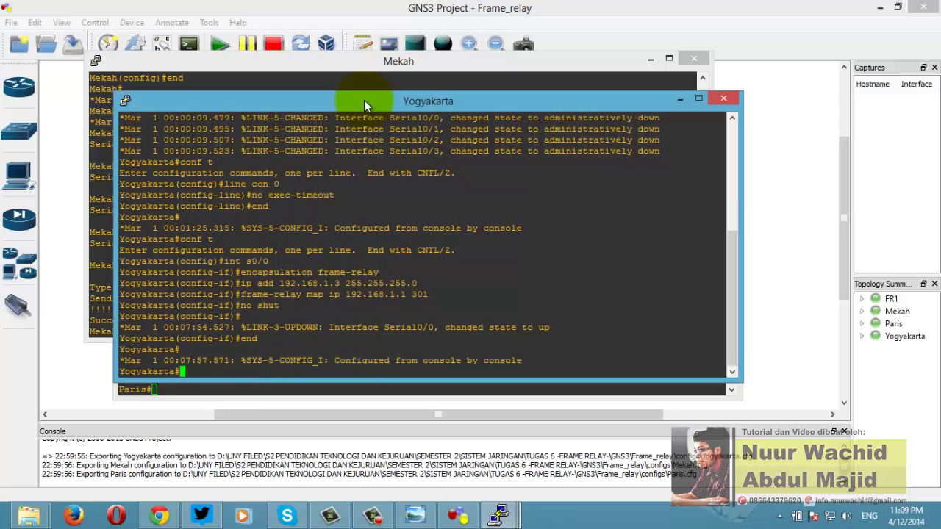
Step: Run show frame-relay map repeatedly on Yogyakarta to check the status of DLCI 301
text(show frame)
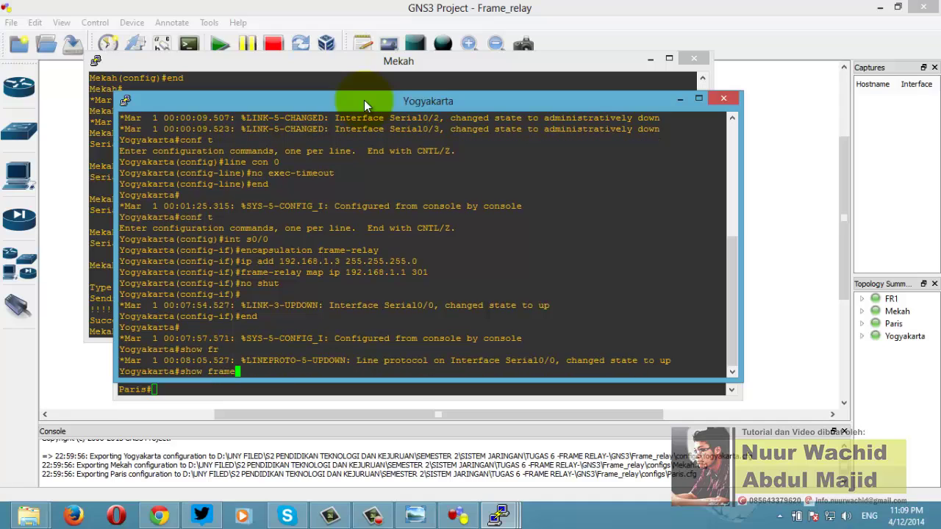
text(-relay map)
key(Return)
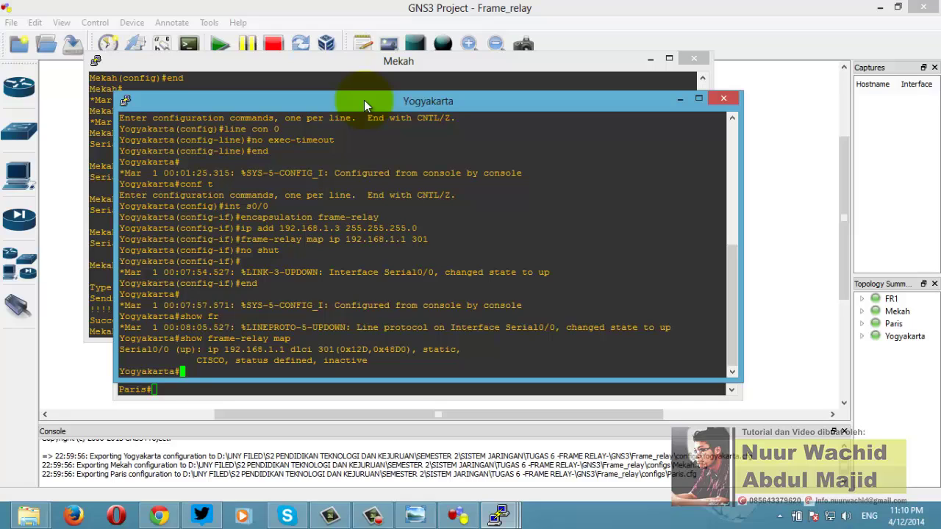
key(Return)
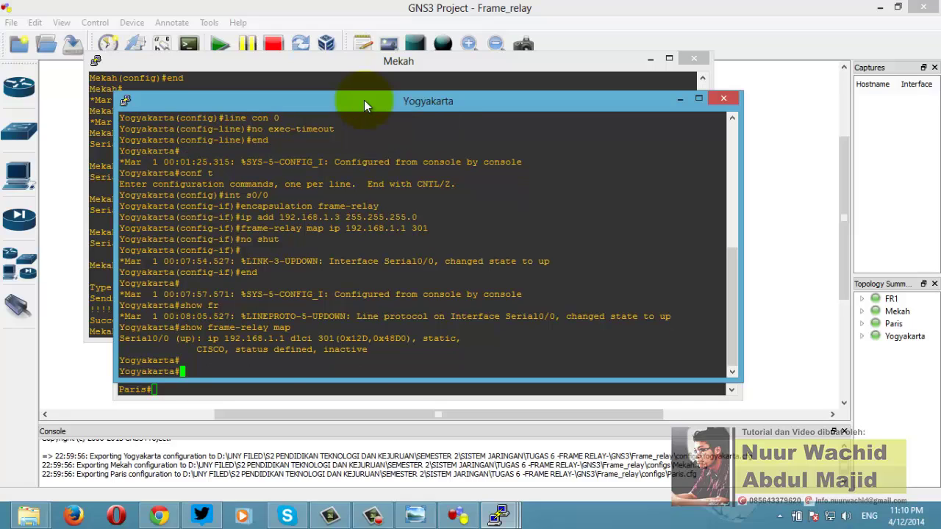
key(Up)
key(Return)
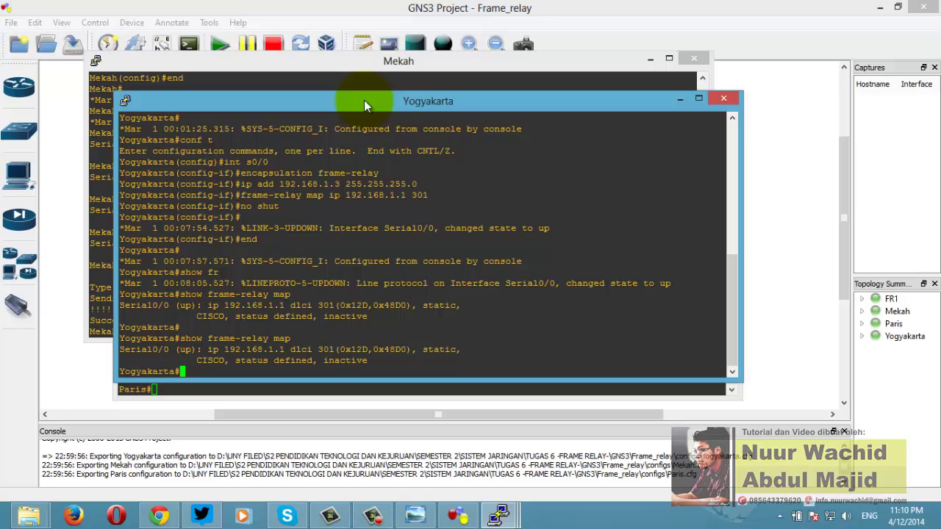
key(Up)
key(Return)
key(Up)
key(Return)
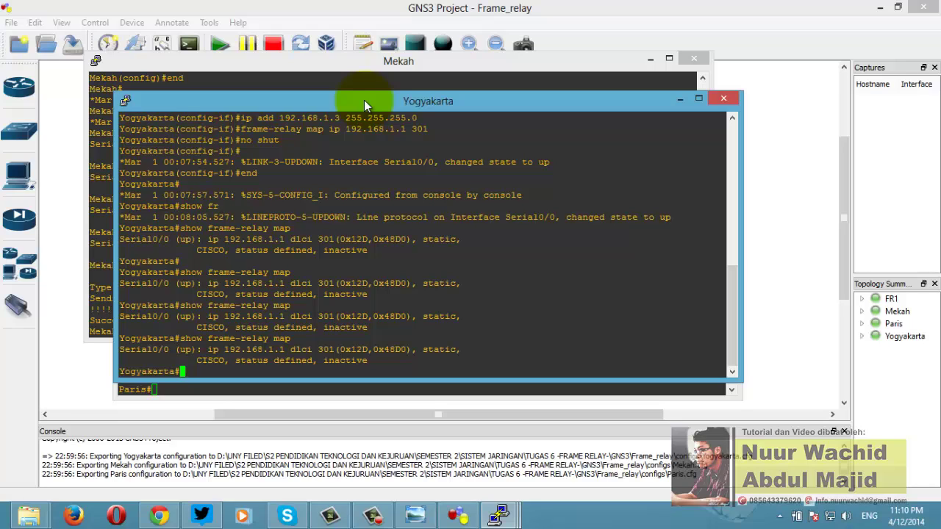
key(Up)
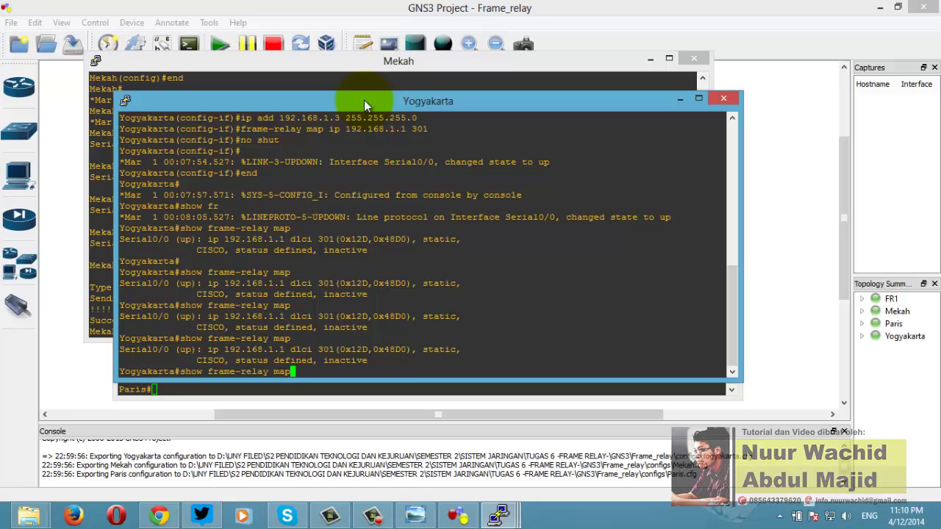
key(Return)
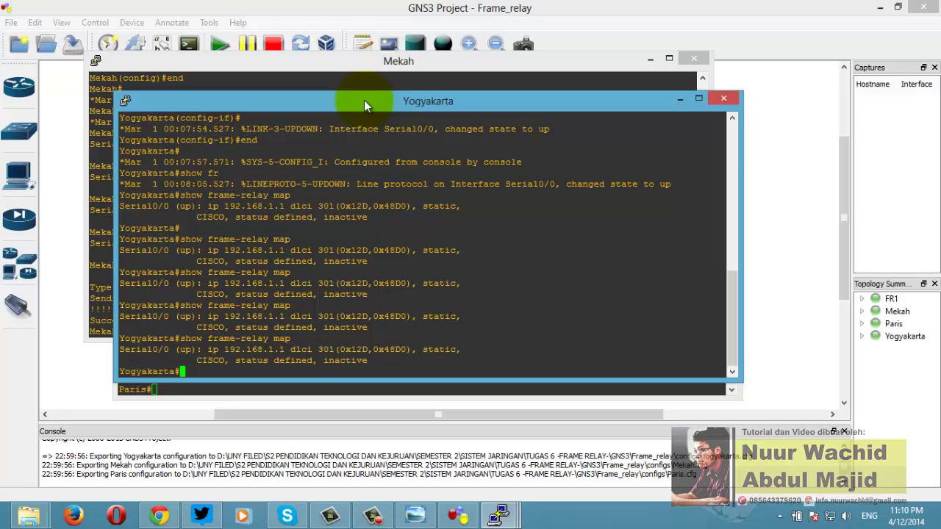
Step: View the topology, then return to the Yogyakarta console and rerun show frame-relay map for DLCI 301
click(755, 103)
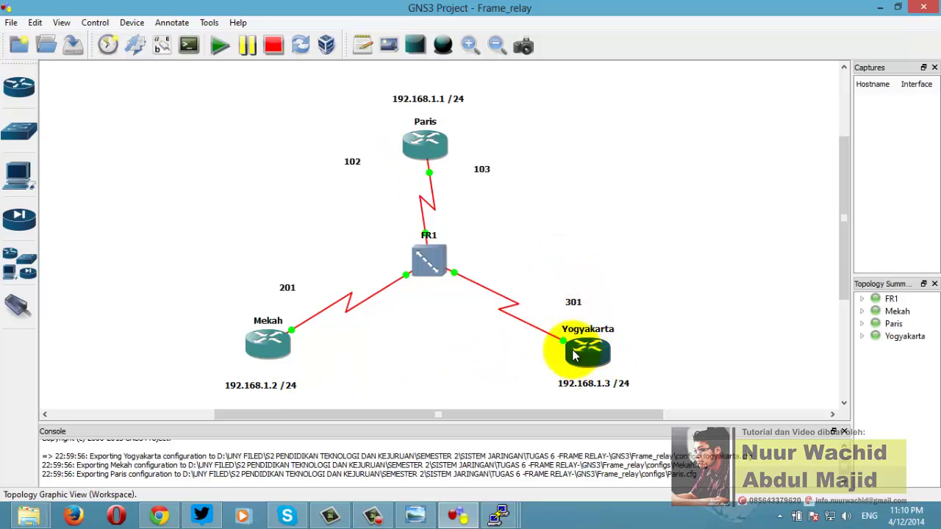
mouse_move(498, 514)
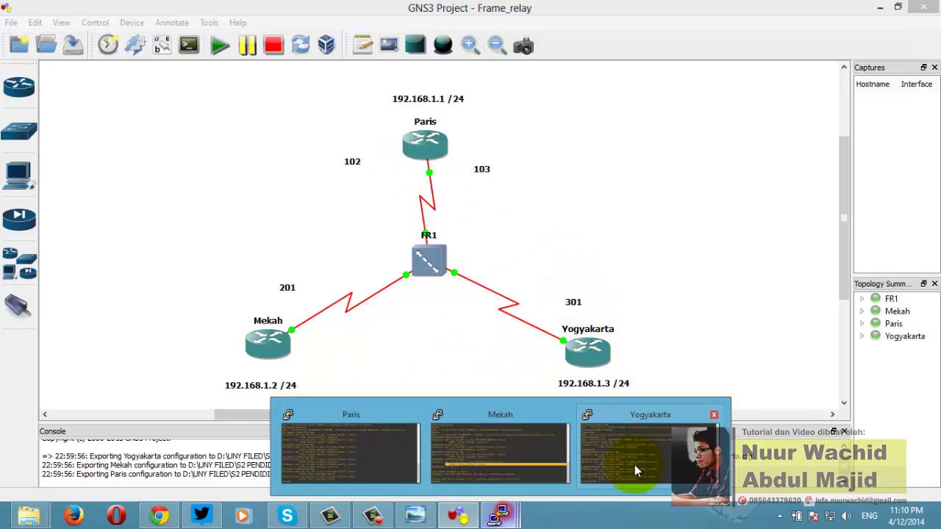
click(635, 459)
key(Up)
key(Return)
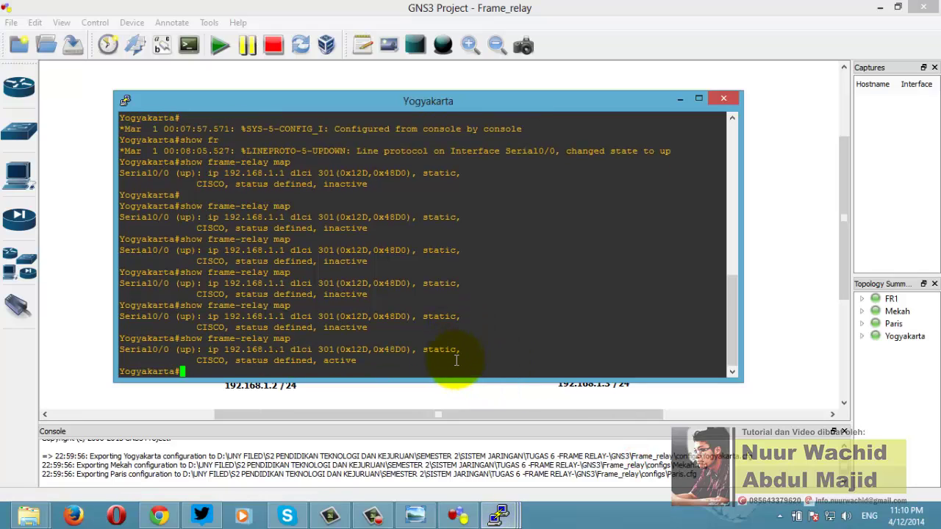
Step: From Yogyakarta, ping Paris at 192.168.1.1 and Mekah at 192.168.1.2 to test connectivity
text(ping 192.168.1.1)
key(Return)
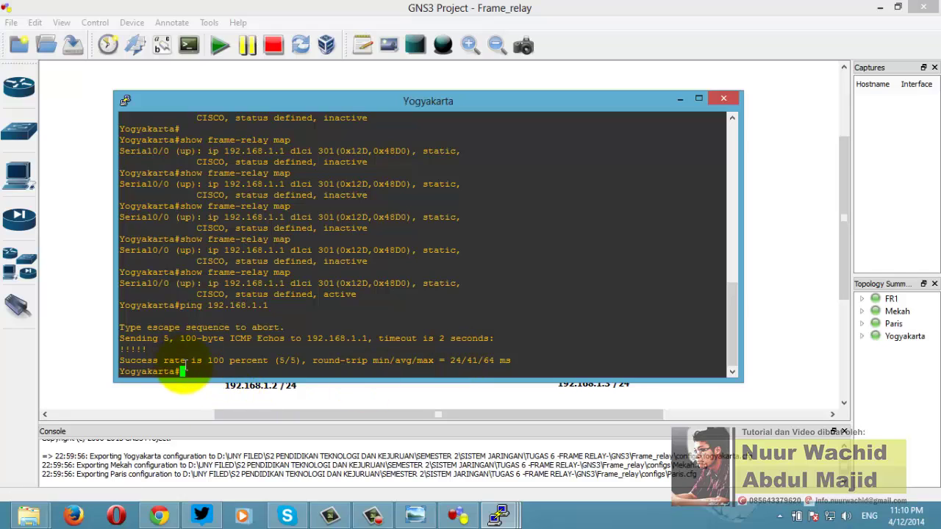
key(Up)
key(BackSpace)
text(2.168.1.)
key(Return)
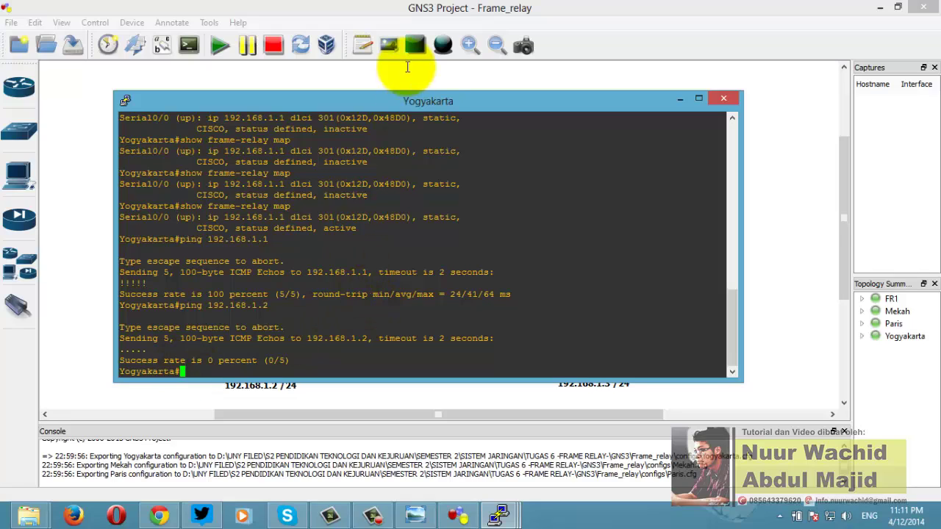
Step: Bring the topology back into view and examine the Paris, Mekah and Yogyakarta routers and their DLCI labels
click(801, 169)
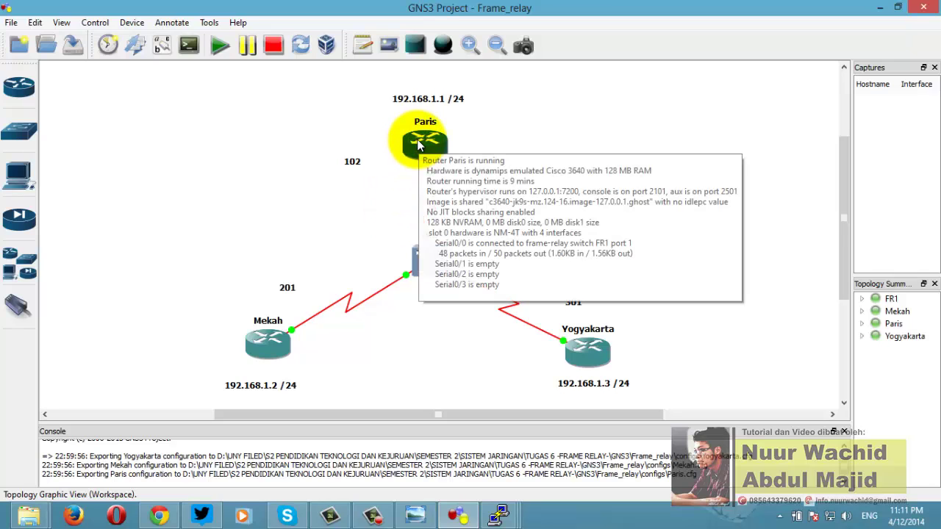
mouse_move(268, 342)
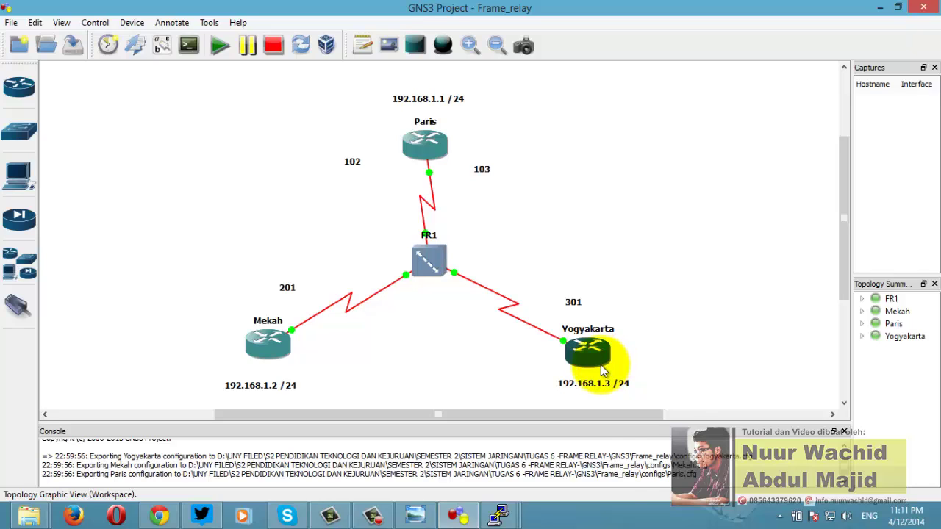
mouse_move(600, 364)
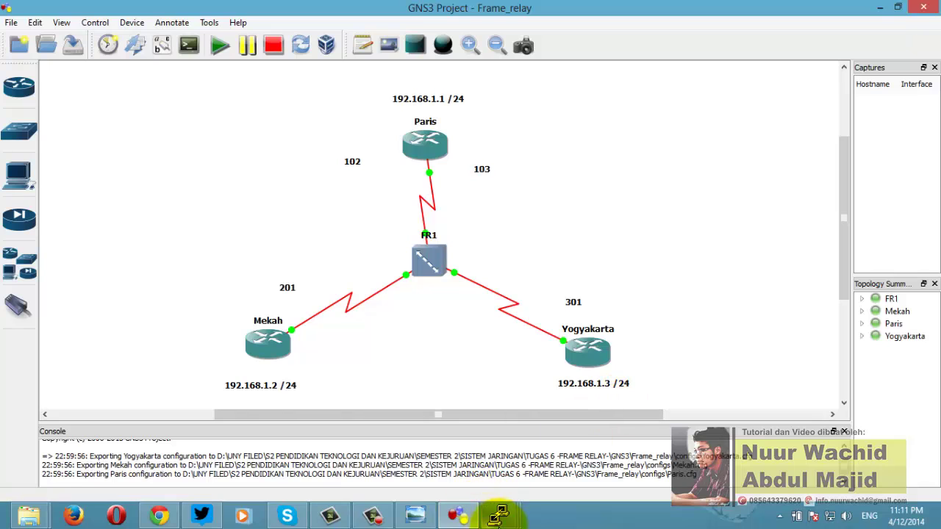
Step: On Mekah's s0/0 interface, map 192.168.1.3 to DLCI 201 over Frame Relay, enable the interface and end configuration mode
mouse_move(499, 514)
click(490, 454)
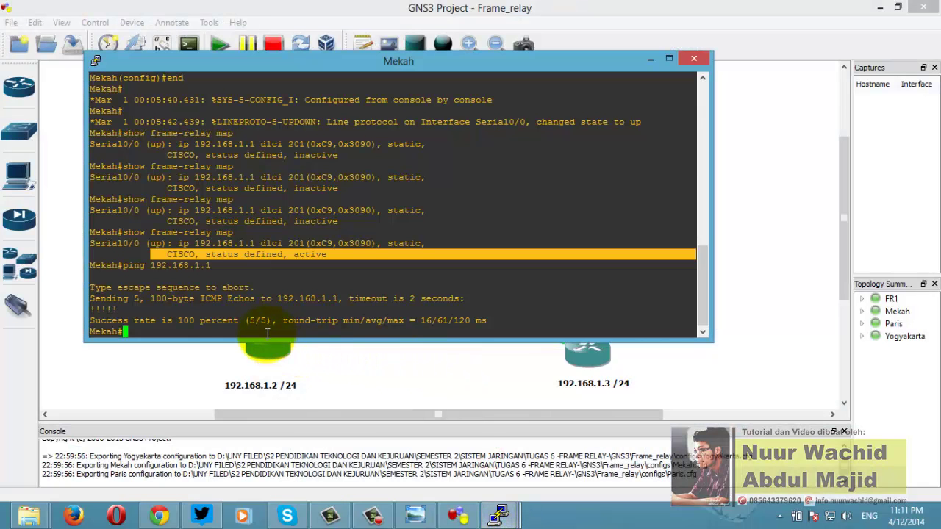
text(conf t)
key(Return)
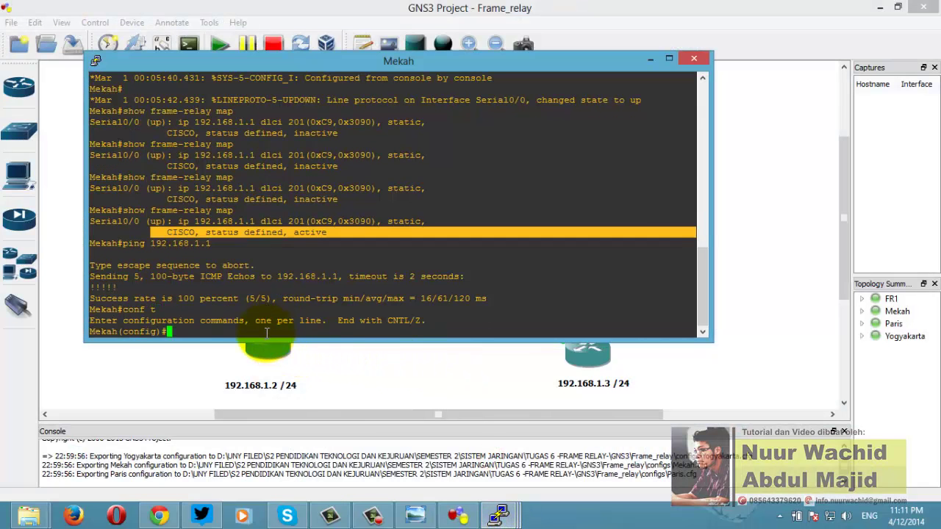
text(int s0/0)
key(Return)
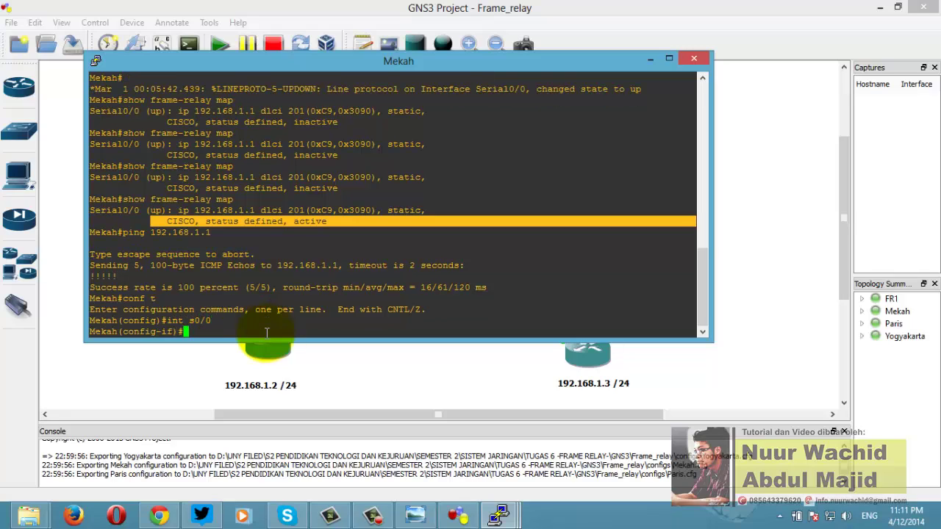
text(frame-relay map ip 192.16)
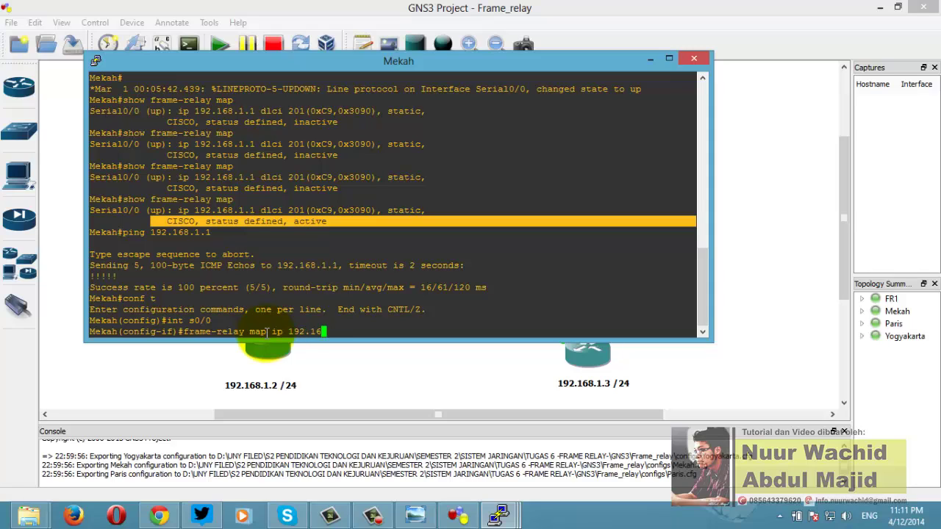
text(8.1.3 201)
key(Return)
text(no shut)
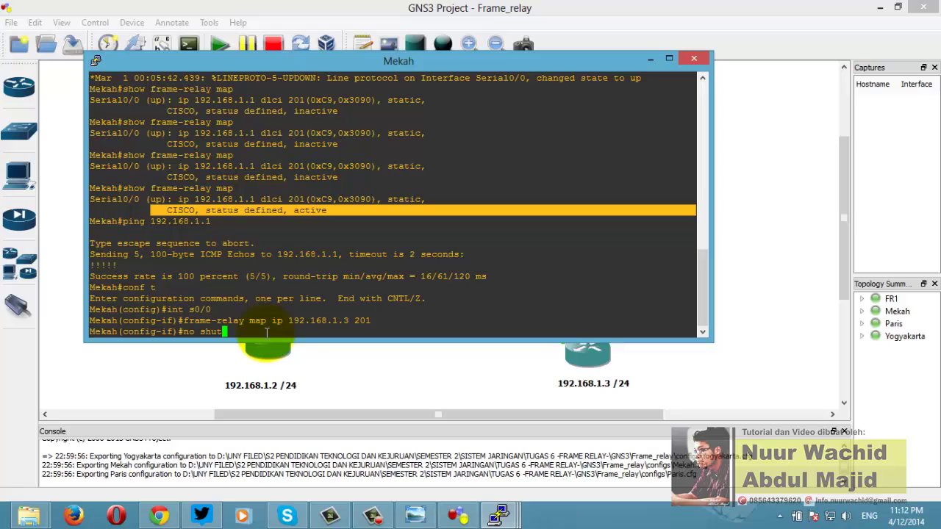
key(Return)
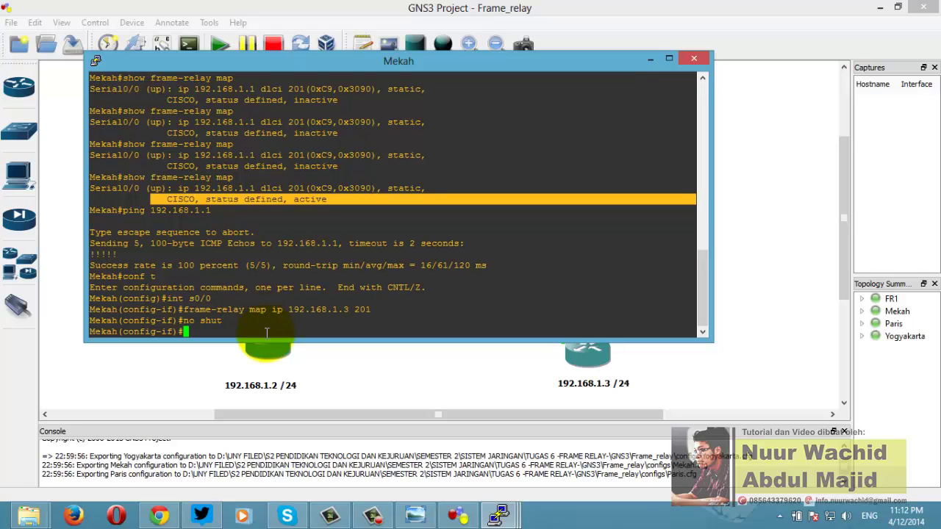
text(end)
key(Return)
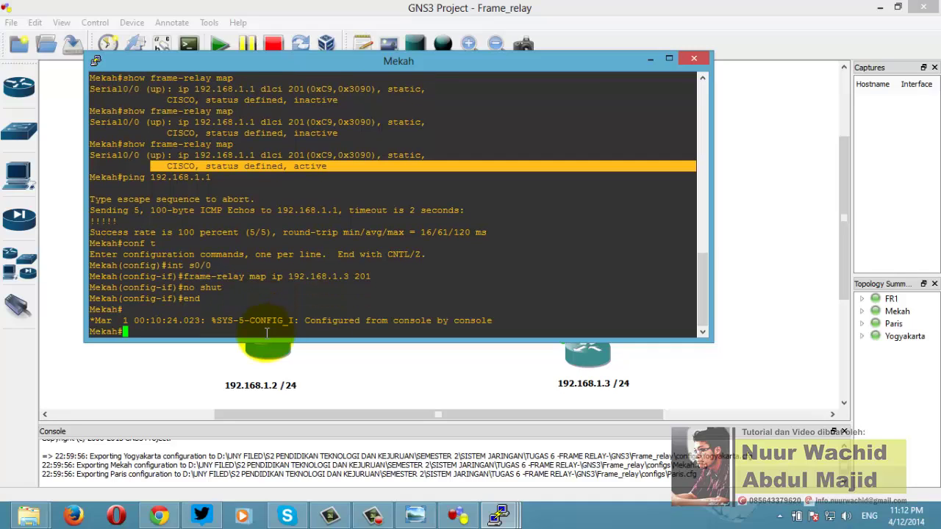
Step: Run show frame-relay map on Mekah to check the status of its DLCI mappings
text(show frame-relay )
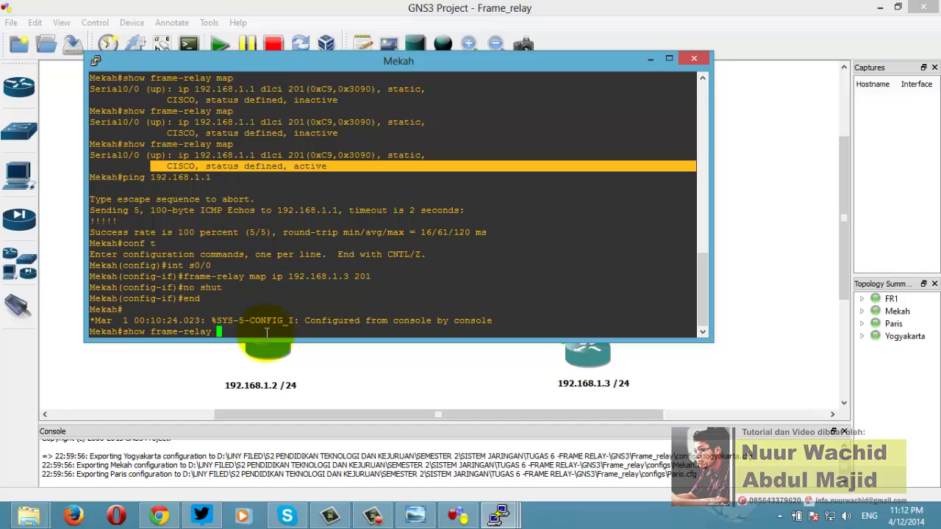
text(map)
key(Return)
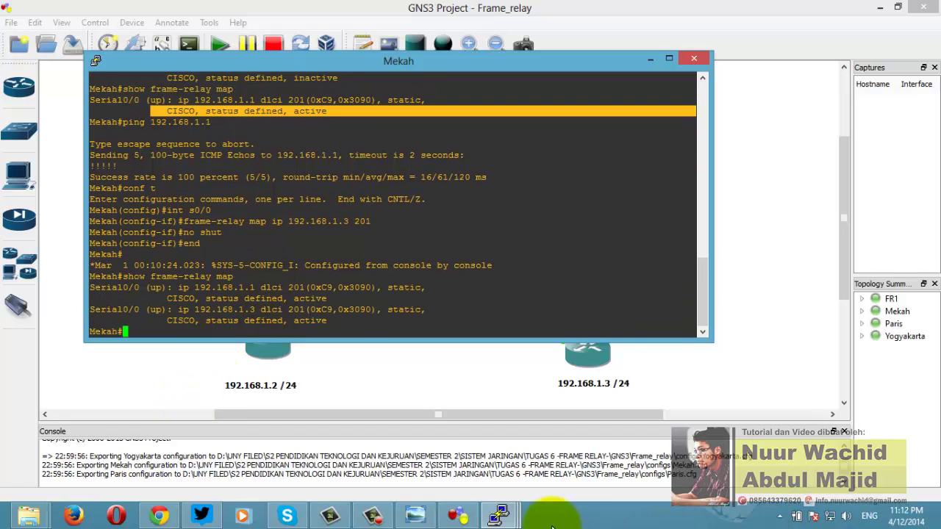
Step: On Yogyakarta's s0/0 interface, map 192.168.1.2 to DLCI 301 over Frame Relay, enable the interface and end configuration mode
mouse_move(519, 520)
click(643, 450)
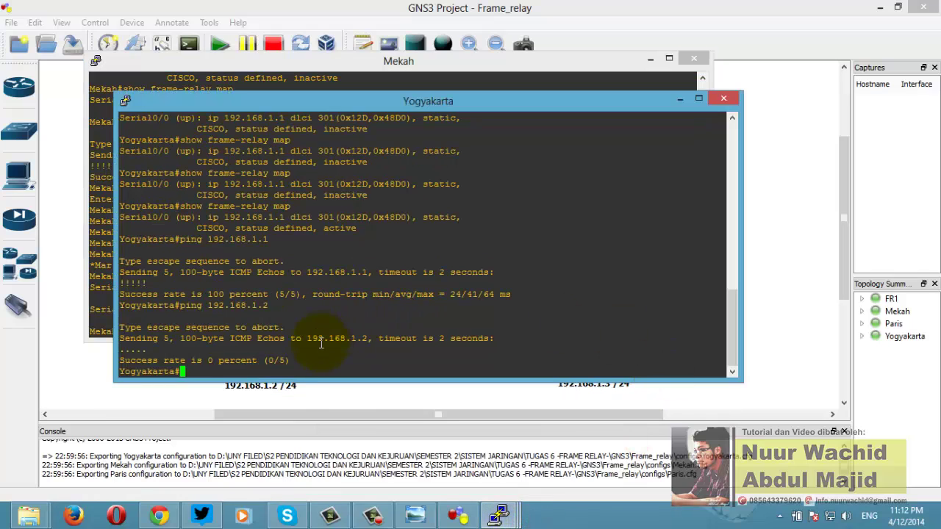
text(conf t)
key(Return)
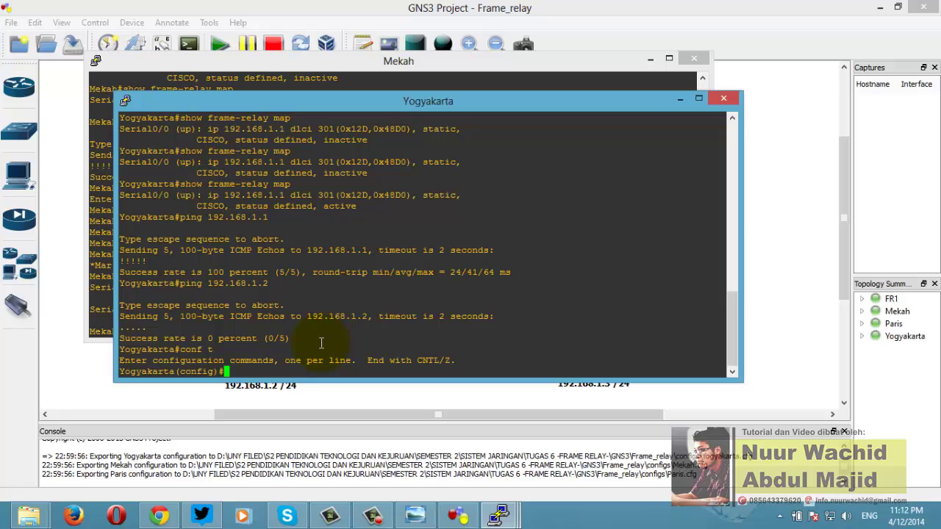
text(int s0/0)
key(Return)
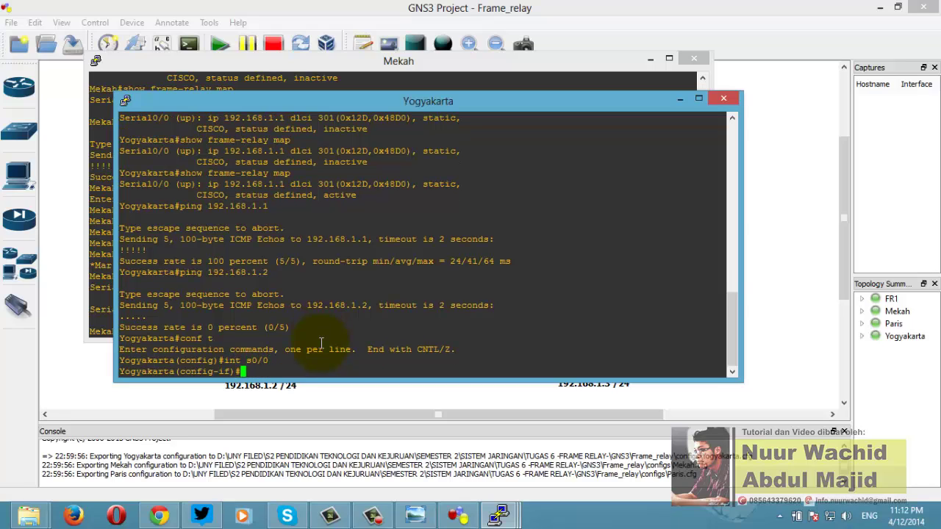
text(frame-relay map i)
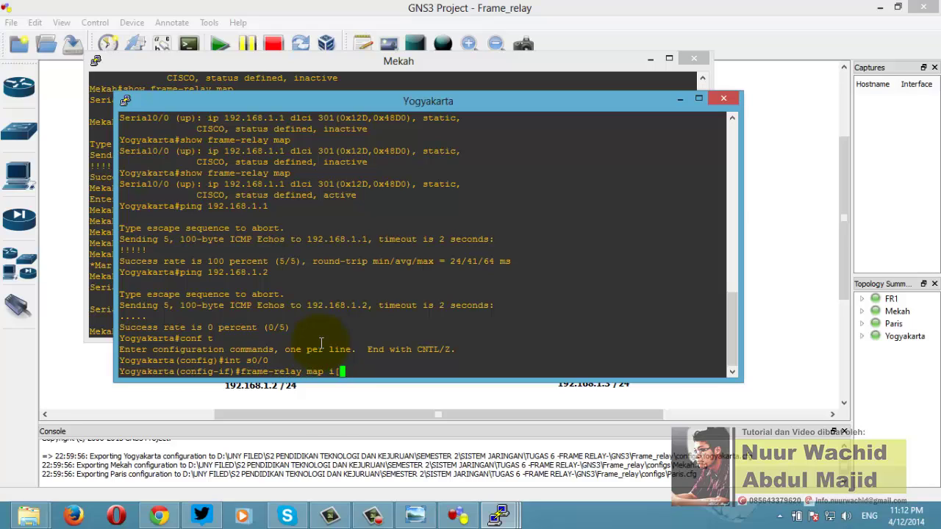
text(p 192.168.1.2 301)
key(Return)
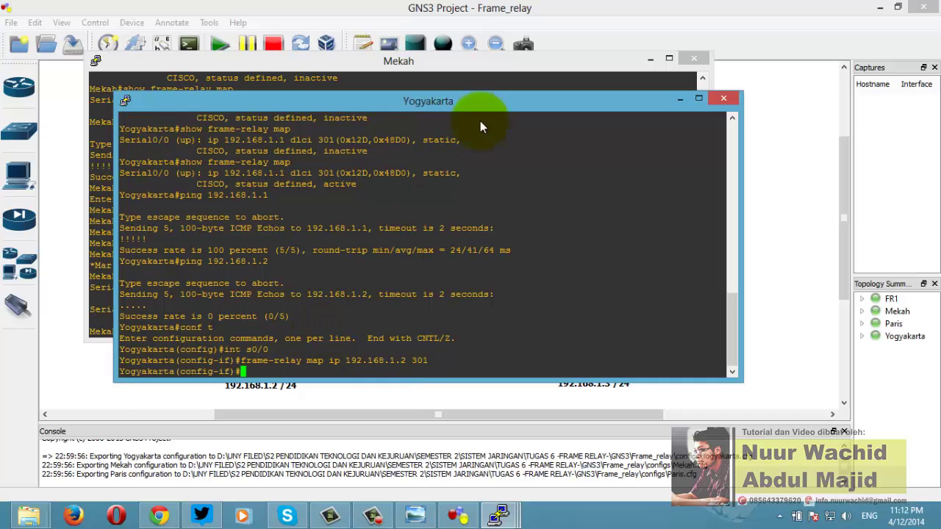
drag(477, 98, 562, 156)
text(no shut)
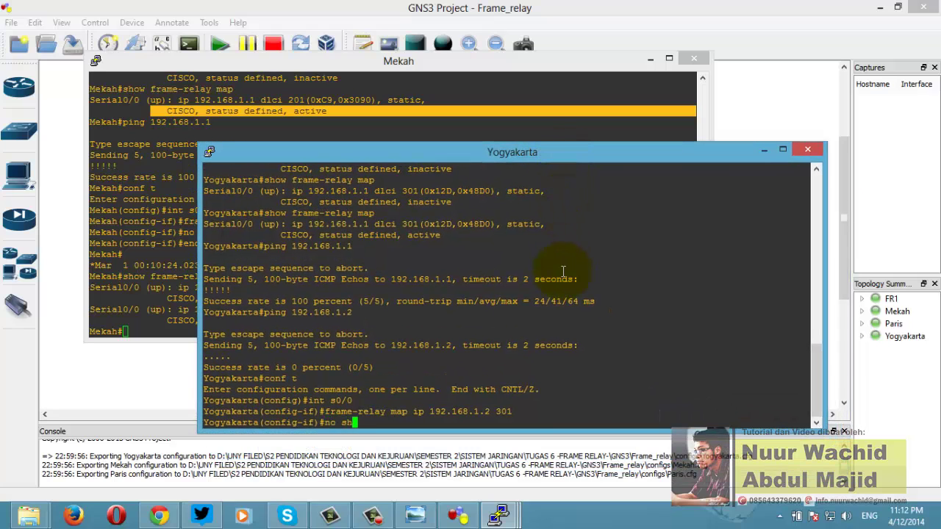
key(Return)
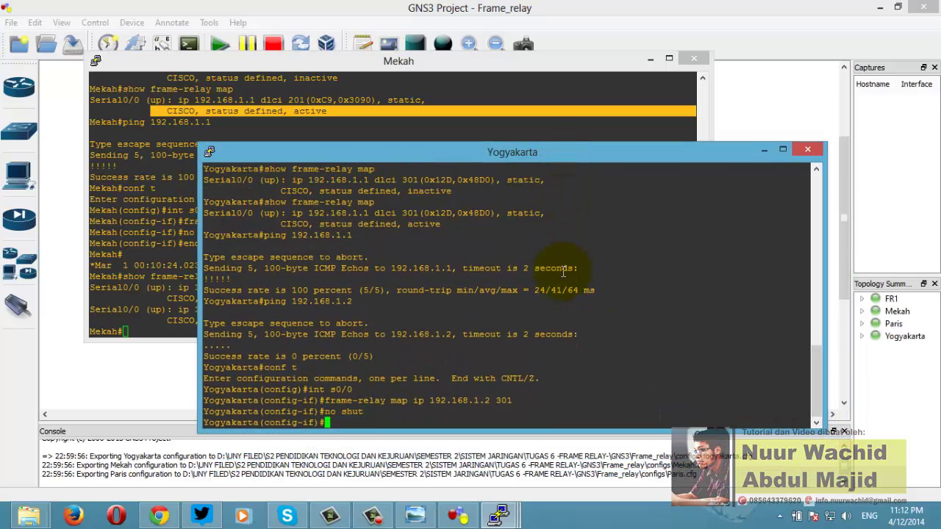
text(end)
key(Return)
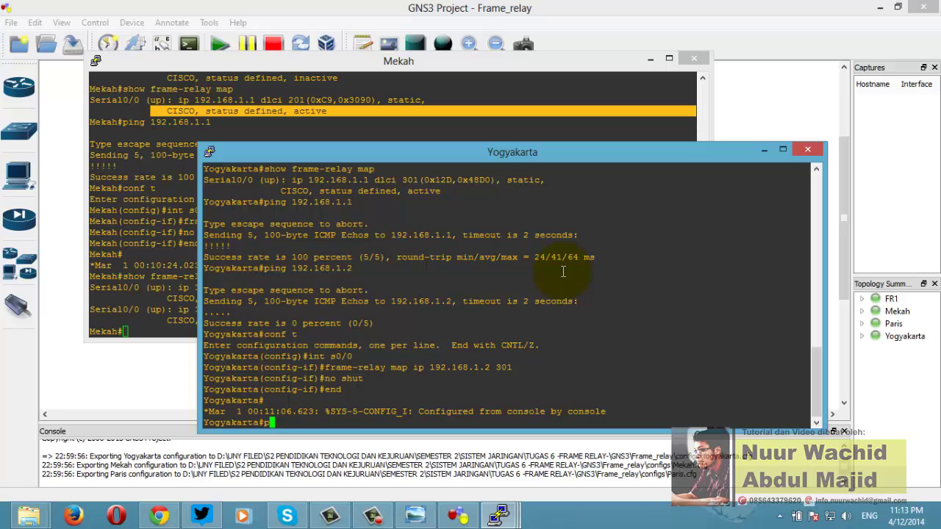
Step: Test connectivity between the branch routers by pinging 192.168.1.2 from Yogyakarta and 192.168.1.3 from Mekah
text(ping 192.168.1.2)
key(Return)
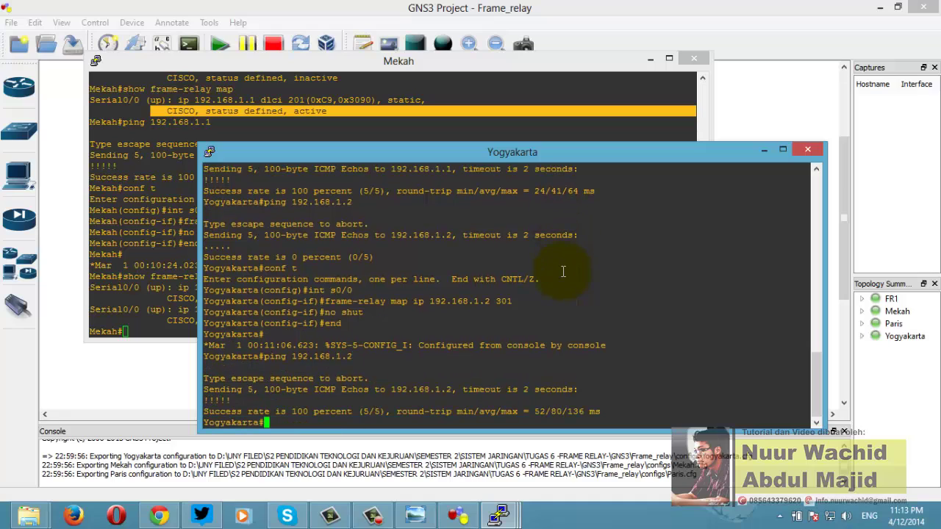
click(149, 292)
text(pig)
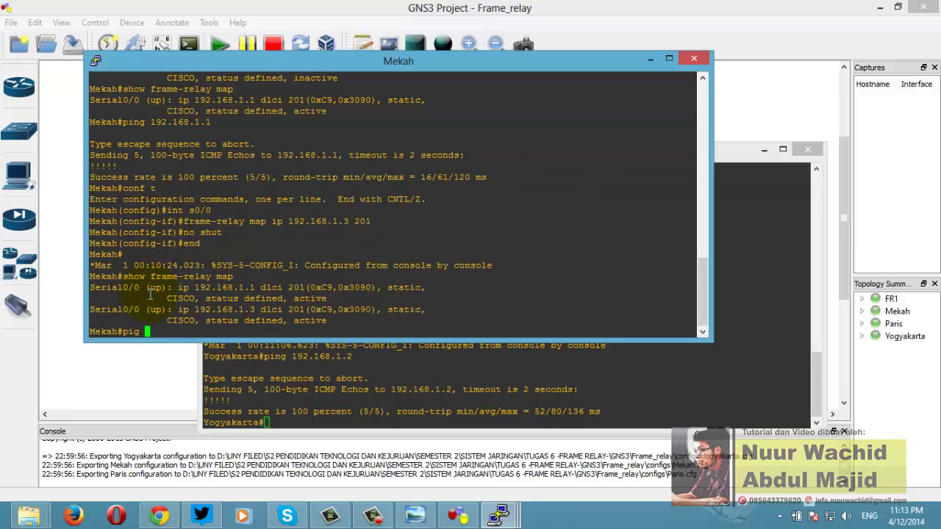
key(BackSpace)
key(BackSpace)
text(ng 192.168.1.3)
key(Return)
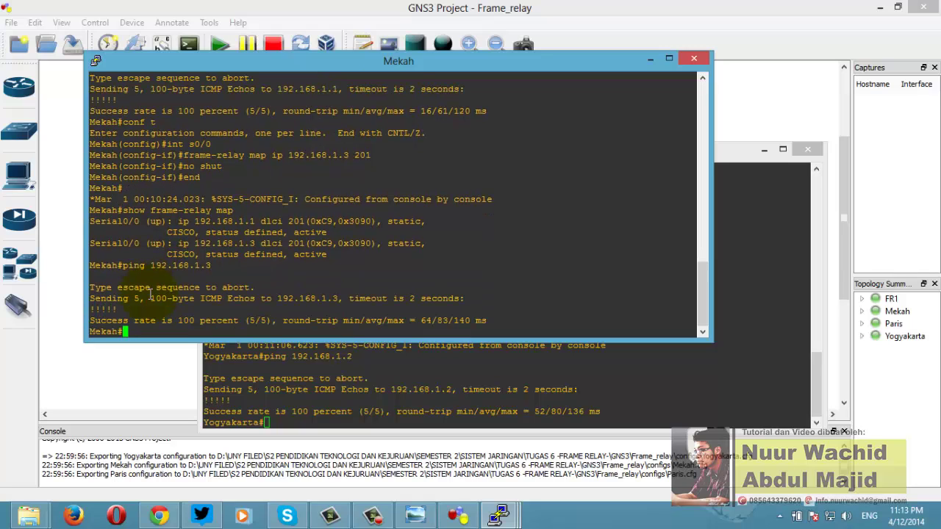
Step: Return to the topology and save the Frame_relay project
click(152, 389)
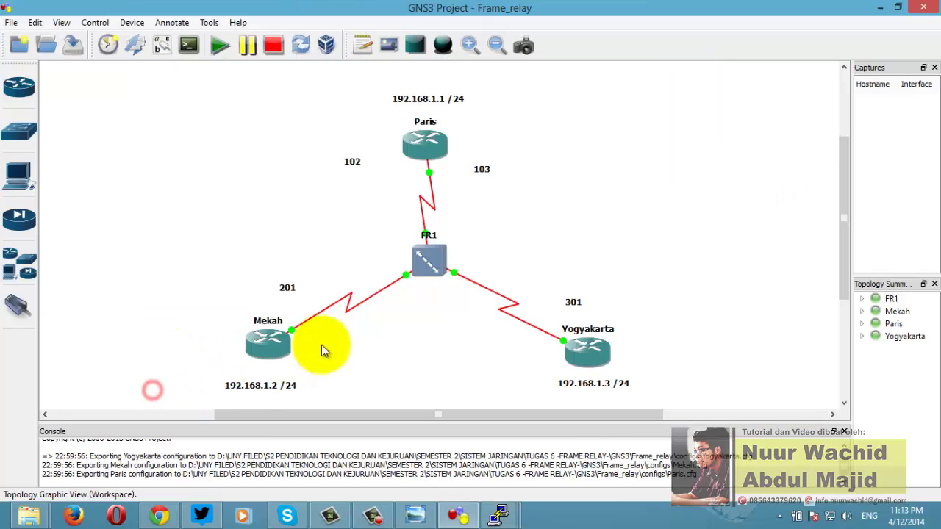
click(23, 24)
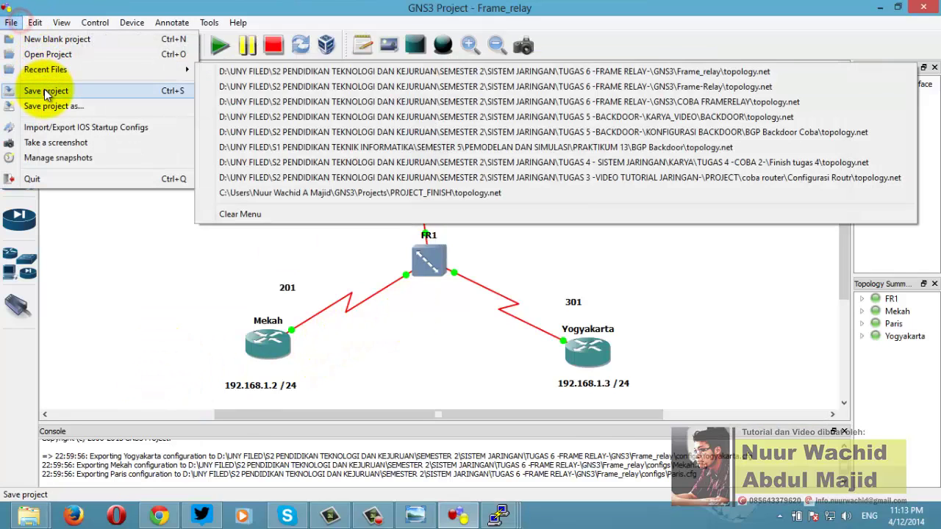
click(44, 89)
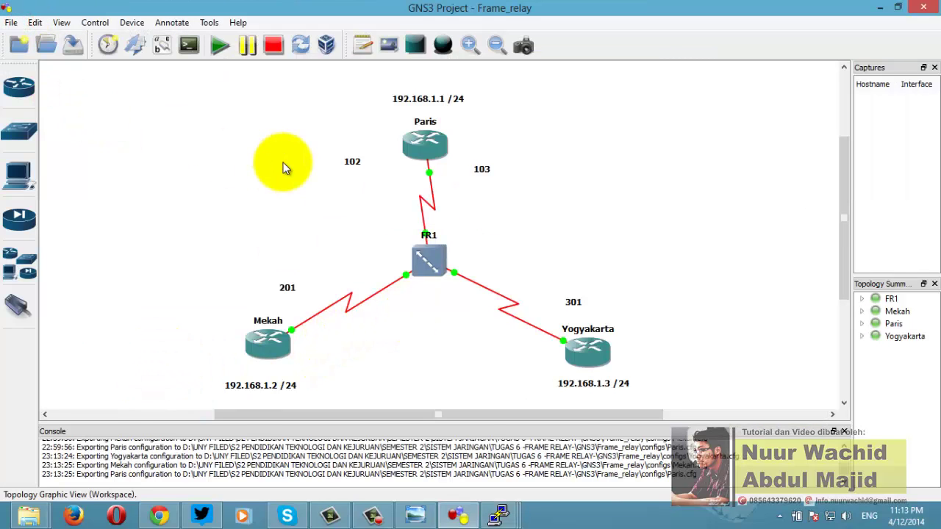